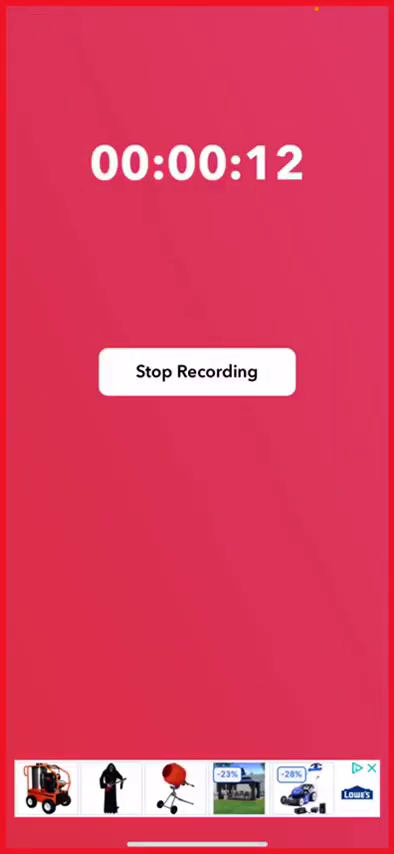
- Swipe up to the app switcher, scroll across to the Roblox card and open it full screen
drag(197, 845, 197, 600)
drag(100, 450, 350, 450)
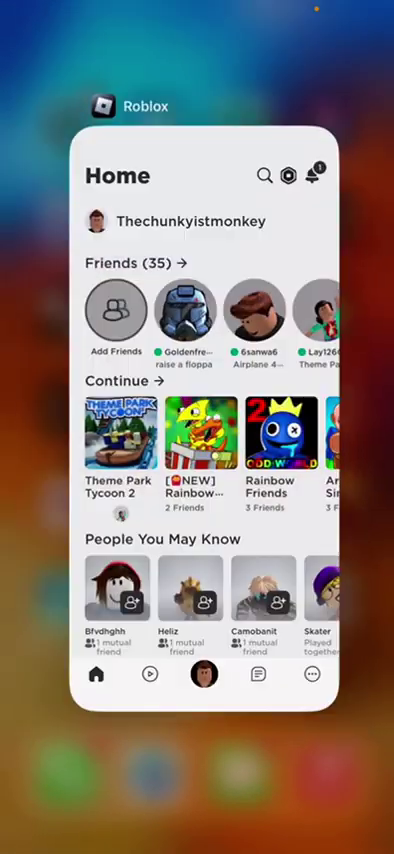
click(204, 420)
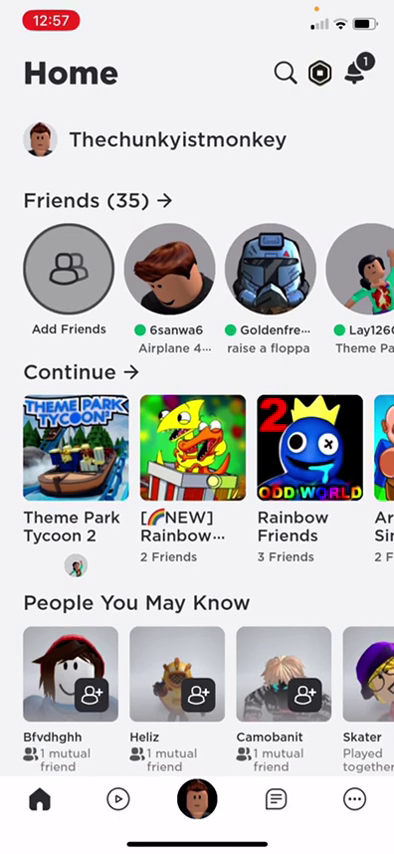
- Join the friend's Theme Park Tycoon 2 game, dismiss the welcome screen and walk through the gate
click(365, 270)
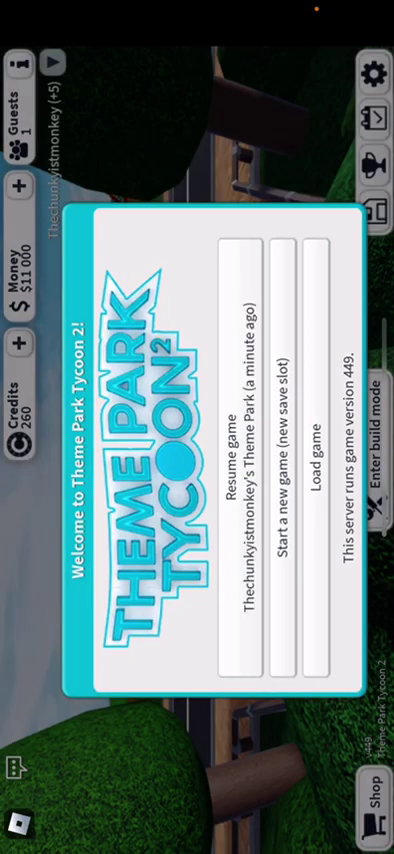
click(240, 455)
drag(130, 765, 100, 760)
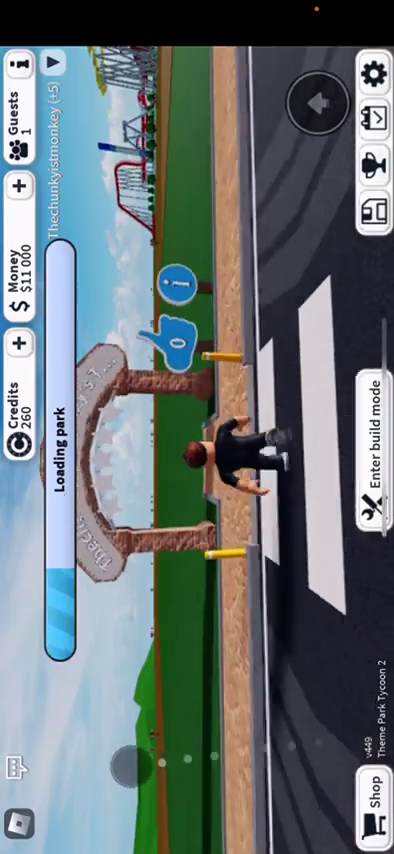
drag(130, 765, 100, 760)
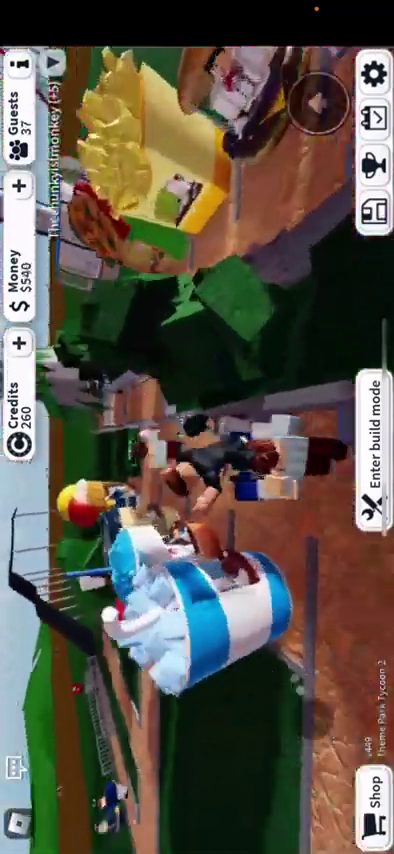
- Open the game settings from the gear icon
click(373, 74)
scroll(220, 450, down, 5)
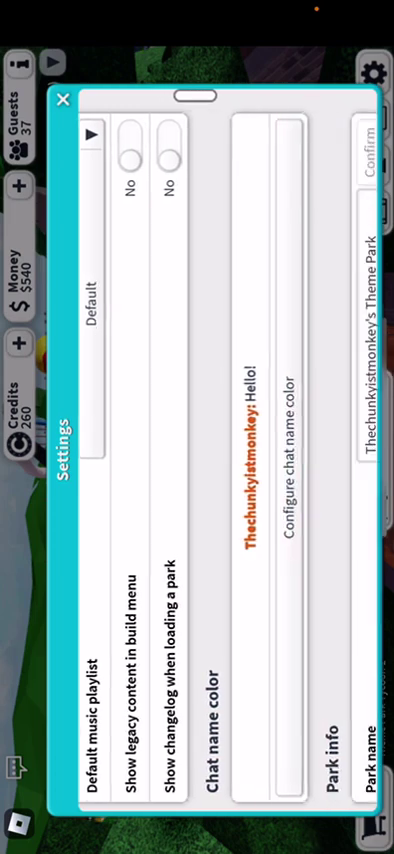
scroll(220, 450, up, 2)
scroll(220, 450, down, 1)
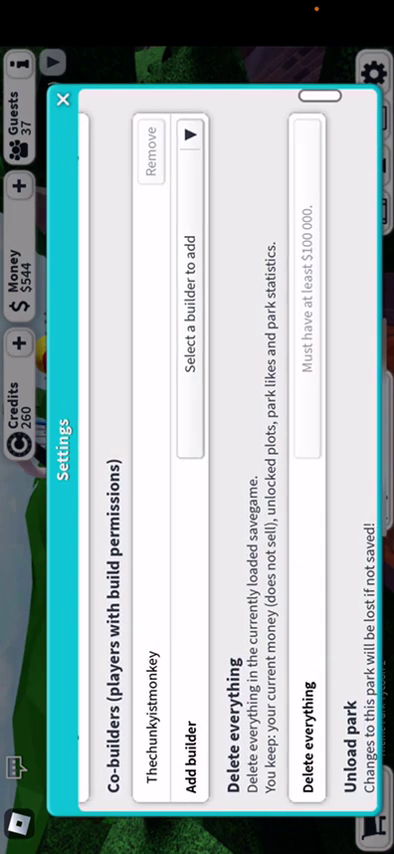
scroll(220, 450, up, 10)
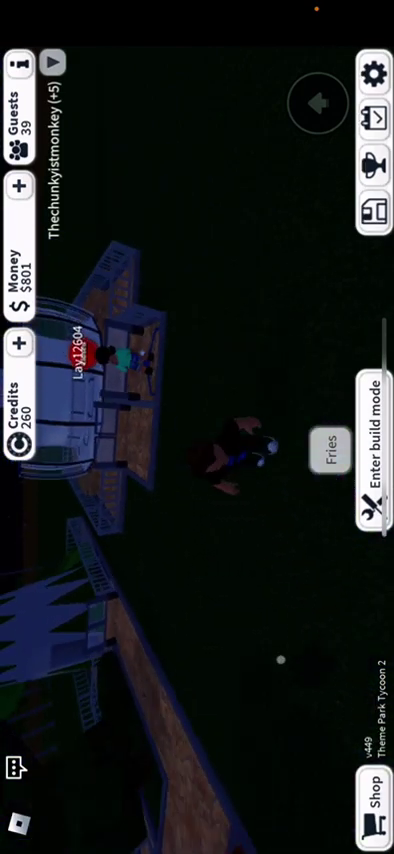
- Enter build mode, close the Fries stall details and select the Cobblestone queue path
click(331, 451)
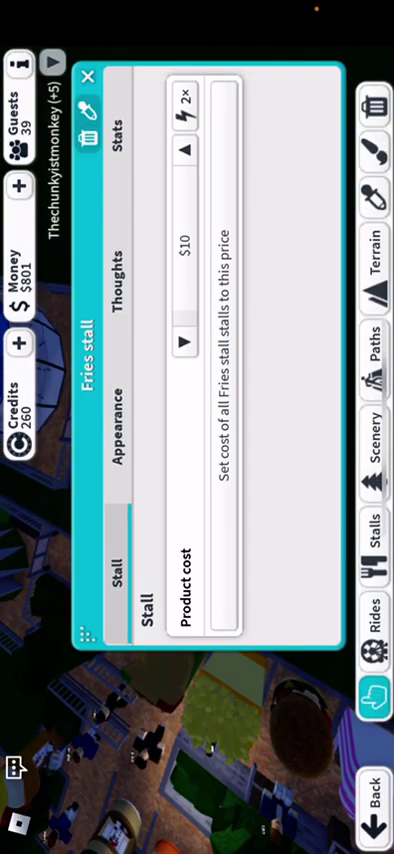
click(87, 76)
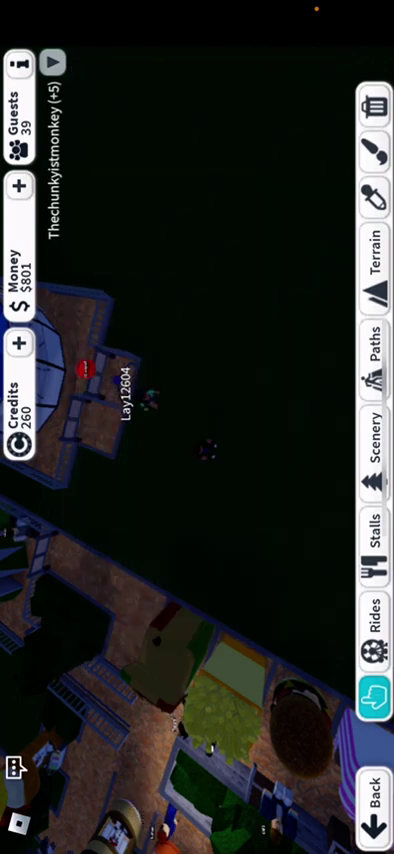
click(375, 345)
click(243, 680)
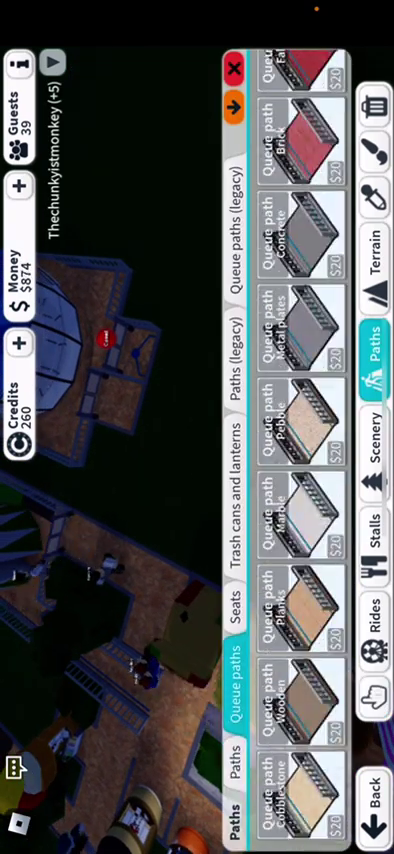
click(300, 792)
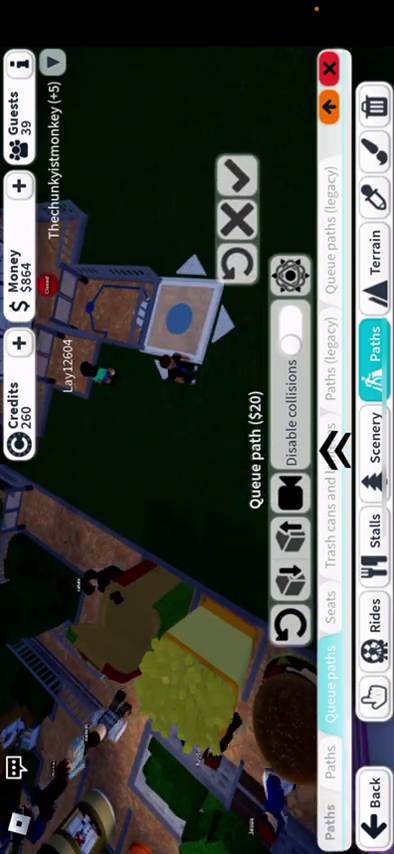
- Lay cobblestone queue path tiles by the domed ride, then leave build mode
click(237, 178)
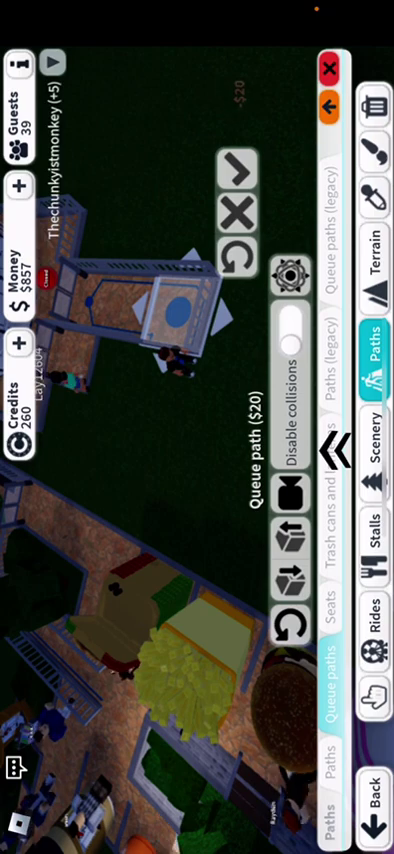
click(238, 318)
click(237, 178)
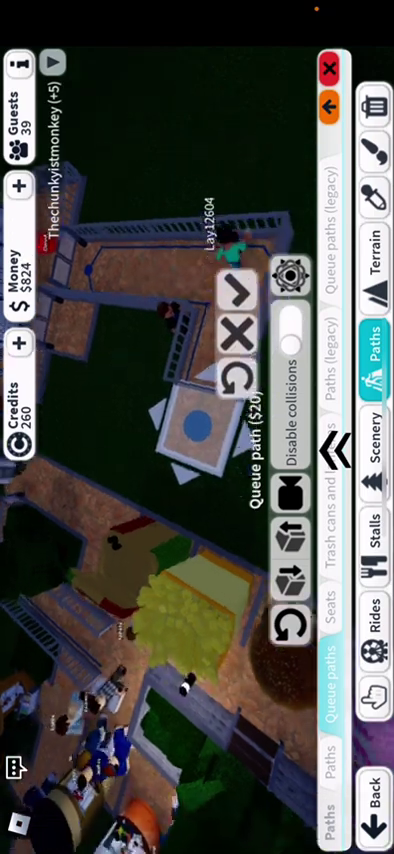
drag(200, 450, 115, 480)
drag(120, 600, 162, 595)
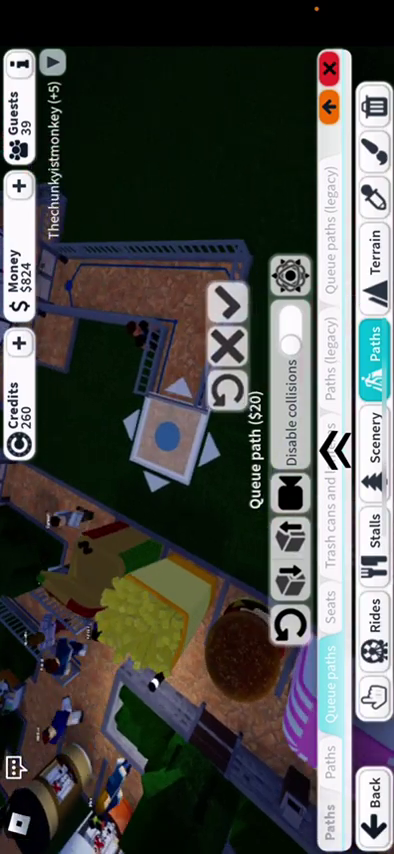
click(335, 452)
click(375, 800)
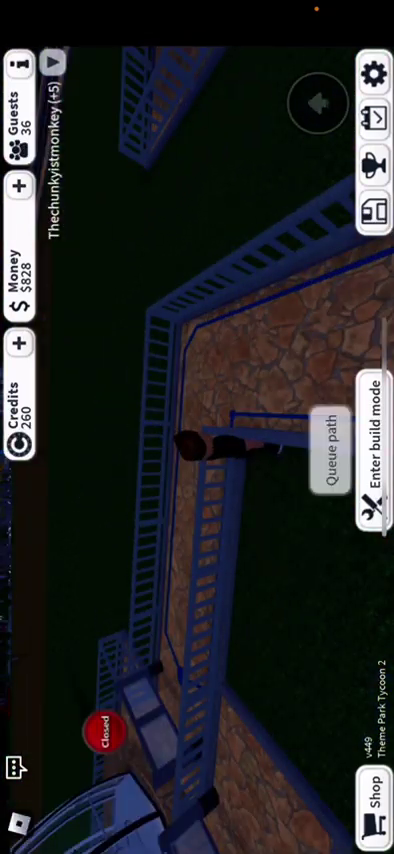
- Place a queue path tile on the dome platform and exit build mode
click(331, 450)
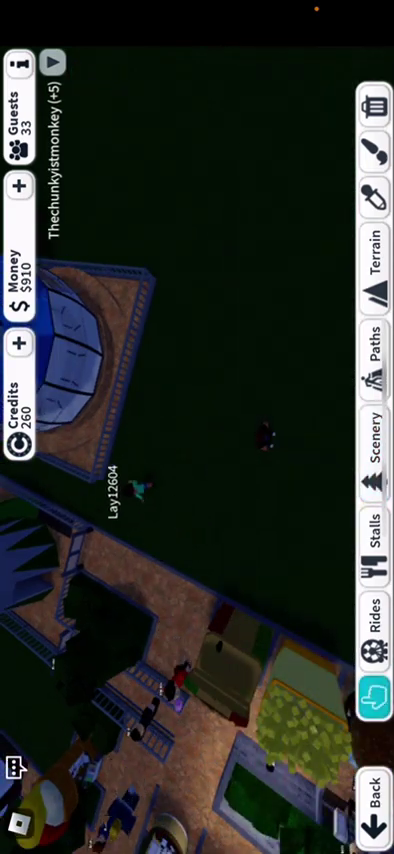
click(375, 340)
click(240, 700)
click(290, 505)
drag(240, 445, 143, 410)
click(140, 253)
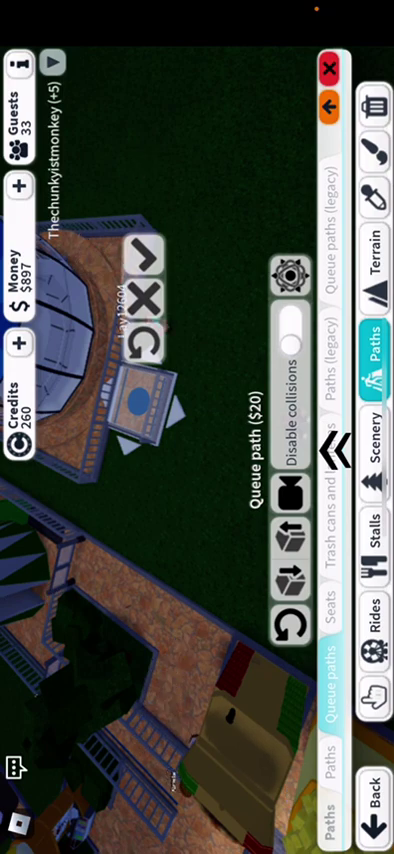
click(335, 450)
click(375, 805)
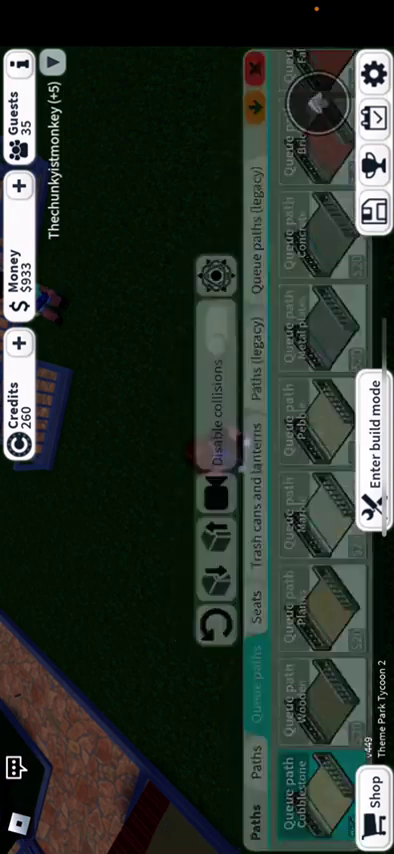
- Check the placed queue path's properties, glance at the scenery catalog, and leave build mode
click(371, 440)
click(66, 511)
click(87, 76)
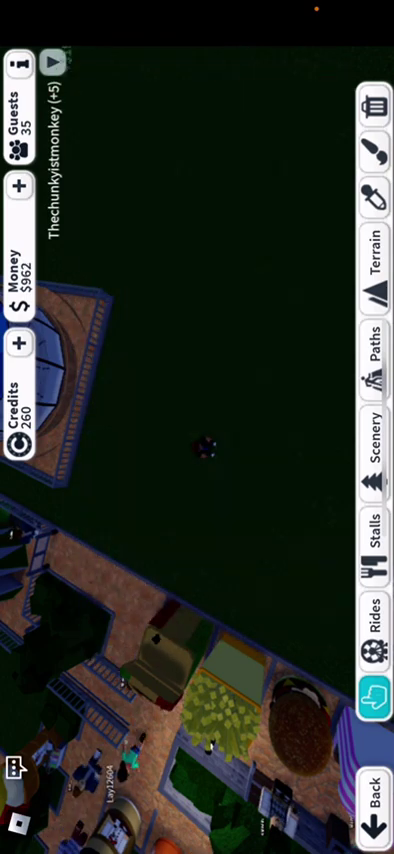
click(373, 440)
click(247, 65)
click(375, 805)
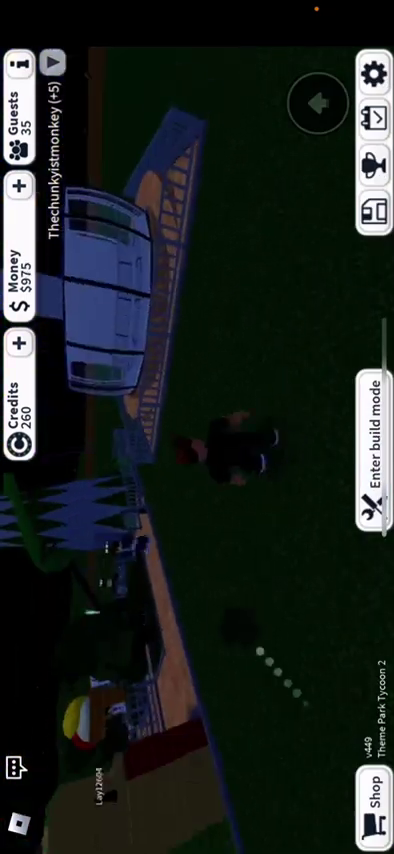
- Build the Observation tower entrance at its station, rotated to face outward
click(330, 445)
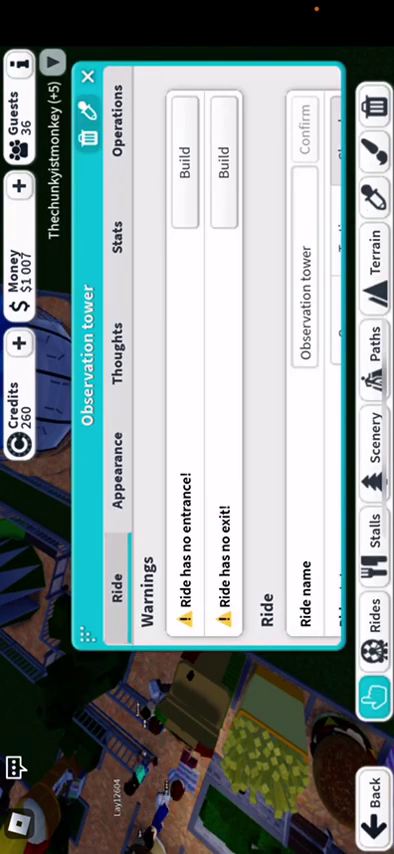
click(186, 170)
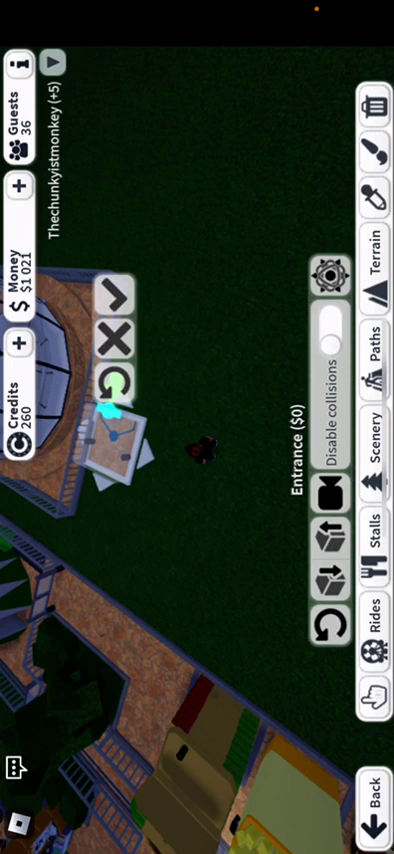
click(115, 382)
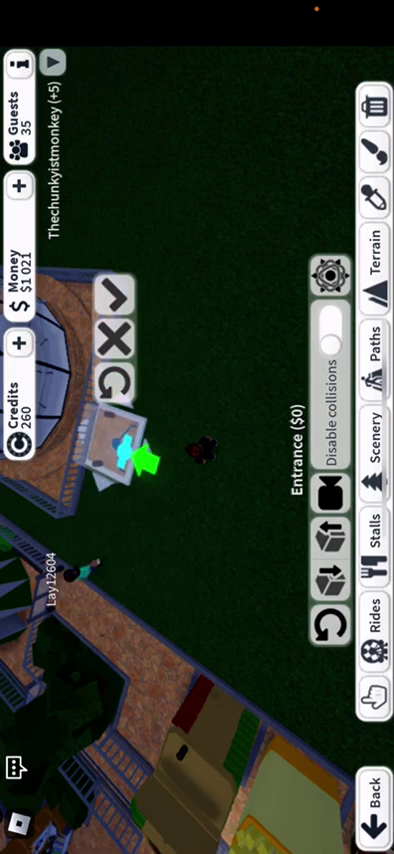
click(115, 295)
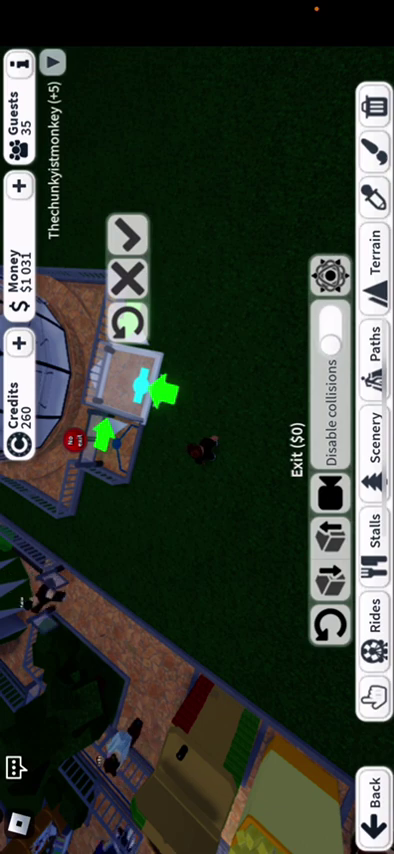
- Abandon the first exit placement, leaving build mode and closing the shop
drag(140, 390, 65, 360)
click(57, 222)
click(375, 800)
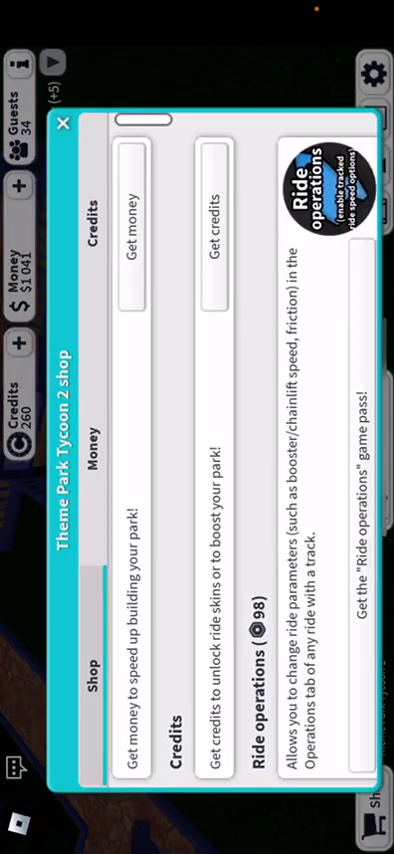
click(63, 120)
- Place and confirm the Observation tower exit on the station's side, then view its ride panel
click(375, 445)
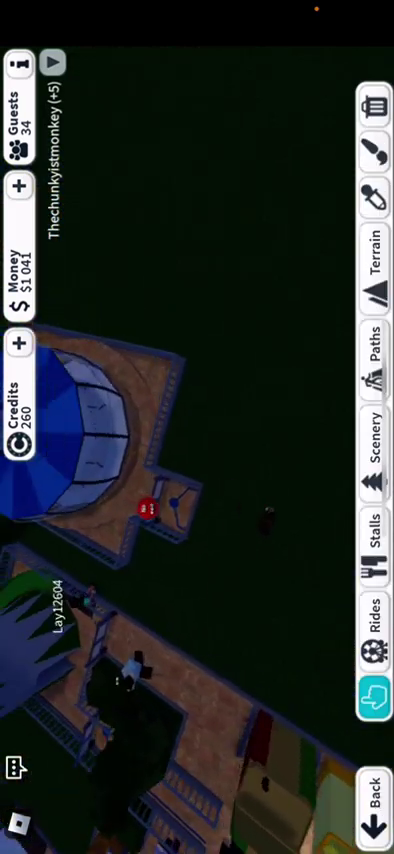
click(60, 420)
click(186, 170)
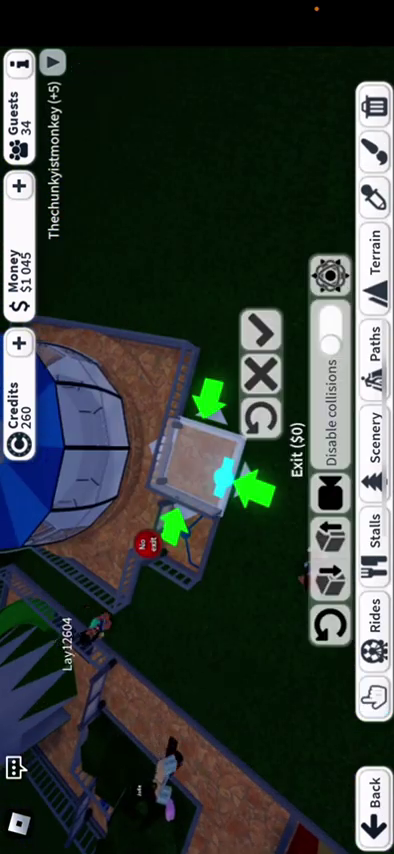
drag(240, 500, 130, 450)
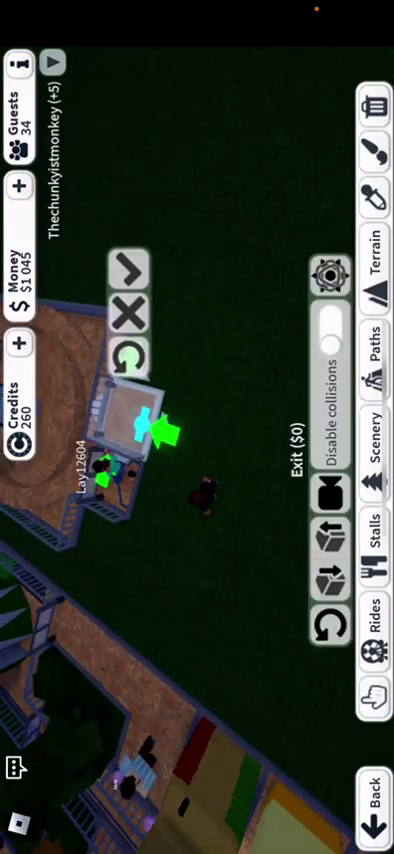
click(128, 268)
click(374, 695)
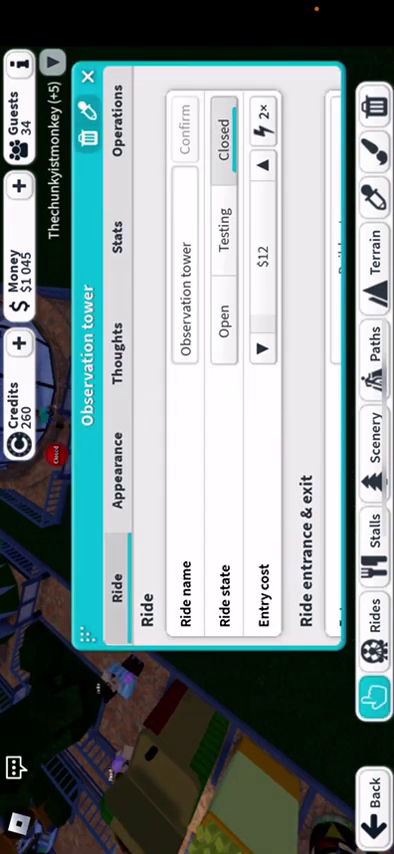
- Place two Cobblestone queue path tiles from the ride entrance
click(87, 76)
click(374, 355)
click(240, 685)
click(285, 795)
click(145, 325)
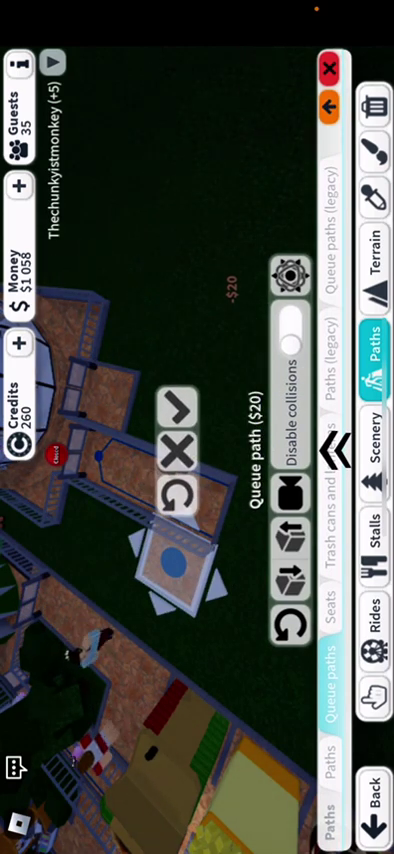
click(175, 403)
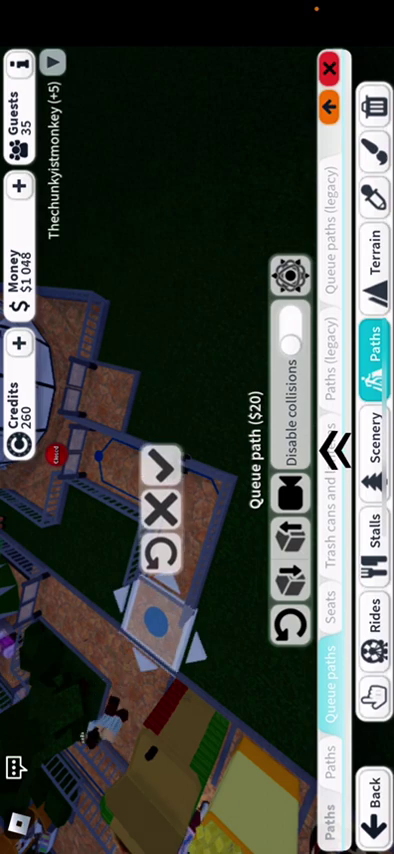
- Step out of and back into building, and check the placed queue path's settings
click(328, 68)
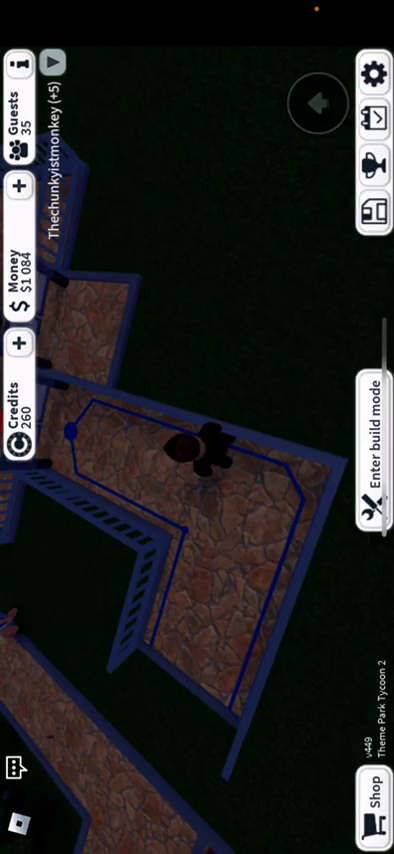
click(330, 460)
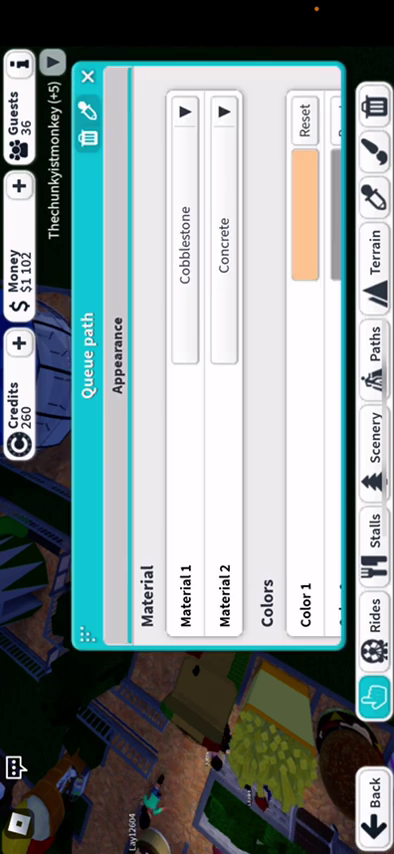
click(87, 76)
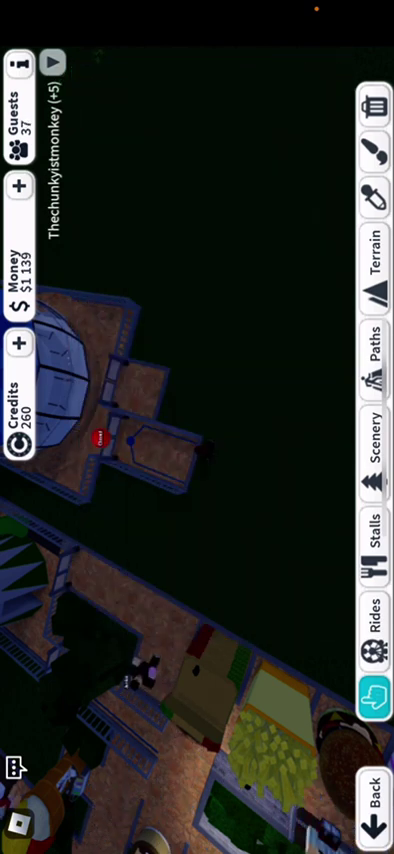
click(96, 444)
click(87, 76)
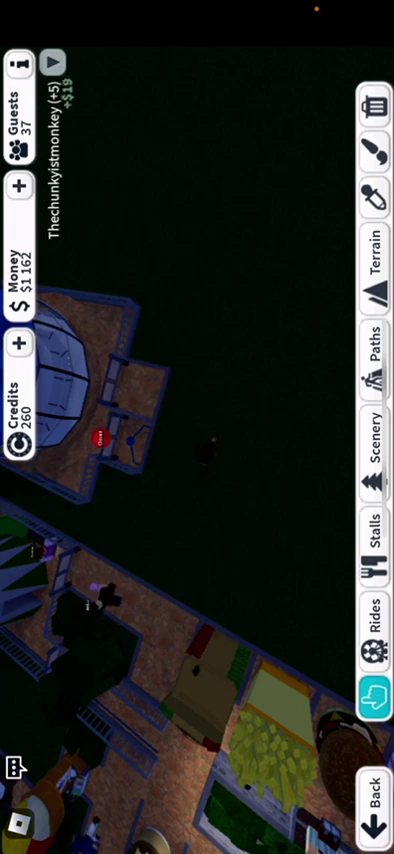
- Add two more $20 queue path pieces in front of the Observation tower, then expand the path catalog
click(373, 355)
click(237, 688)
click(285, 795)
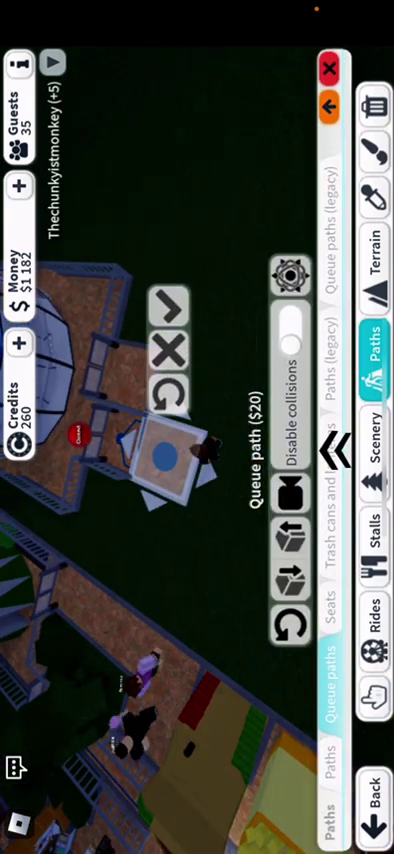
click(168, 308)
click(152, 360)
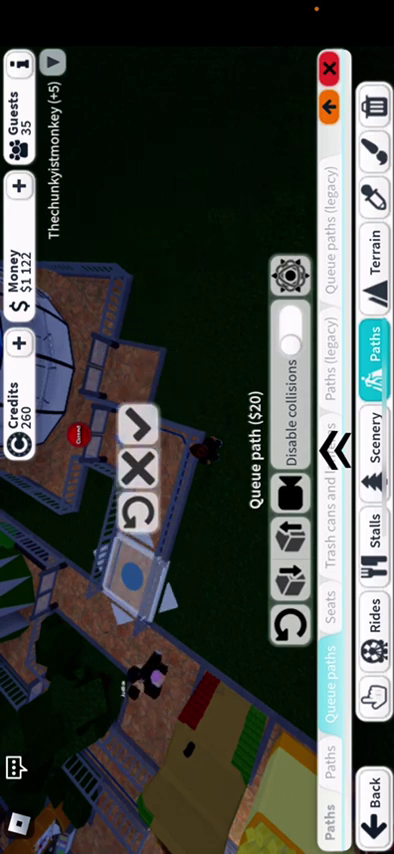
click(335, 452)
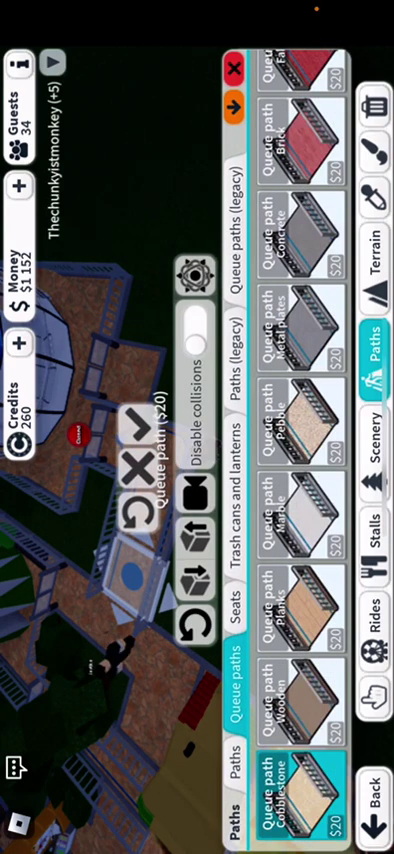
- Lay several regular $15 path tiles beside the queue and the tower exit, then stop placing
click(237, 766)
click(298, 420)
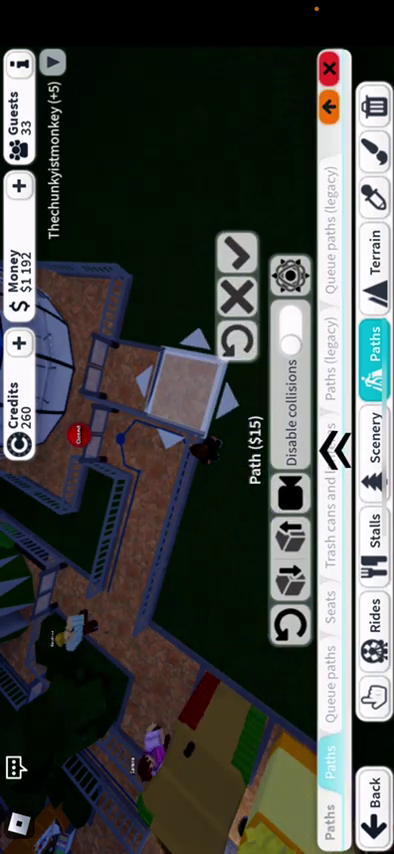
click(237, 250)
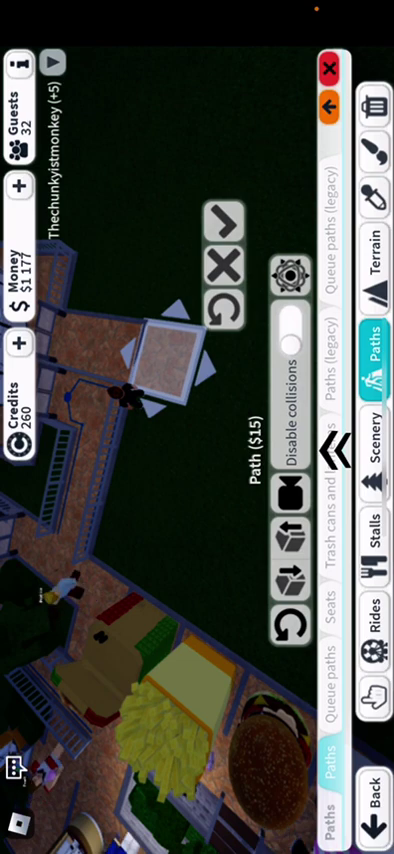
click(225, 217)
click(137, 490)
click(118, 540)
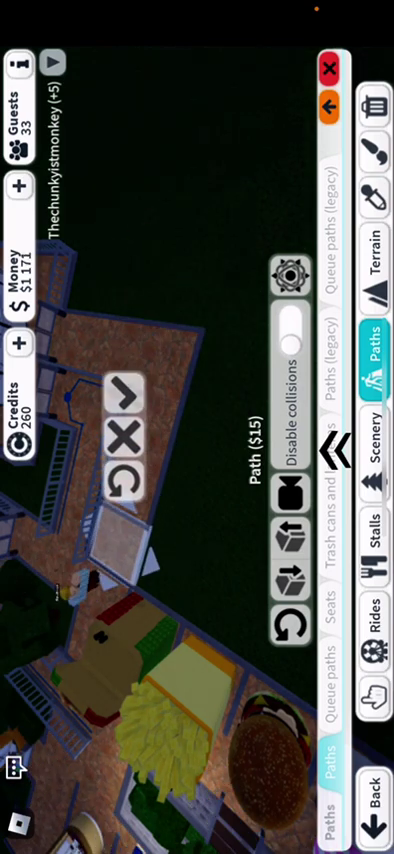
click(334, 453)
click(373, 697)
drag(150, 450, 250, 600)
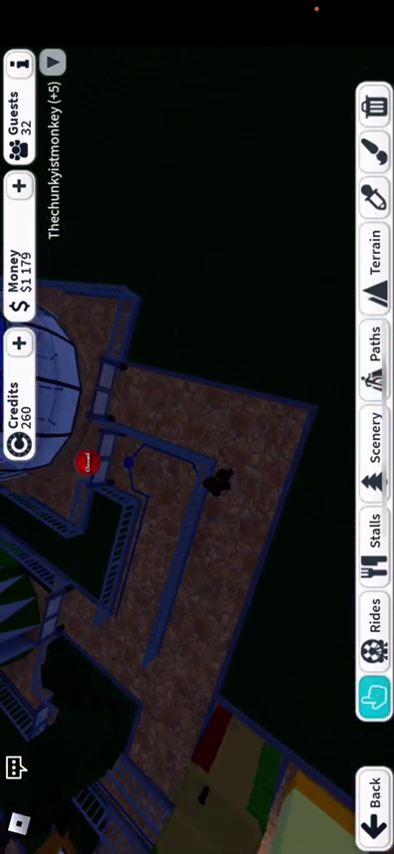
- Open the Observation tower to guests and raise its entry cost from $13 to $15
click(45, 360)
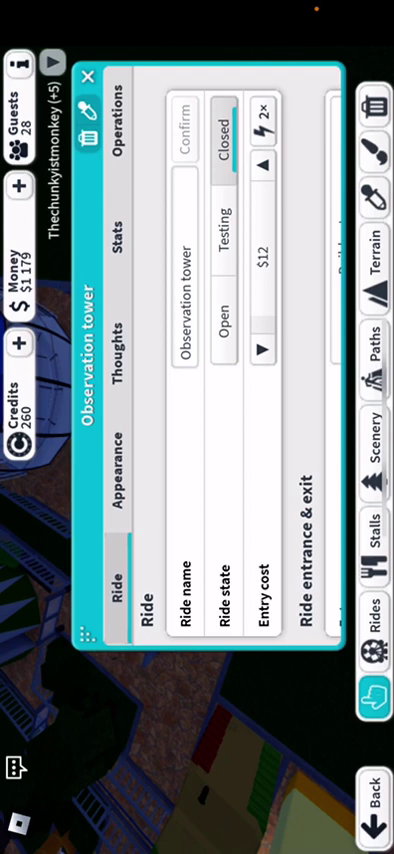
click(224, 322)
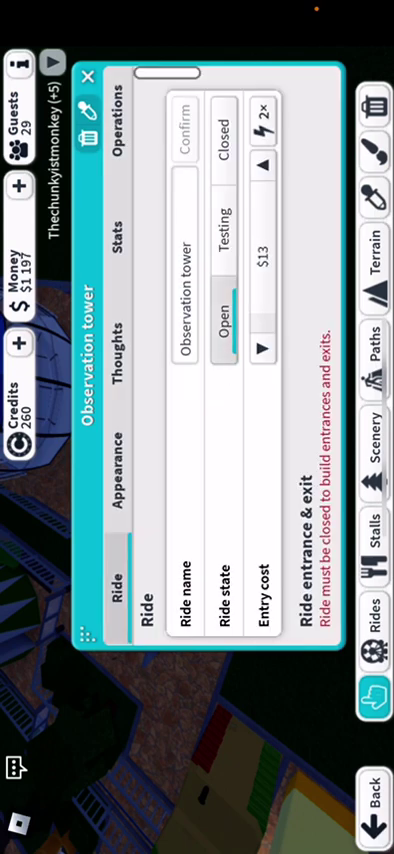
click(185, 255)
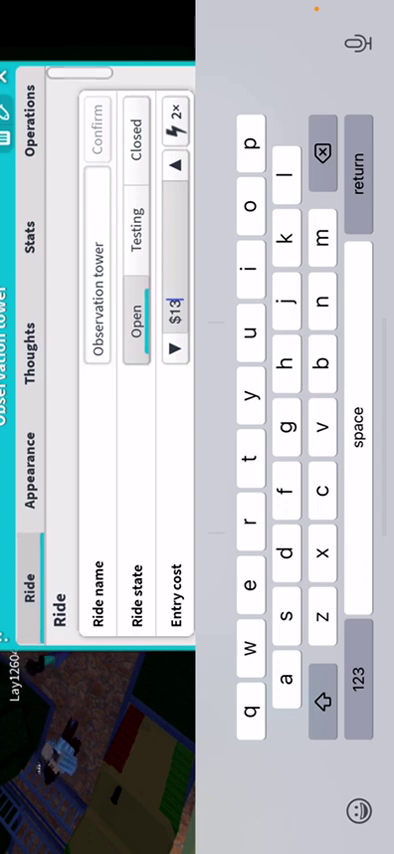
key(BackSpace)
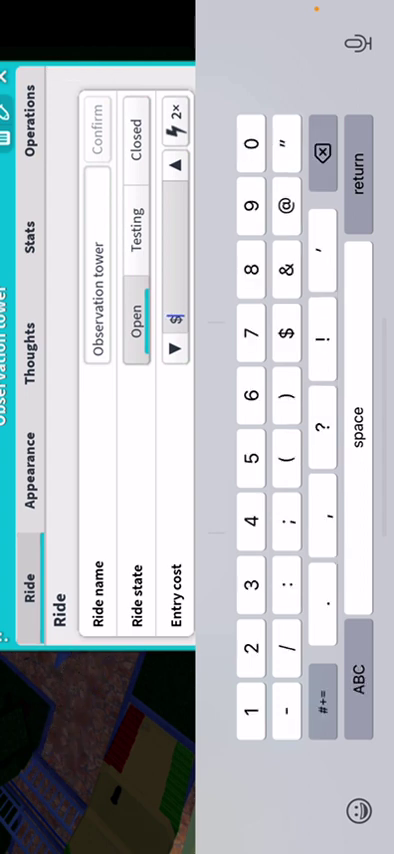
text(15)
key(Return)
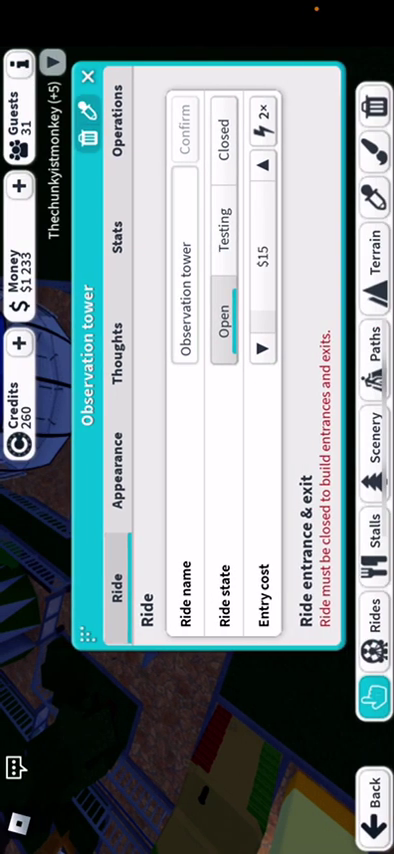
click(78, 76)
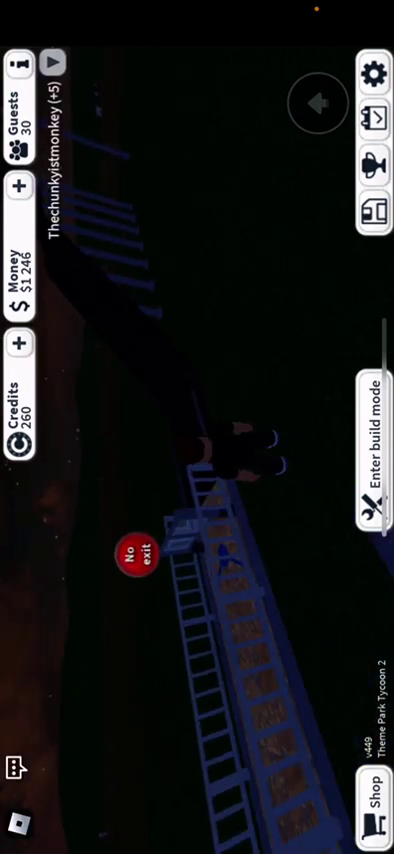
- Try placing the Dark ride's exit, cancel, then reopen the Dark ride settings
click(375, 447)
click(300, 620)
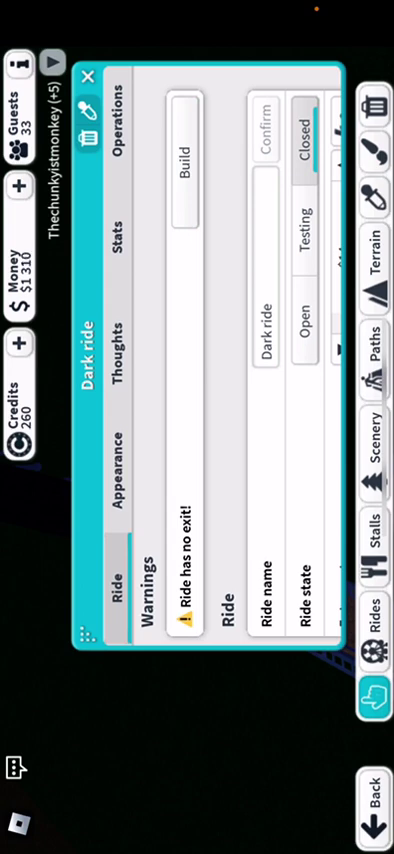
click(185, 150)
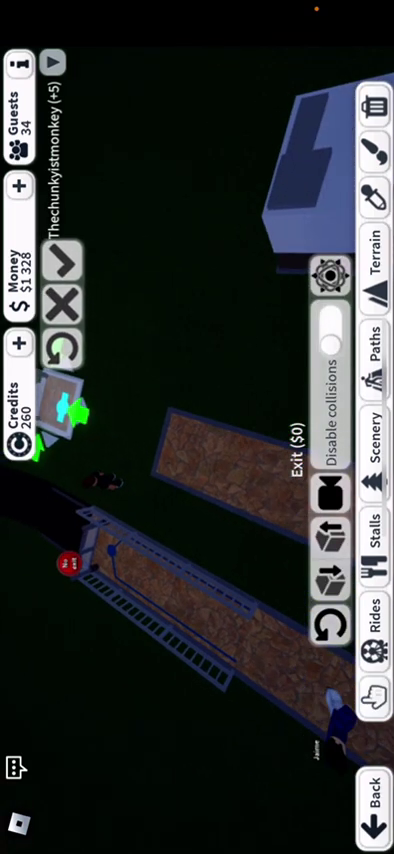
click(375, 800)
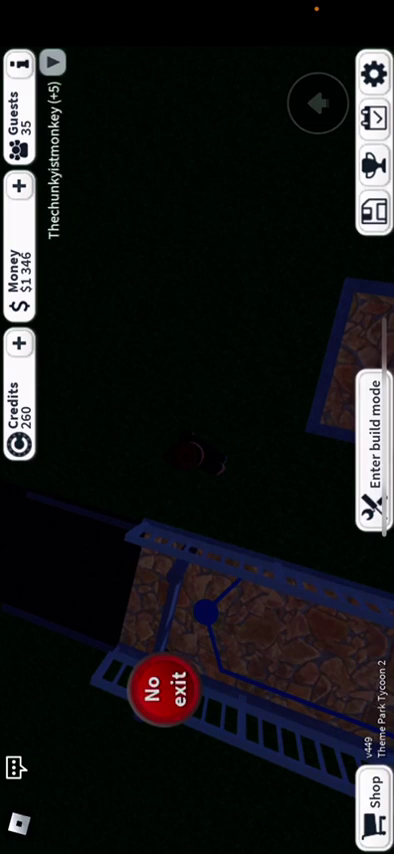
click(372, 445)
click(183, 524)
scroll(200, 400, down, 5)
scroll(200, 400, down, 2)
scroll(200, 400, down, 2)
scroll(200, 400, down, 3)
scroll(200, 400, down, 3)
scroll(200, 400, down, 1)
scroll(200, 400, down, 2)
scroll(200, 400, down, 1)
scroll(200, 400, up, 1)
scroll(200, 400, up, 2)
scroll(200, 400, up, 1)
scroll(200, 400, up, 2)
scroll(200, 400, up, 1)
scroll(200, 400, down, 1)
scroll(200, 400, up, 2)
scroll(200, 400, up, 1)
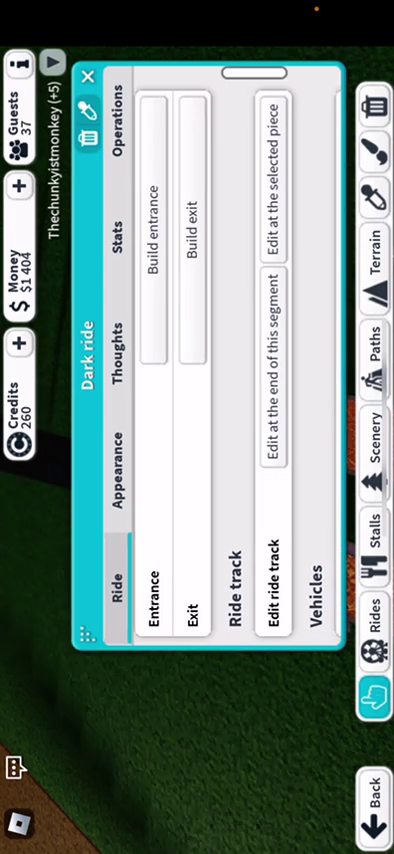
- Add several track pieces to the Dark ride in the track editor
click(273, 365)
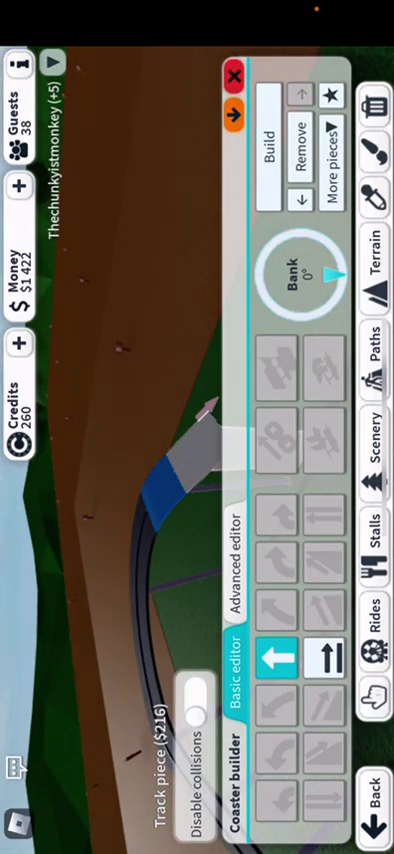
click(324, 656)
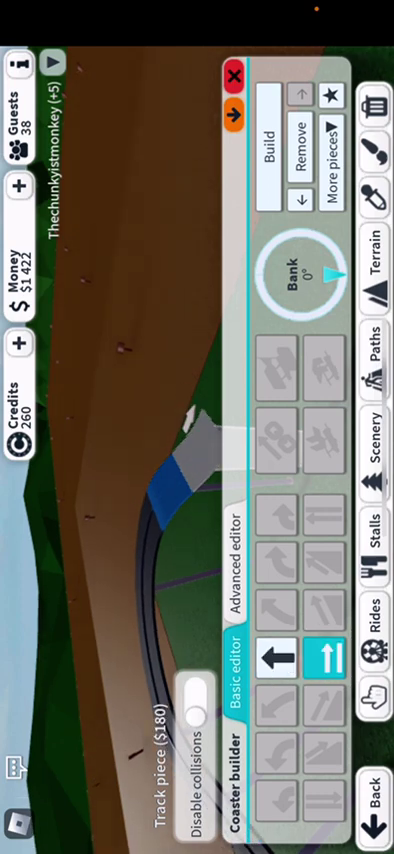
click(268, 150)
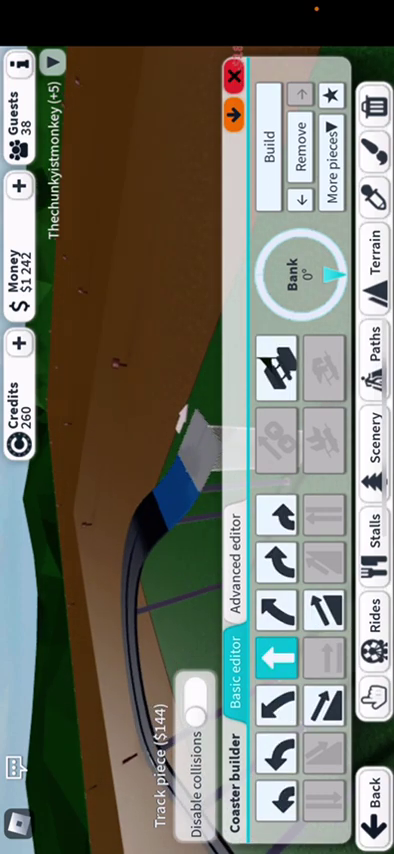
click(268, 150)
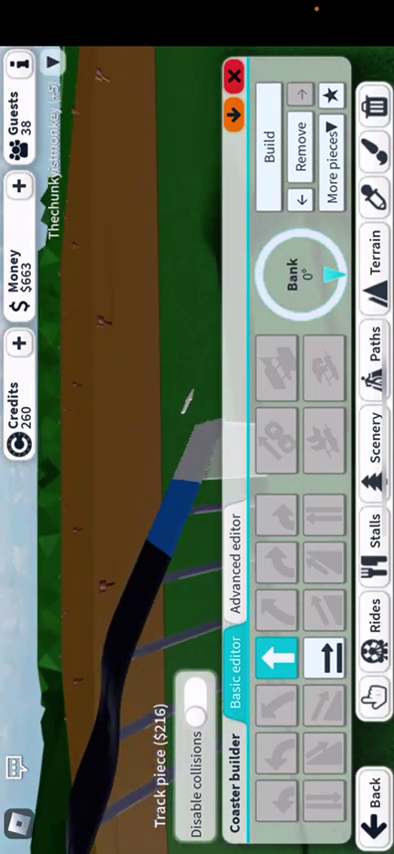
click(322, 657)
click(268, 150)
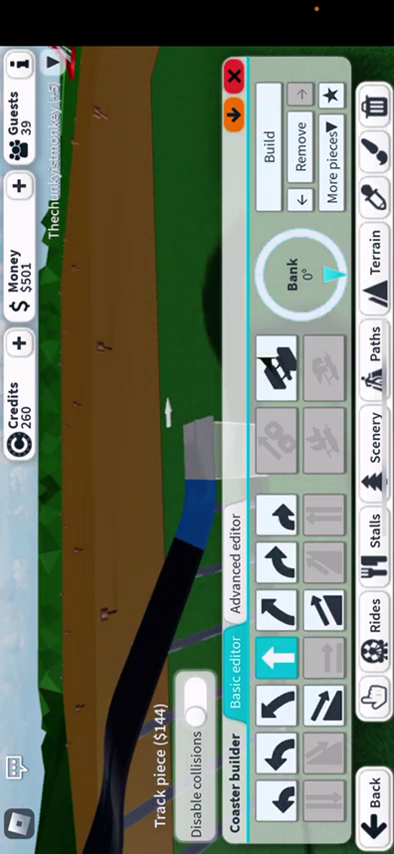
- Try building the $720 curve, which proves unaffordable, then close the Coaster builder
click(278, 562)
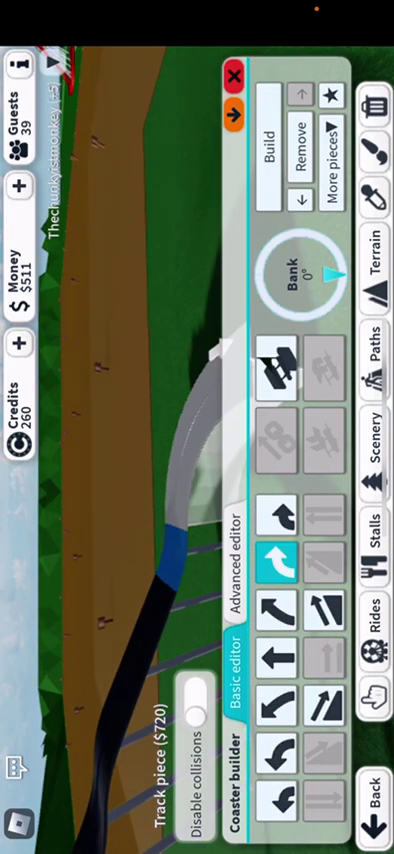
click(268, 150)
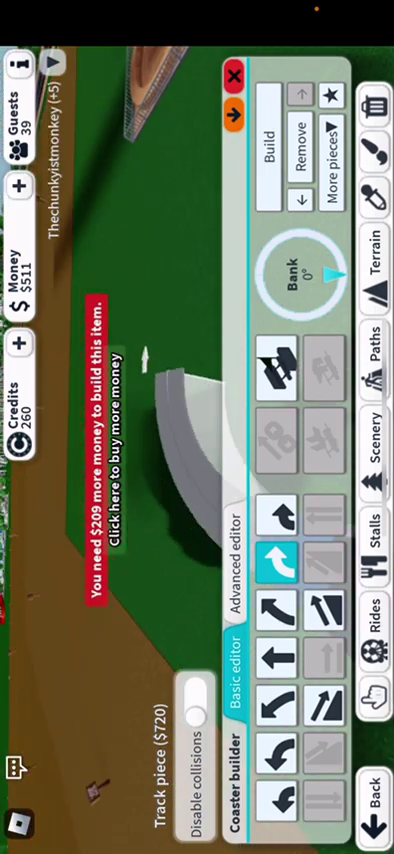
click(268, 150)
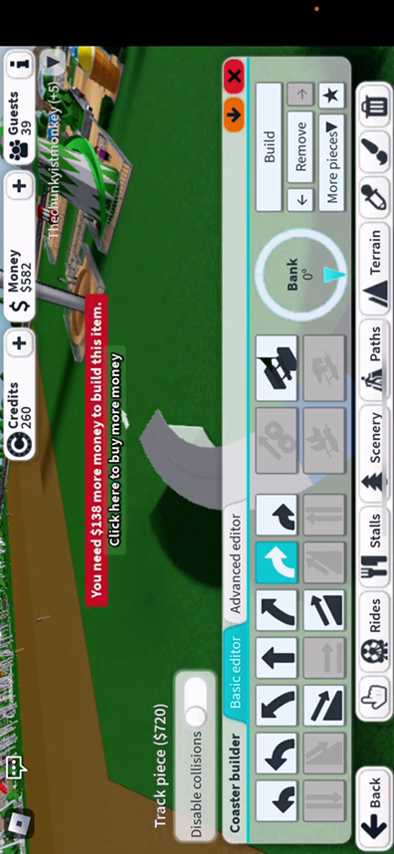
click(234, 76)
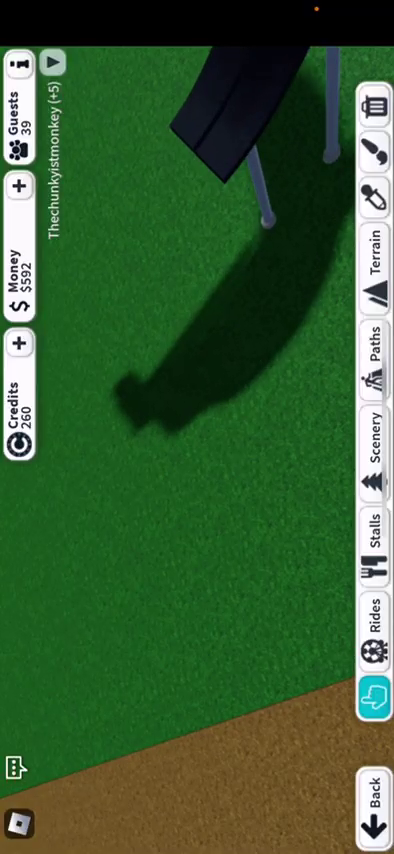
- Leave the track builder and start the mission from its briefing
click(375, 805)
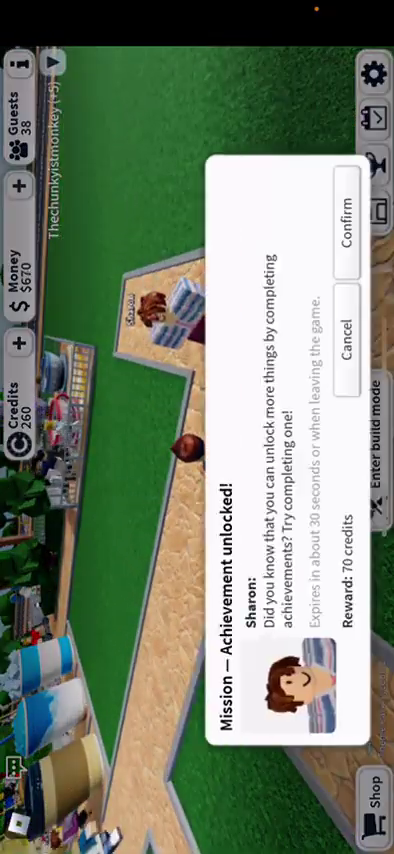
click(347, 222)
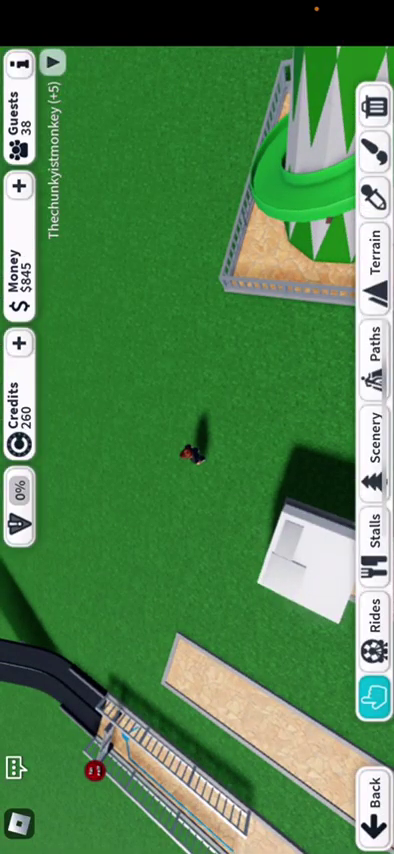
- Check the Restroom stall's $4 cost, browse custom stalls, then list the path trash cans and lanterns
click(305, 555)
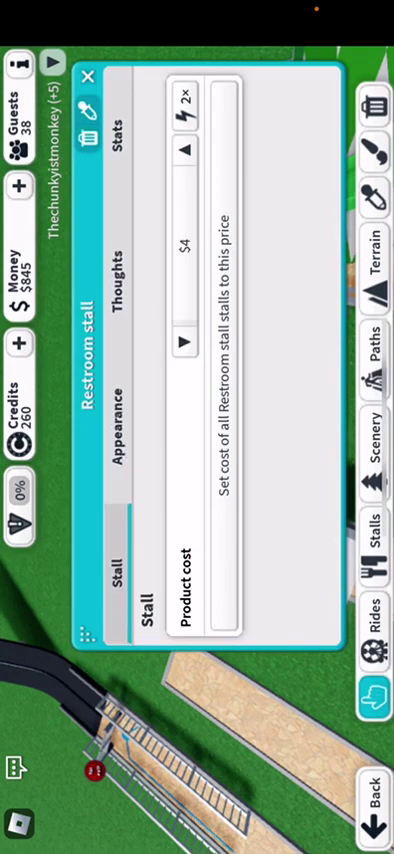
click(372, 530)
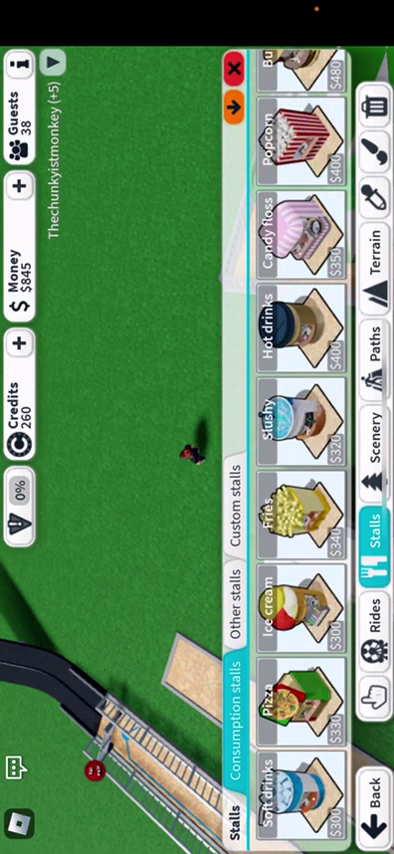
click(236, 510)
drag(300, 260, 300, 500)
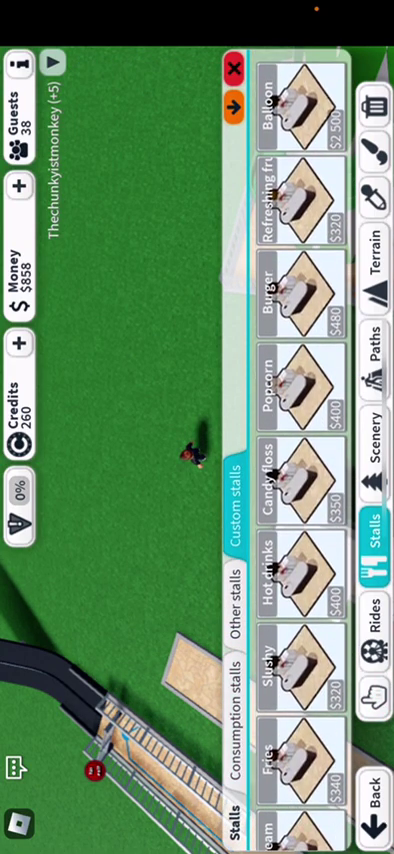
click(372, 693)
click(372, 355)
click(236, 497)
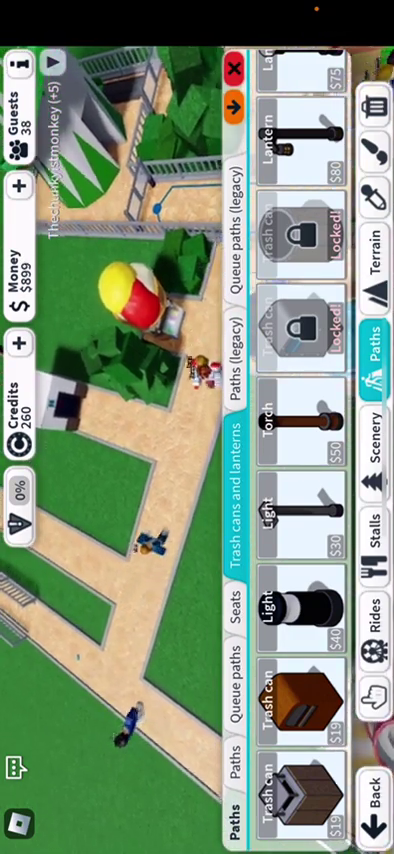
- Switch from the Light to the $19 trash can and pan to the food stalls
click(300, 610)
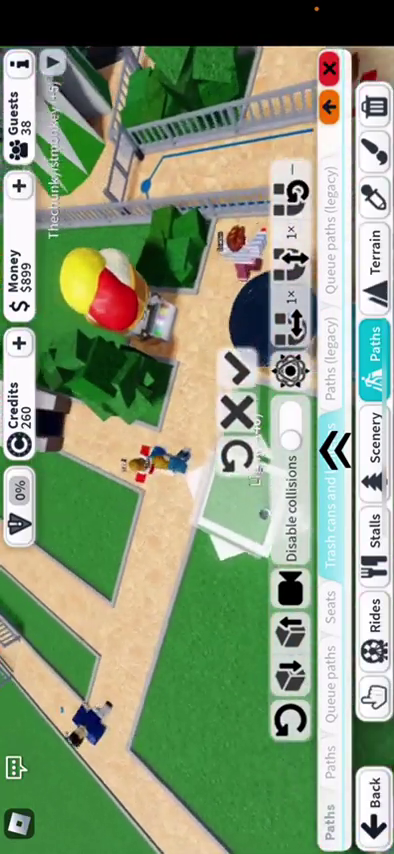
click(335, 450)
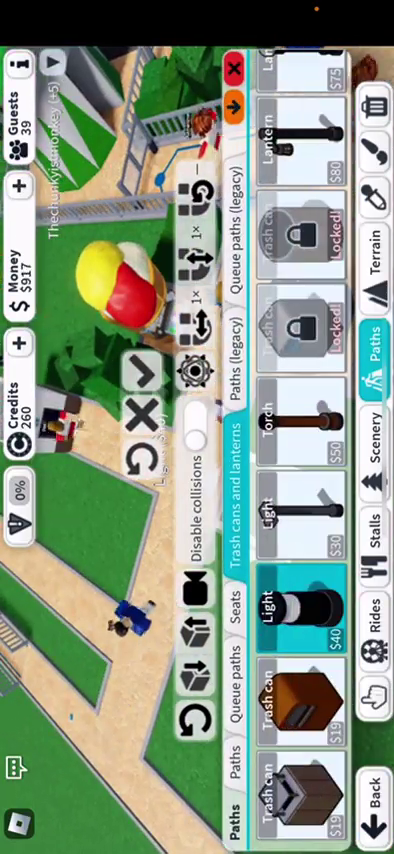
click(300, 700)
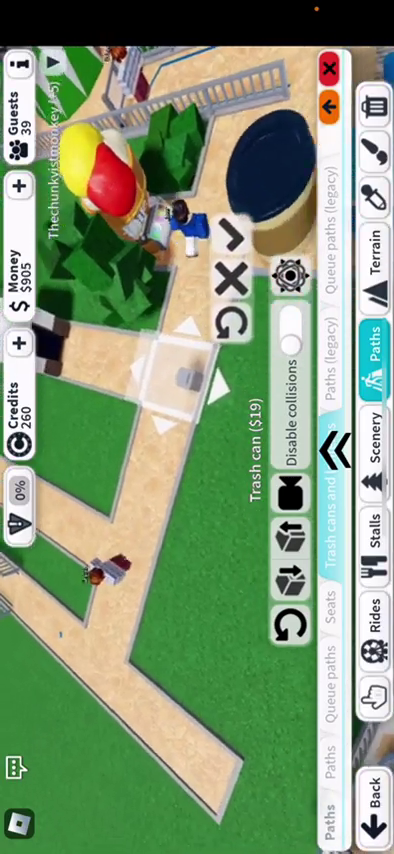
drag(160, 450, 60, 400)
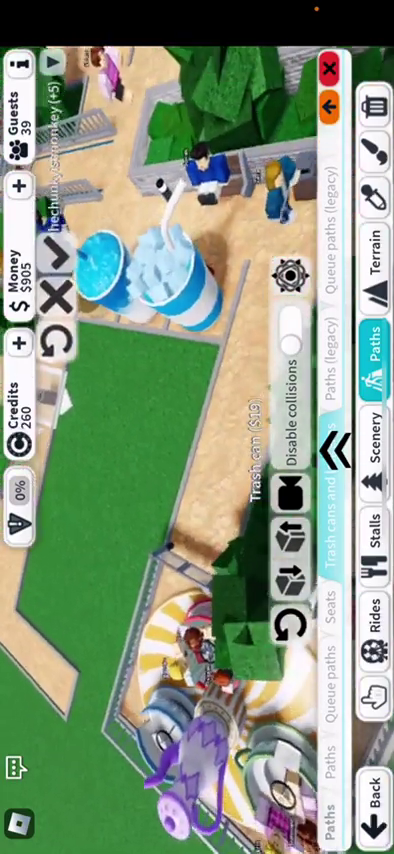
mouse_move(180, 400)
mouse_down()
mouse_move(110, 450)
mouse_move(60, 450)
mouse_move(10, 470)
mouse_up()
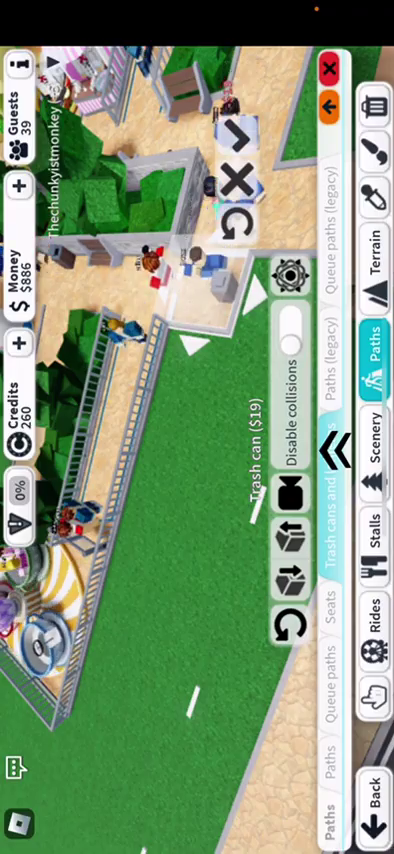
mouse_move(200, 300)
mouse_down()
mouse_move(193, 358)
mouse_move(108, 472)
mouse_move(100, 535)
mouse_up()
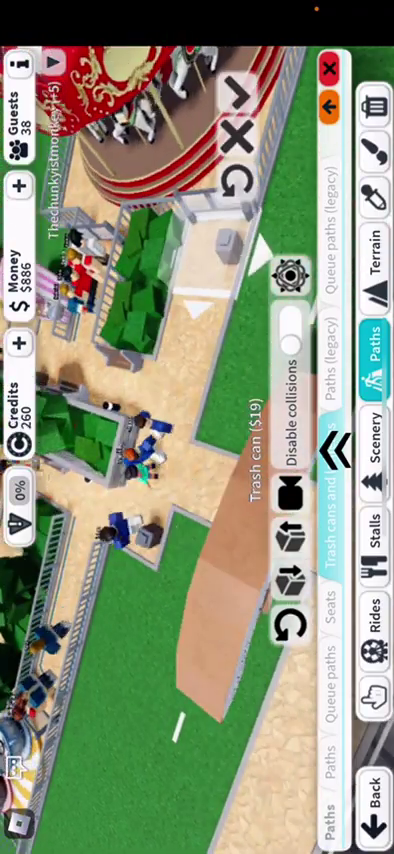
mouse_move(100, 400)
mouse_down()
mouse_move(180, 400)
mouse_move(290, 475)
mouse_move(300, 455)
mouse_move(370, 525)
mouse_up()
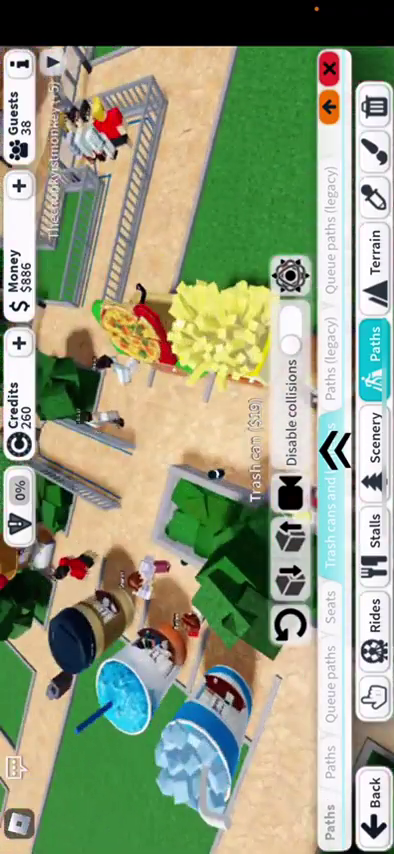
mouse_move(150, 300)
mouse_down()
mouse_move(160, 500)
mouse_move(180, 550)
mouse_up()
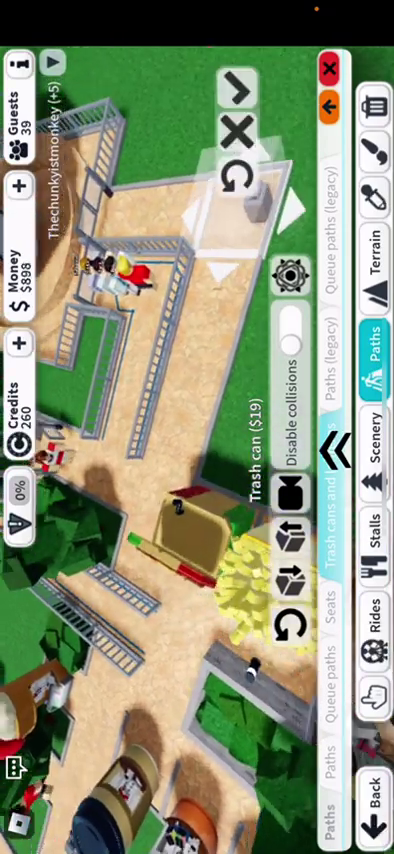
mouse_move(250, 500)
mouse_down()
mouse_move(150, 350)
mouse_move(130, 350)
mouse_up()
mouse_move(200, 450)
mouse_down()
mouse_move(150, 440)
mouse_move(260, 460)
mouse_up()
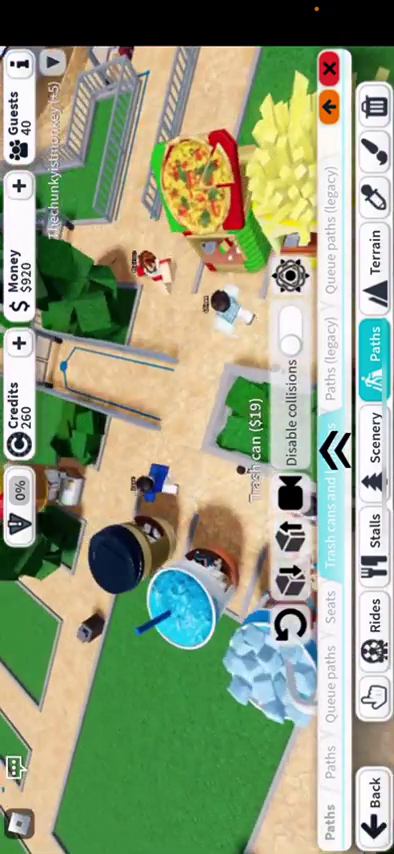
- Position the trash can preview on the path beside the fries and drink stalls
click(195, 385)
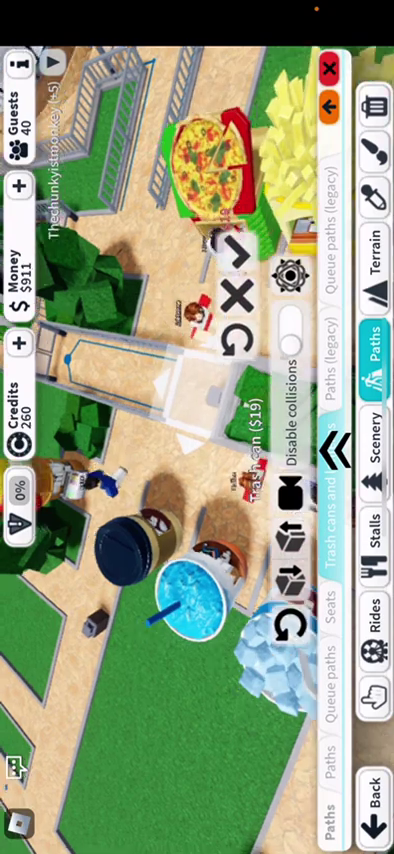
mouse_move(250, 450)
mouse_down()
mouse_move(205, 440)
mouse_move(90, 510)
mouse_up()
click(153, 370)
click(170, 325)
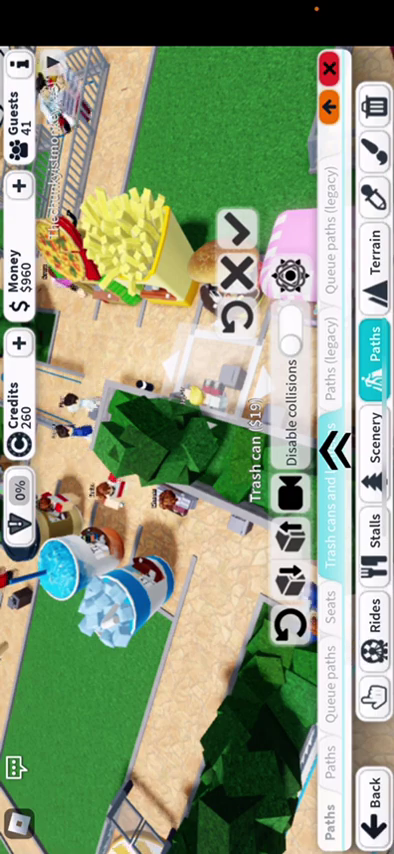
- Place a $40 light beside the path near the pink stall
click(335, 452)
click(300, 610)
mouse_move(150, 500)
mouse_down()
mouse_move(110, 420)
mouse_move(80, 415)
mouse_up()
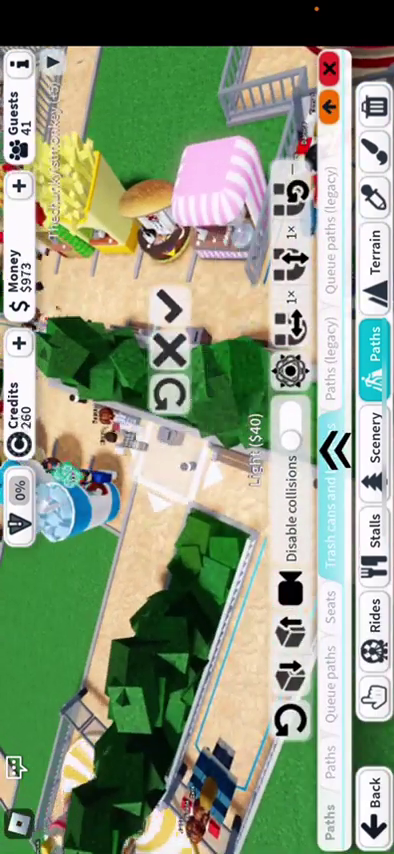
mouse_move(210, 350)
mouse_down()
mouse_move(280, 330)
mouse_move(280, 210)
mouse_move(165, 335)
mouse_up()
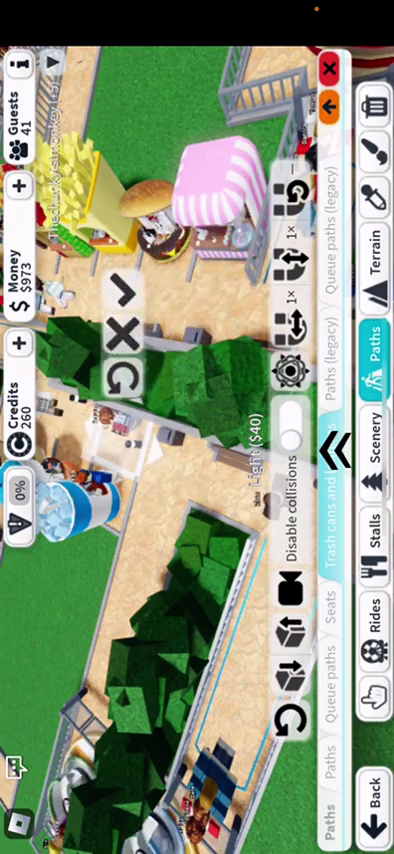
drag(170, 393, 200, 471)
click(152, 372)
- Place another $40 light further along the path
mouse_move(100, 600)
mouse_down()
mouse_move(157, 573)
mouse_move(185, 545)
mouse_move(210, 530)
mouse_up()
drag(237, 400, 237, 540)
mouse_move(100, 600)
mouse_down()
mouse_move(160, 570)
mouse_move(170, 615)
mouse_up()
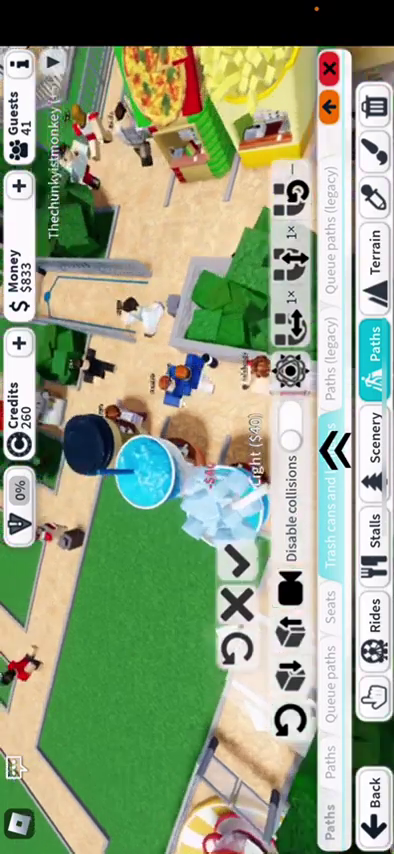
click(237, 565)
drag(200, 520, 95, 300)
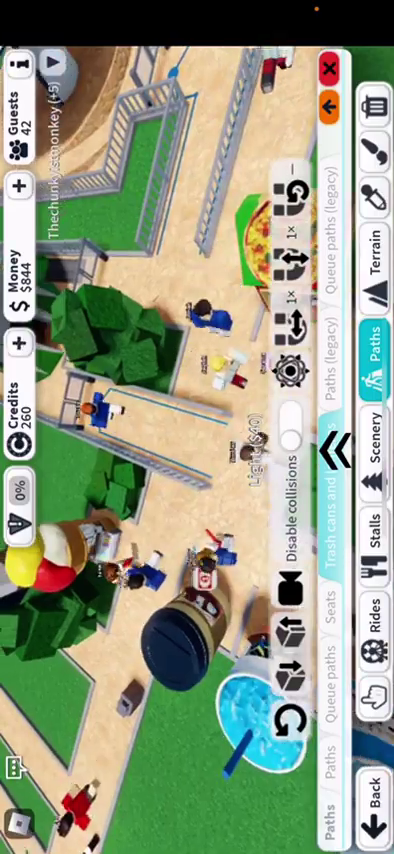
click(335, 452)
- Leave build mode, walk over to the dark ride, and re-enter build mode on its settings
click(234, 68)
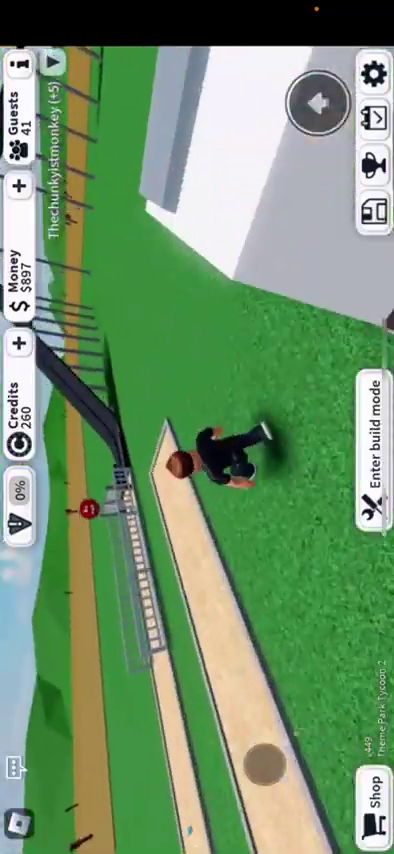
drag(264, 762, 165, 757)
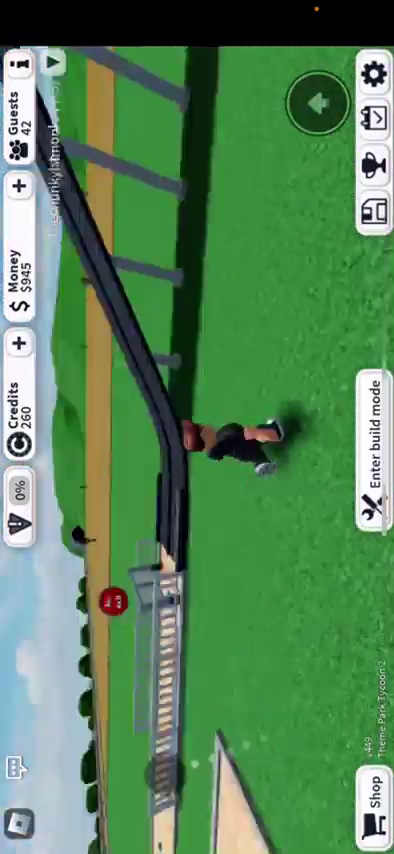
drag(343, 715, 362, 648)
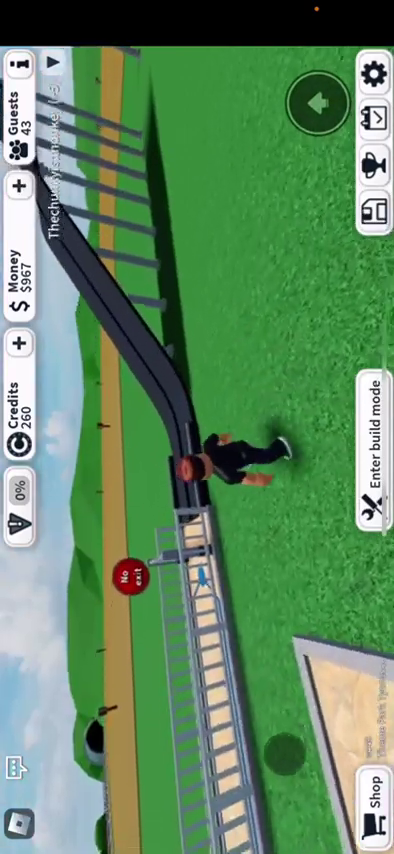
click(372, 448)
click(260, 580)
scroll(210, 350, down, 5)
scroll(210, 350, down, 5)
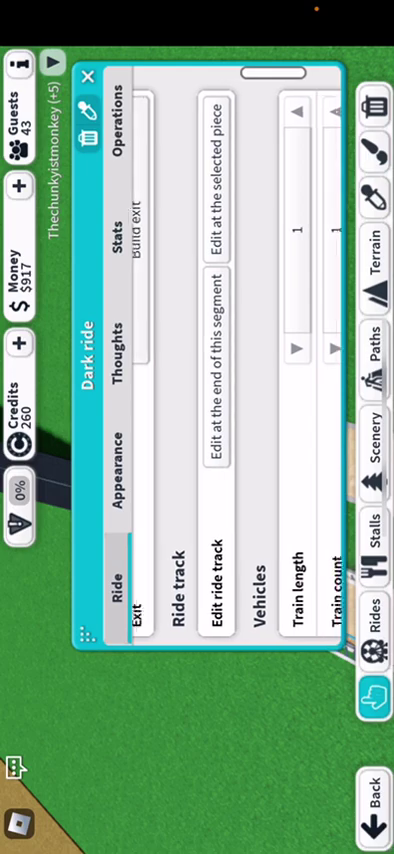
scroll(210, 350, up, 3)
- Build a curved piece onto the dark ride track, preview straight and slope pieces, then close the builder
click(198, 348)
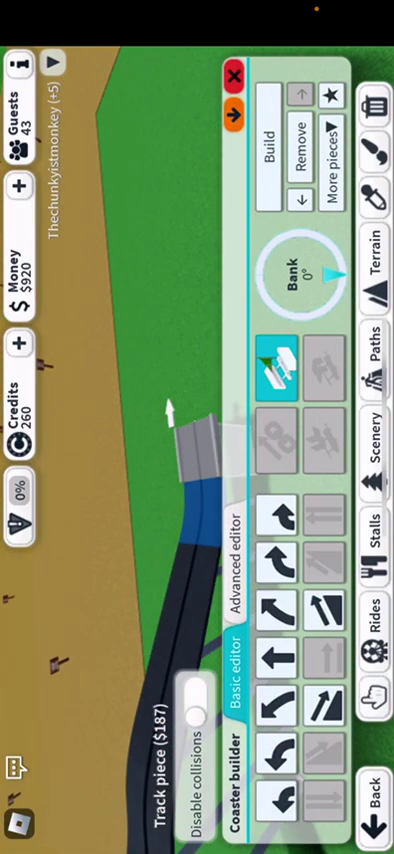
click(277, 563)
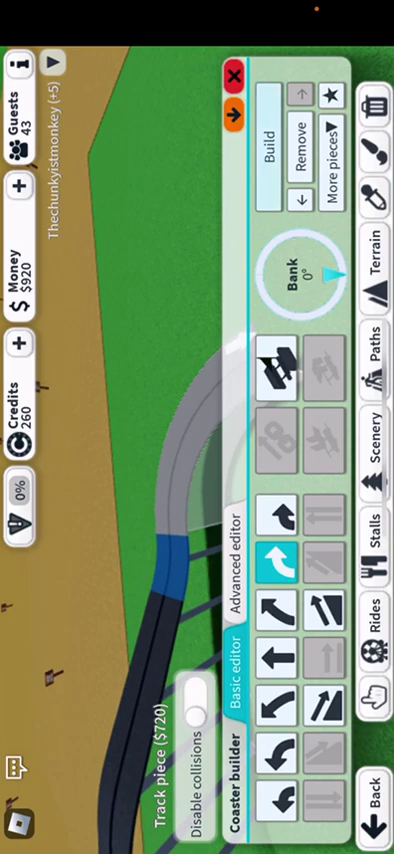
click(269, 150)
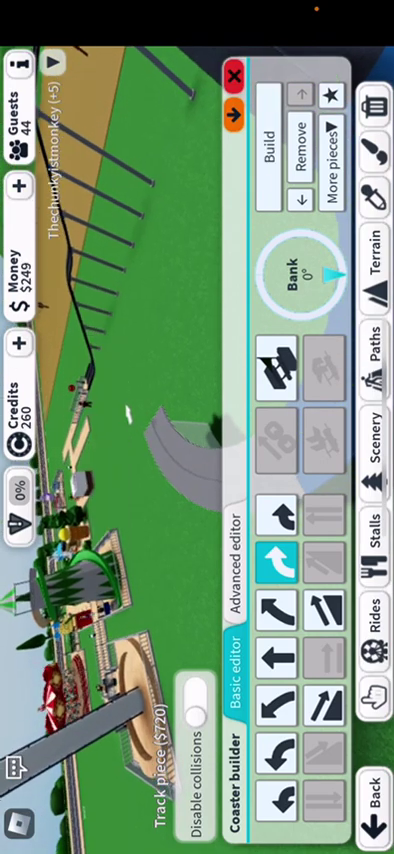
click(277, 660)
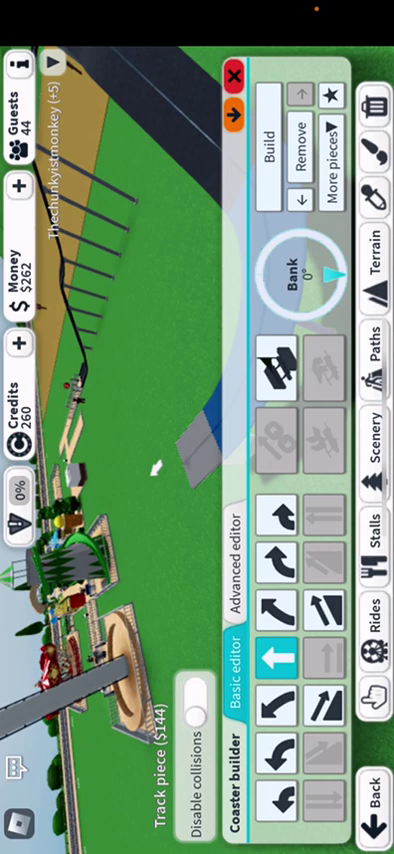
click(277, 605)
click(277, 555)
click(277, 605)
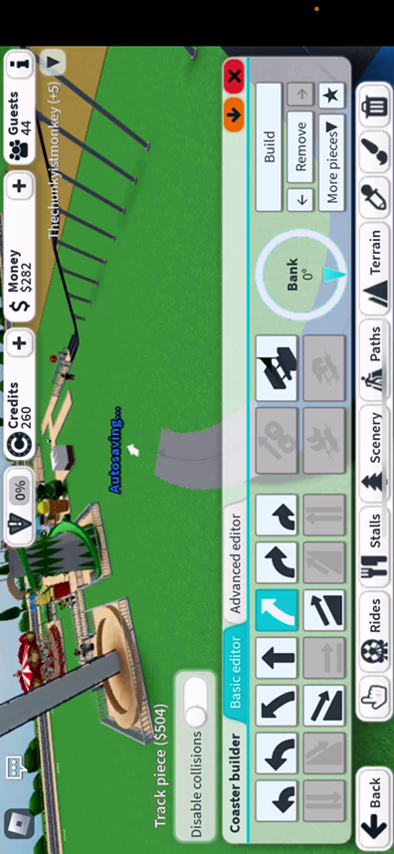
click(373, 690)
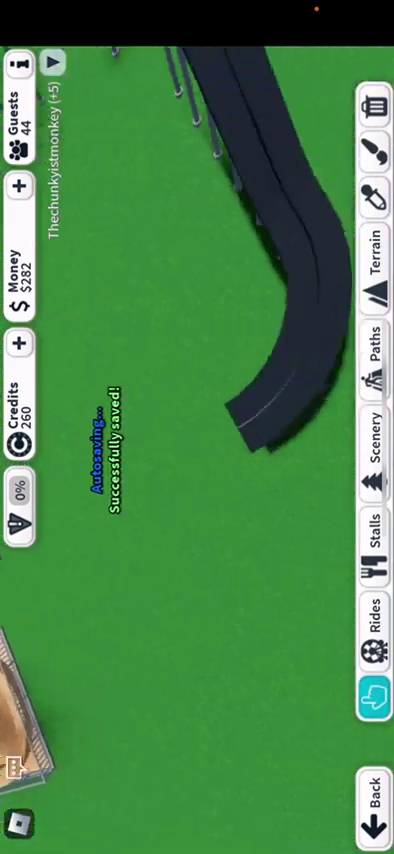
click(374, 805)
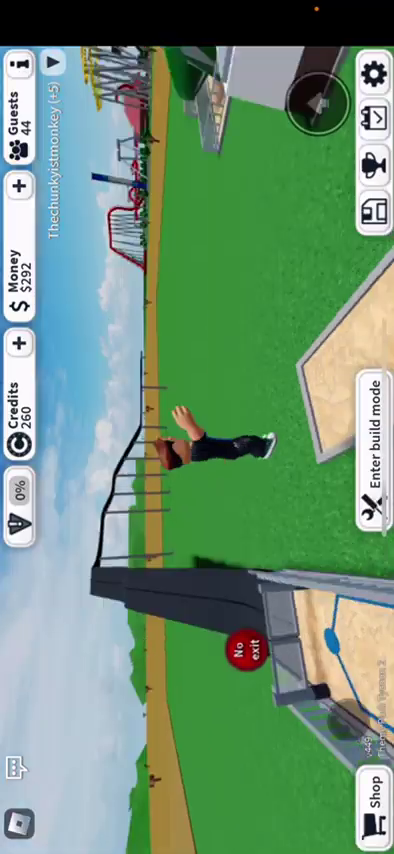
mouse_move(305, 671)
mouse_down()
mouse_move(287, 655)
mouse_move(233, 733)
mouse_move(200, 690)
mouse_move(155, 706)
mouse_up()
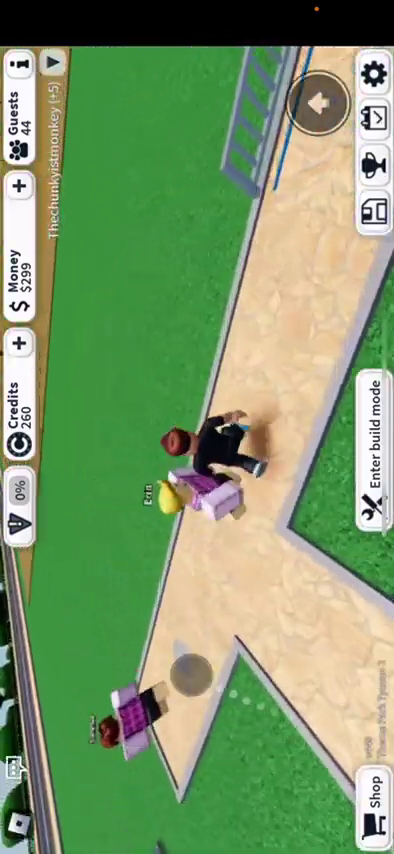
drag(155, 706, 190, 669)
mouse_move(233, 733)
mouse_down()
mouse_move(160, 768)
mouse_move(296, 706)
mouse_up()
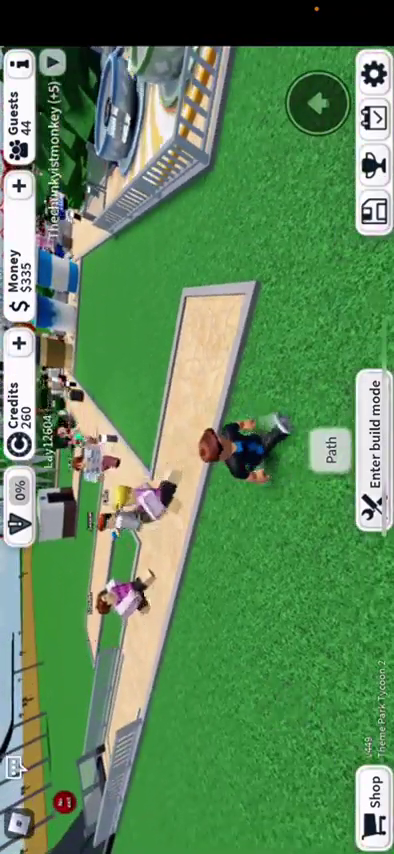
click(372, 445)
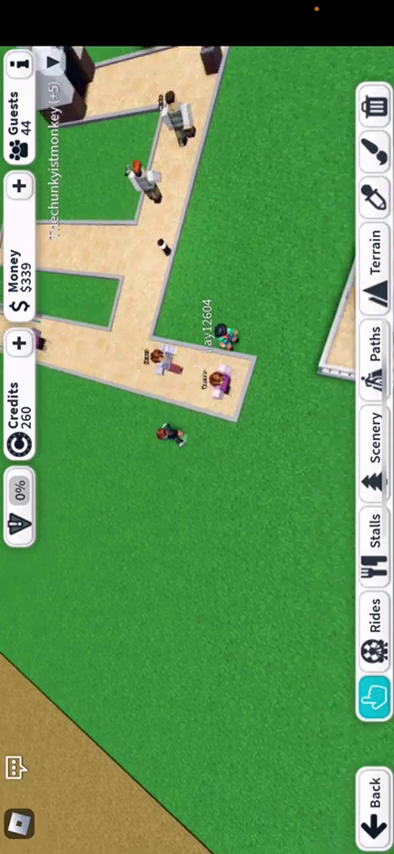
- Pick the Trash can from Paths > Trash cans and lanterns
click(372, 440)
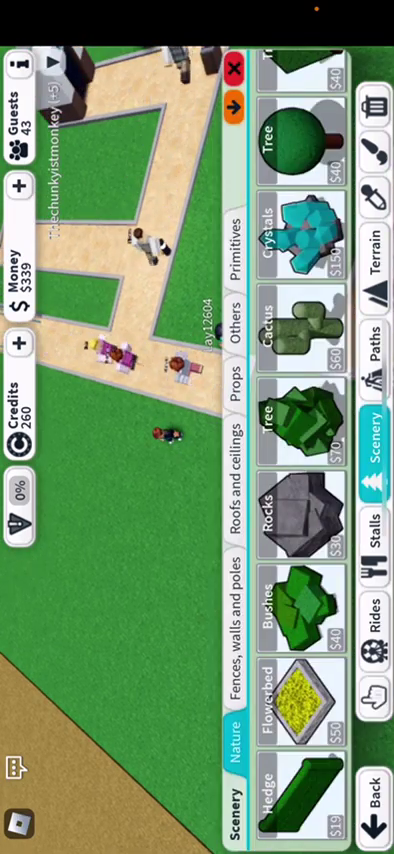
click(373, 340)
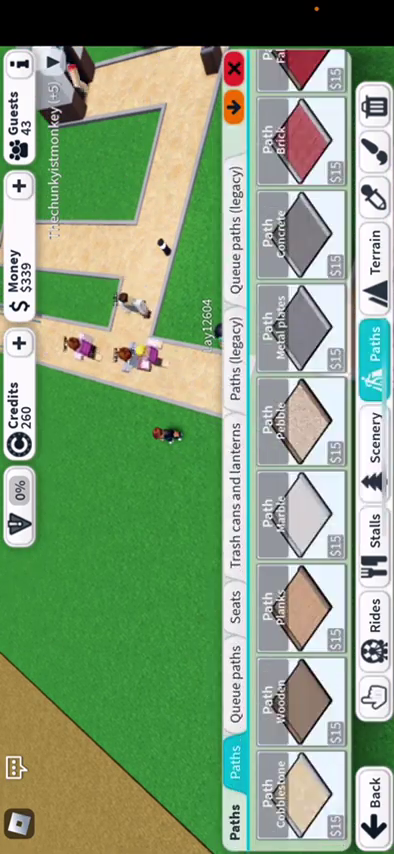
click(236, 497)
click(300, 795)
- Survey the paths around the striped tent and confirm the trash can on a sand path
mouse_move(150, 420)
mouse_down()
mouse_move(200, 437)
mouse_move(235, 465)
mouse_up()
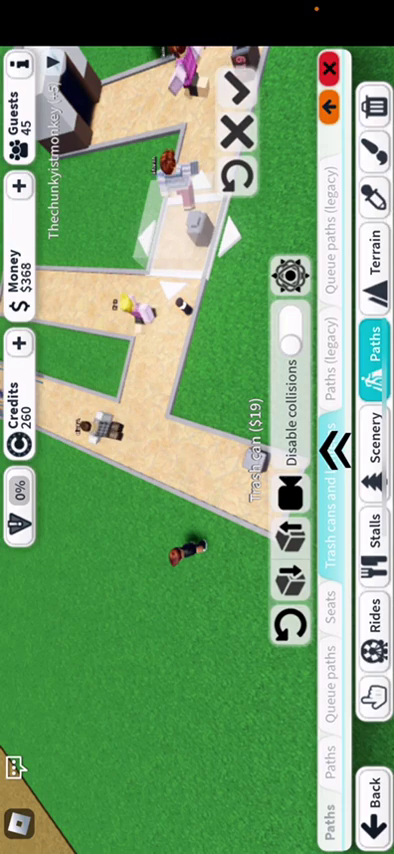
drag(150, 420, 100, 650)
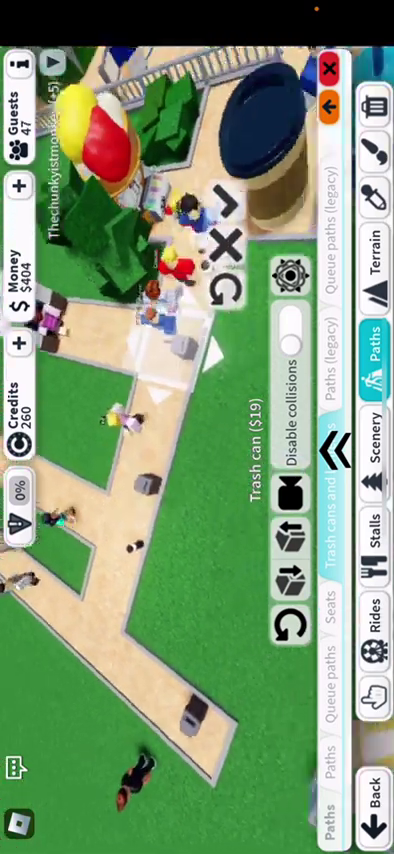
drag(200, 400, 130, 565)
drag(266, 285, 180, 380)
drag(80, 352, 232, 171)
drag(180, 400, 95, 510)
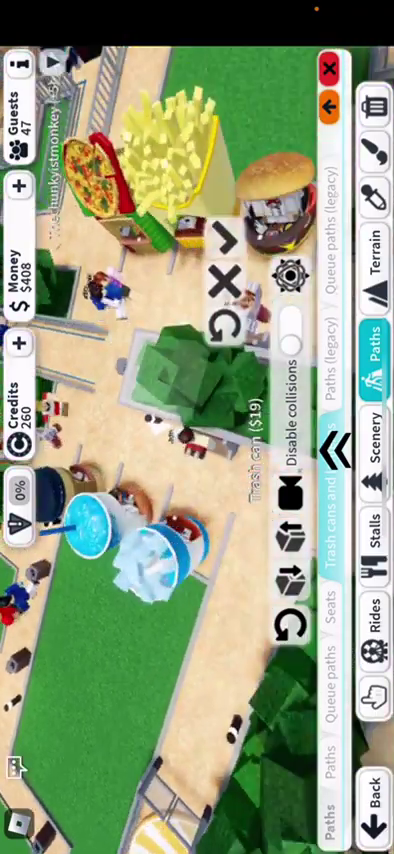
mouse_move(200, 300)
mouse_down()
mouse_move(100, 320)
mouse_move(85, 360)
mouse_move(85, 375)
mouse_up()
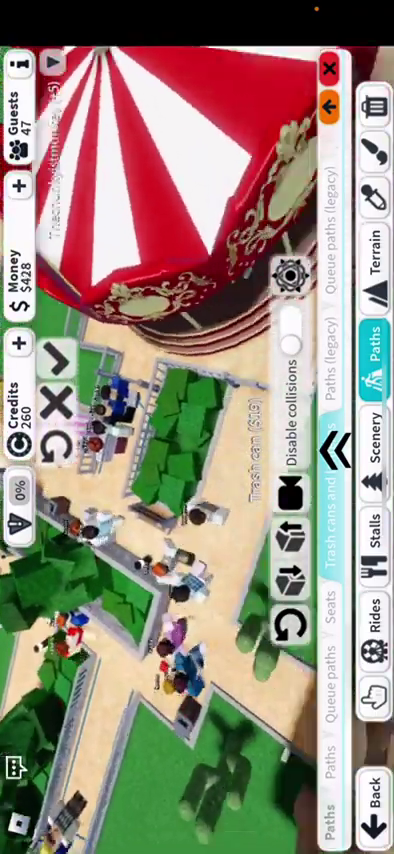
mouse_move(200, 400)
mouse_down()
mouse_move(110, 450)
mouse_move(180, 350)
mouse_move(200, 330)
mouse_up()
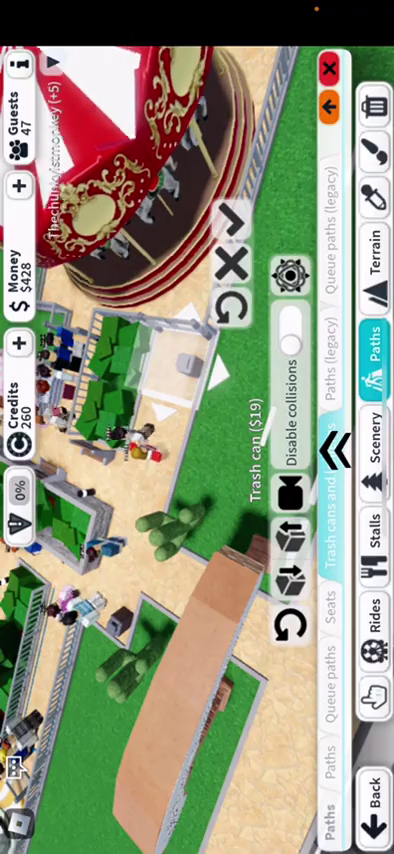
drag(200, 400, 230, 355)
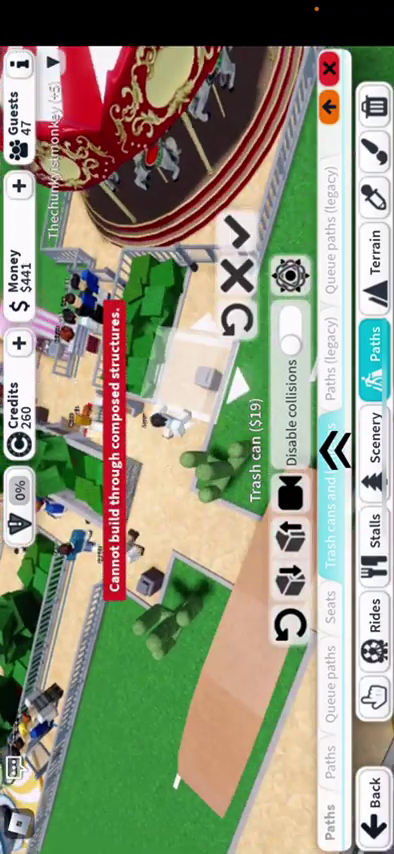
drag(200, 450, 200, 260)
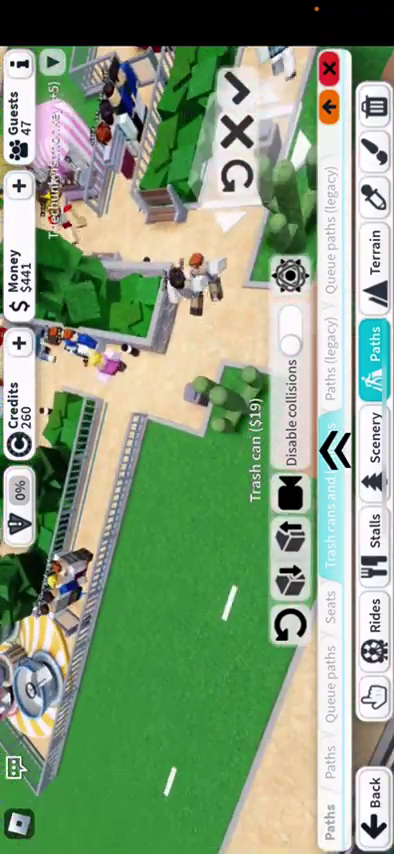
drag(150, 300, 150, 450)
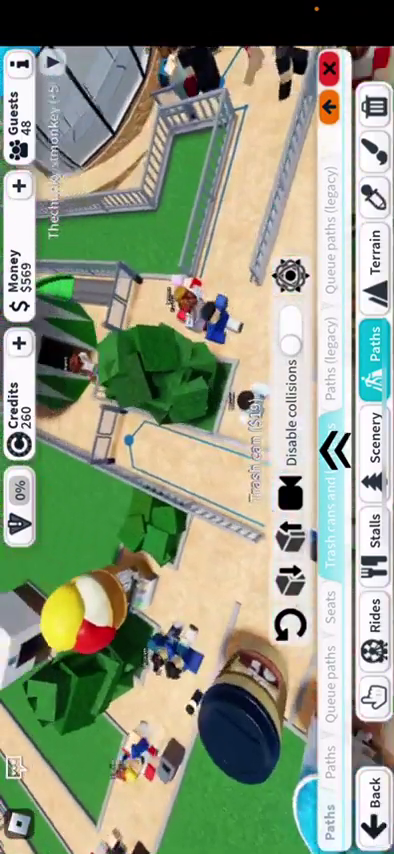
drag(120, 500, 205, 415)
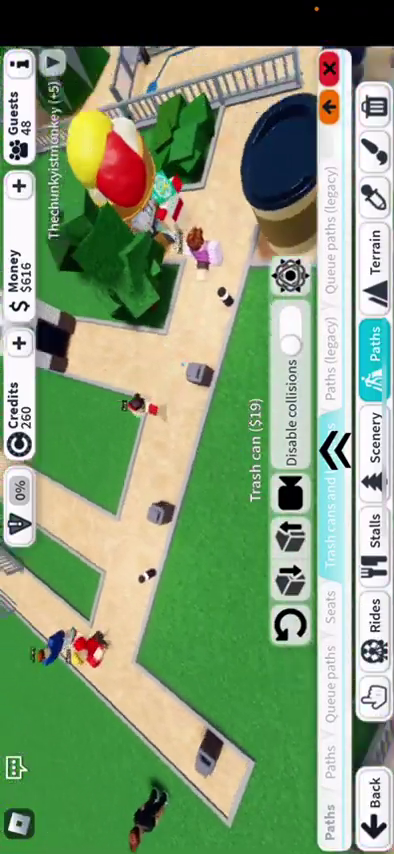
mouse_move(120, 150)
mouse_down()
mouse_move(114, 400)
mouse_move(40, 570)
mouse_move(40, 740)
mouse_up()
drag(150, 720, 90, 770)
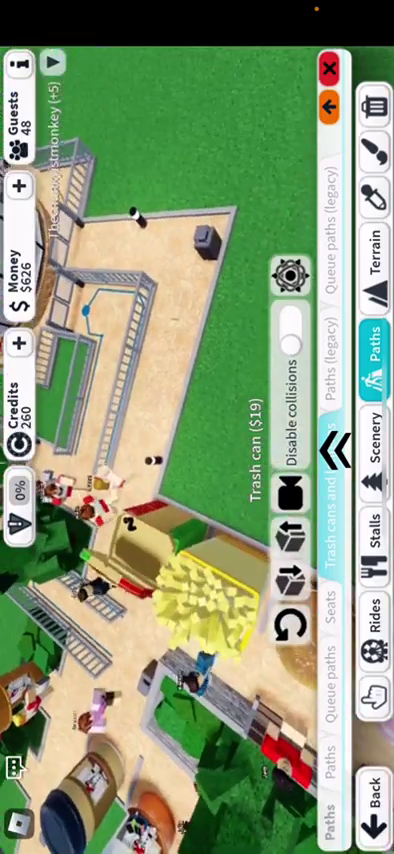
drag(120, 540, 50, 430)
click(240, 460)
click(237, 742)
- Put away the catalogue, exit build mode, and walk the avatar along the path
click(373, 695)
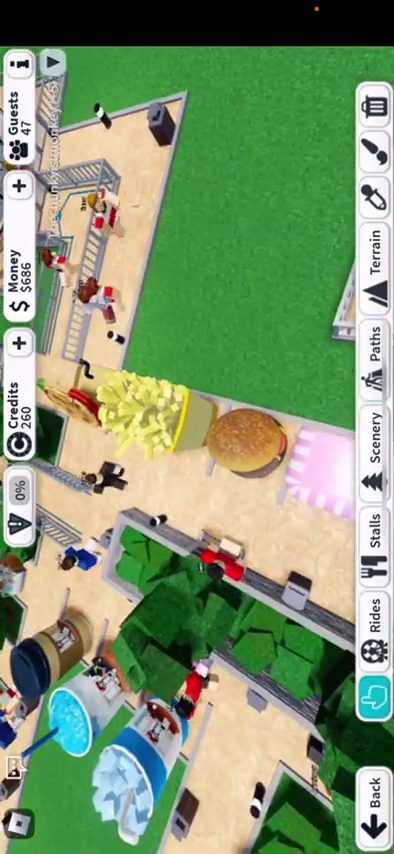
mouse_move(200, 520)
mouse_down()
mouse_move(190, 390)
mouse_move(200, 550)
mouse_up()
click(373, 800)
drag(288, 750, 188, 707)
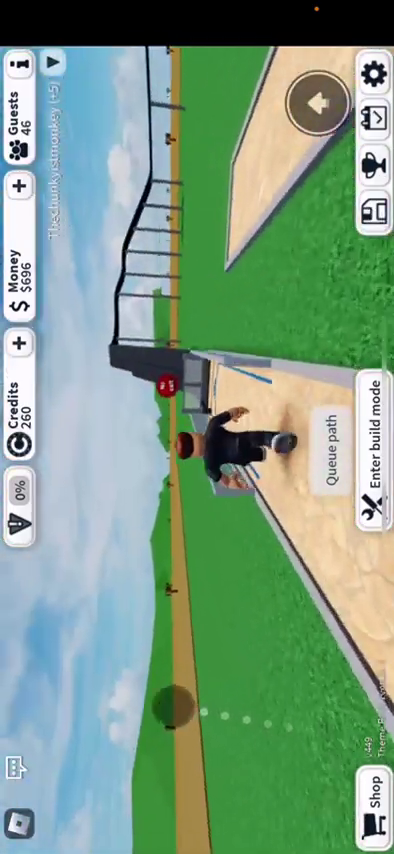
- Walk up the queue, glance at the Dark ride panel, and exit build mode
drag(188, 707, 200, 672)
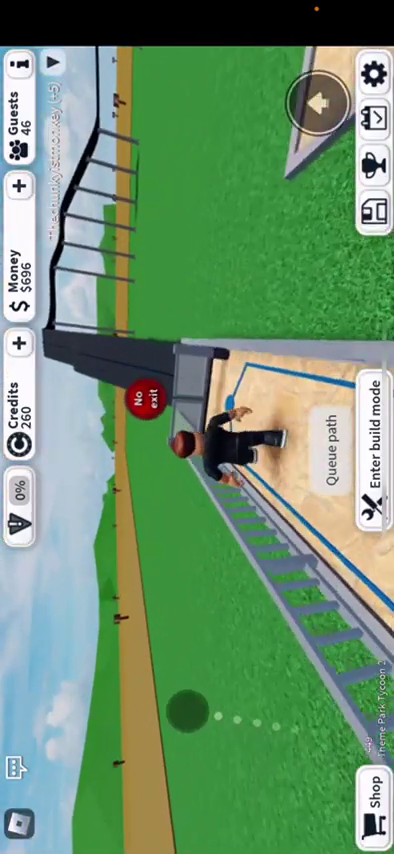
click(372, 450)
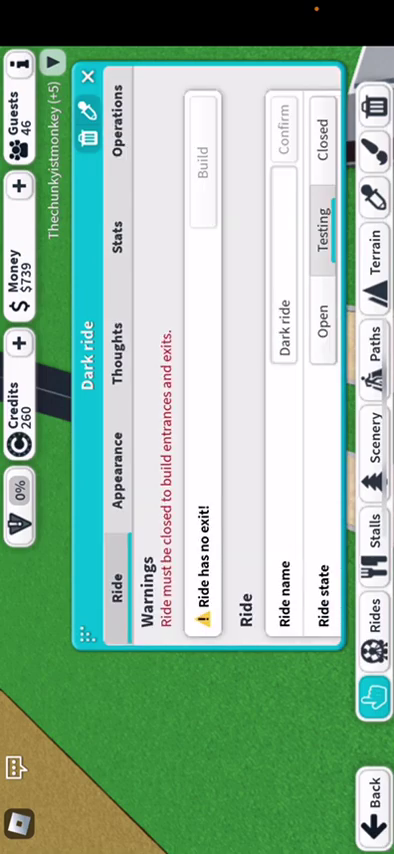
click(88, 77)
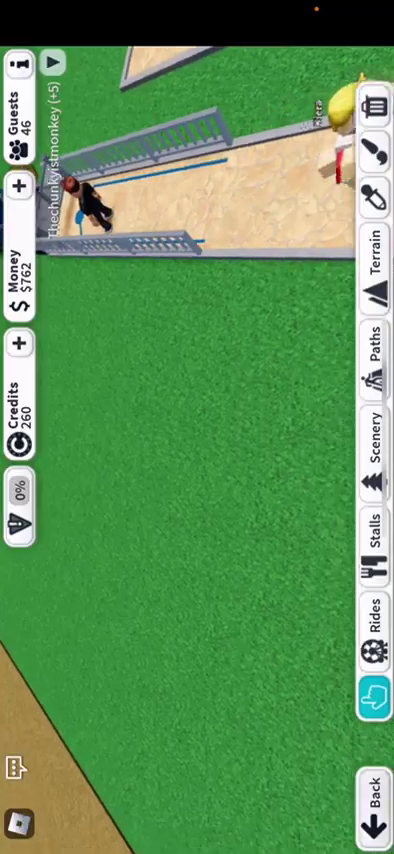
click(374, 800)
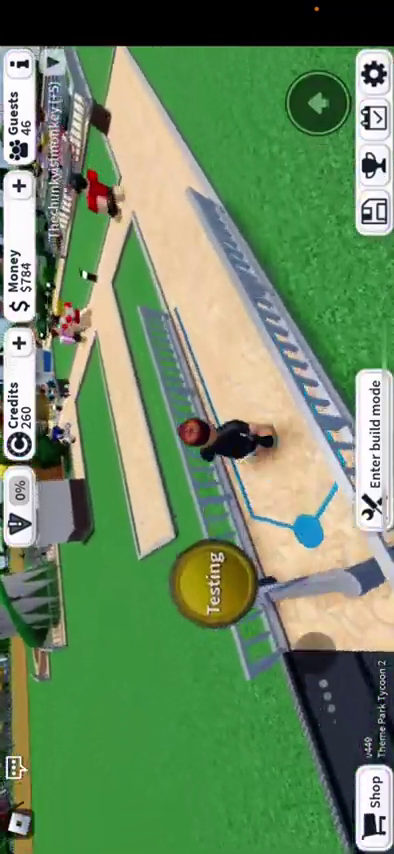
- Walk onto the station path and open the path's material and colour settings
mouse_move(300, 712)
mouse_down()
mouse_move(253, 738)
mouse_move(181, 730)
mouse_up()
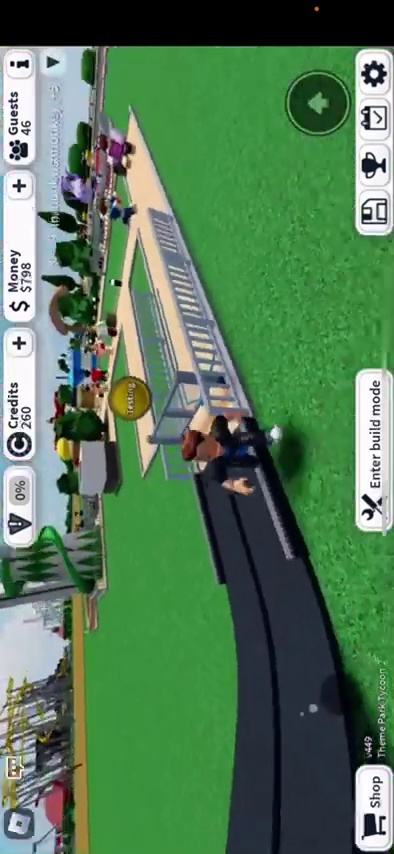
drag(190, 734, 200, 720)
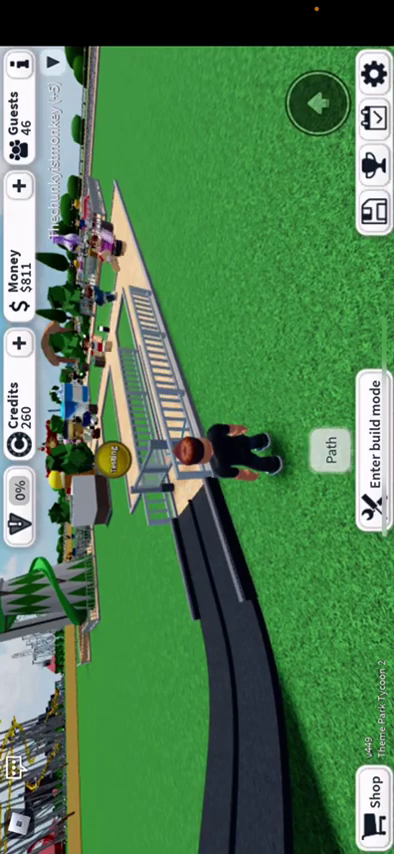
drag(238, 752, 325, 660)
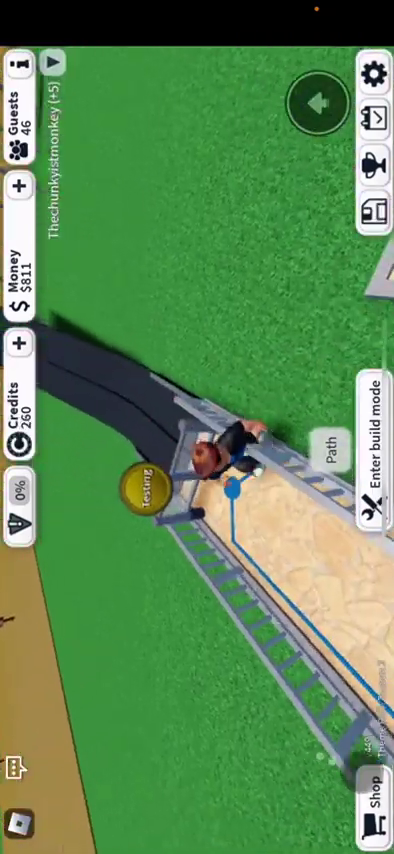
click(330, 452)
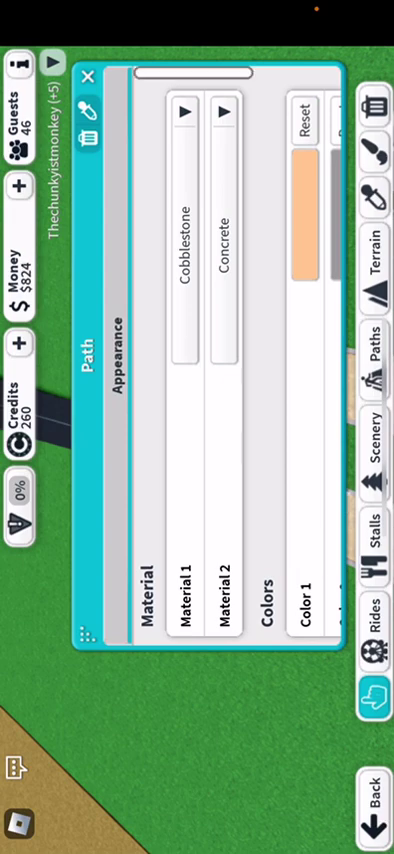
- Close the path panel and switch the dark ride's state from Testing to Closed
drag(300, 480, 147, 480)
click(87, 76)
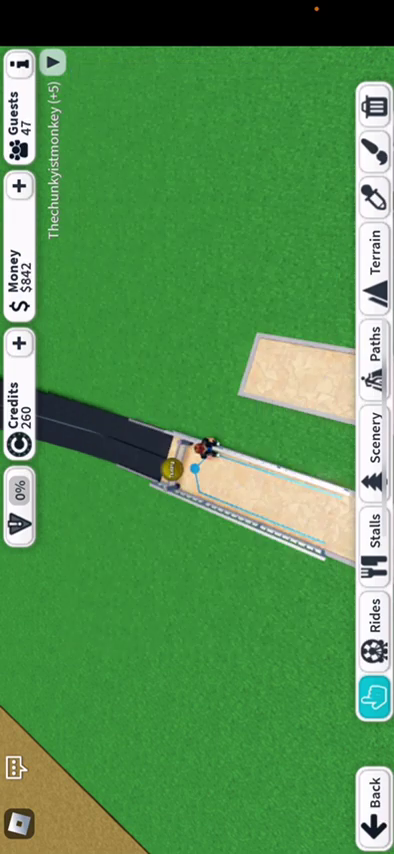
click(255, 500)
click(323, 140)
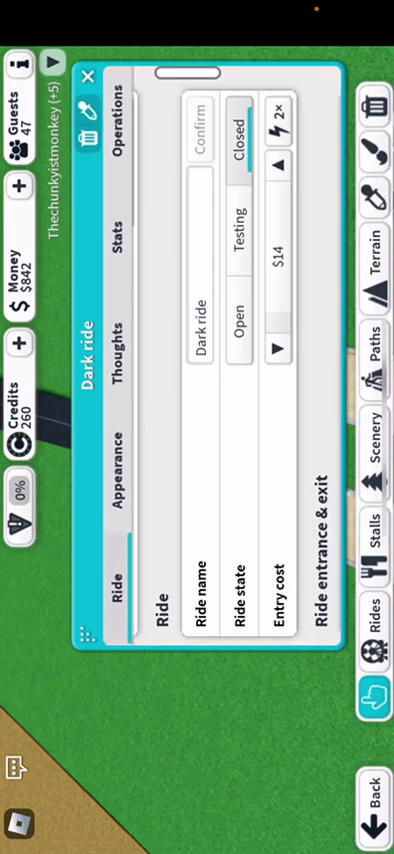
- Scroll through the dark ride's options and shut its settings window
drag(300, 300, 180, 300)
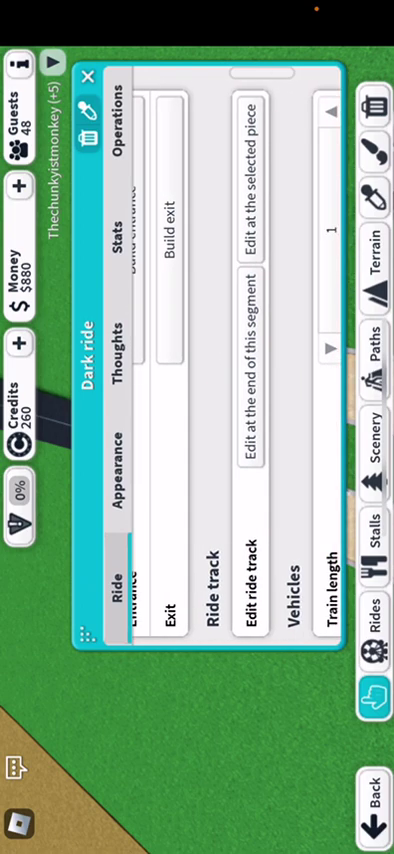
drag(280, 300, 180, 300)
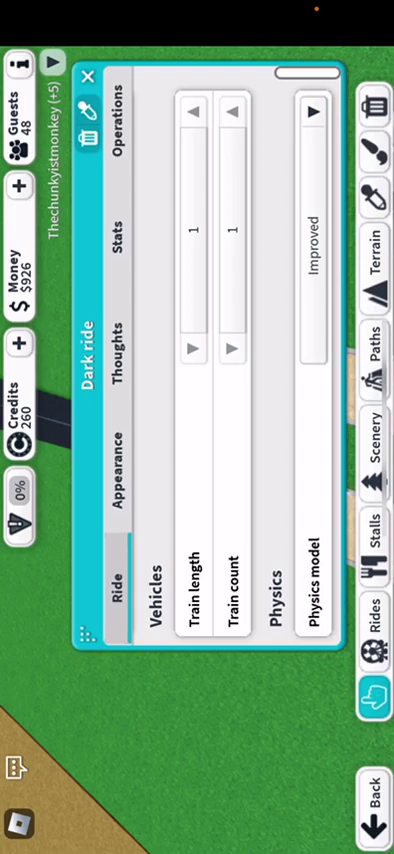
click(87, 76)
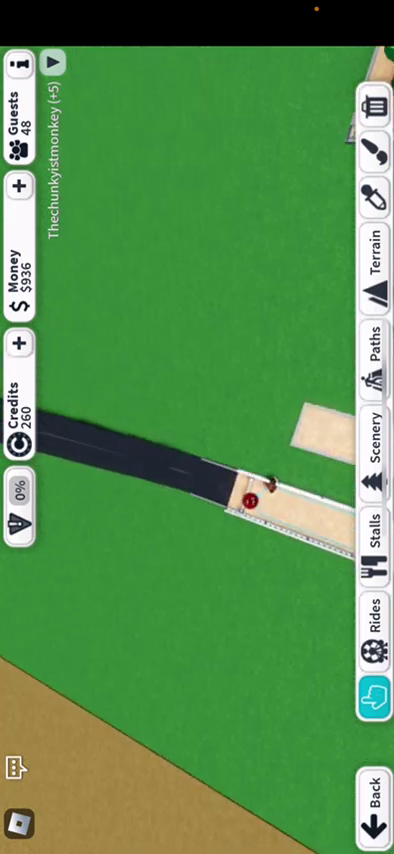
- Leave build mode and walk the avatar around the station onto the grass
click(375, 805)
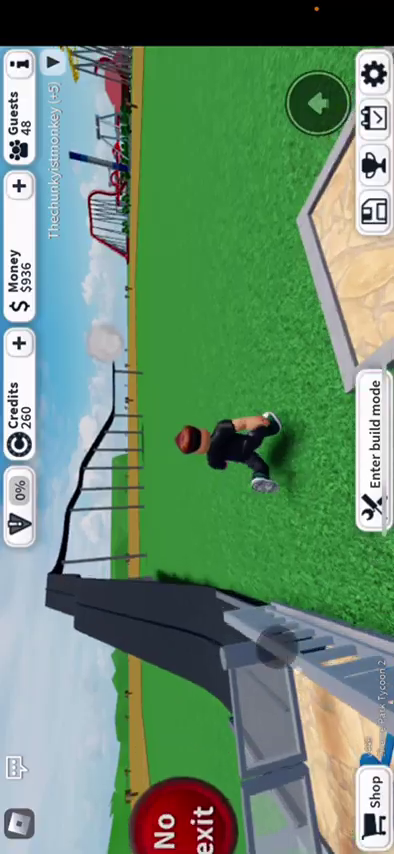
drag(297, 675, 305, 720)
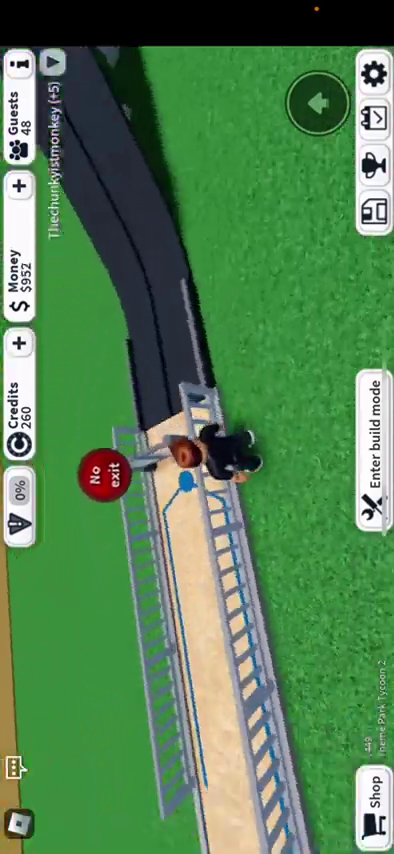
drag(219, 752, 257, 729)
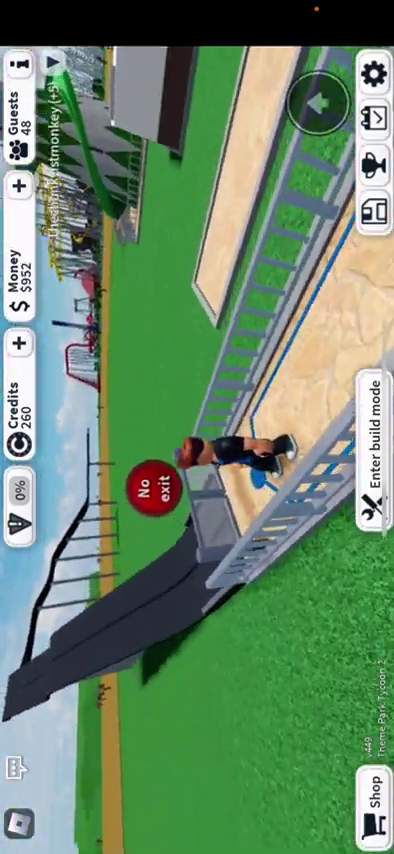
mouse_move(285, 740)
mouse_down()
mouse_move(244, 647)
mouse_move(211, 745)
mouse_move(215, 710)
mouse_move(181, 720)
mouse_move(188, 700)
mouse_move(221, 668)
mouse_move(206, 710)
mouse_move(190, 716)
mouse_move(185, 740)
mouse_move(100, 757)
mouse_move(88, 719)
mouse_move(76, 728)
mouse_move(84, 768)
mouse_move(57, 770)
mouse_up()
- Back in build mode, select the dark ride and edit its track from the end
click(372, 447)
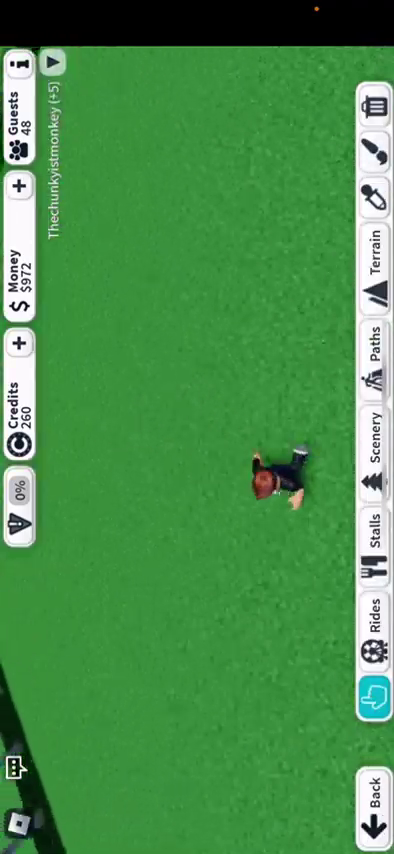
mouse_move(200, 430)
mouse_down()
mouse_move(230, 520)
mouse_move(250, 600)
mouse_move(200, 430)
mouse_up()
drag(200, 600, 200, 300)
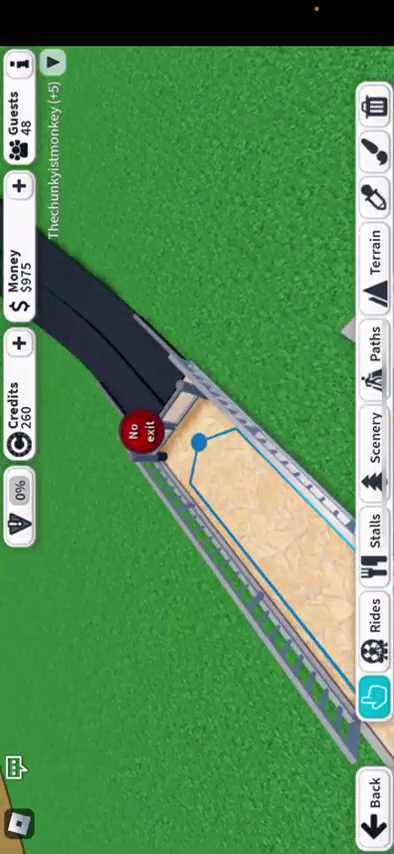
click(260, 520)
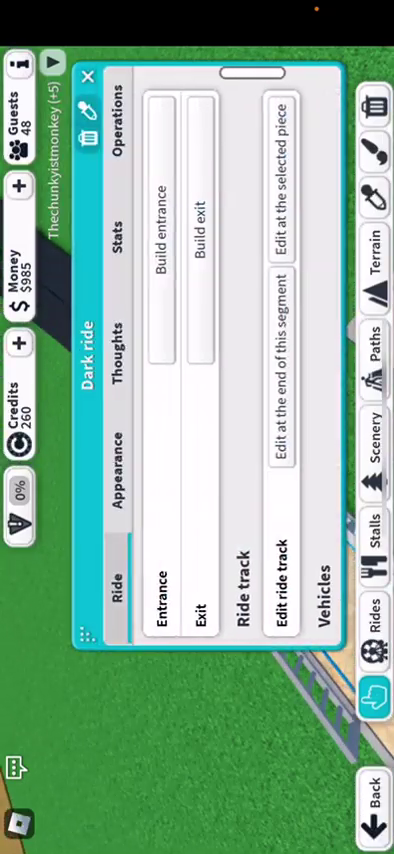
scroll(220, 400, down, 1)
scroll(220, 400, down, 3)
click(284, 365)
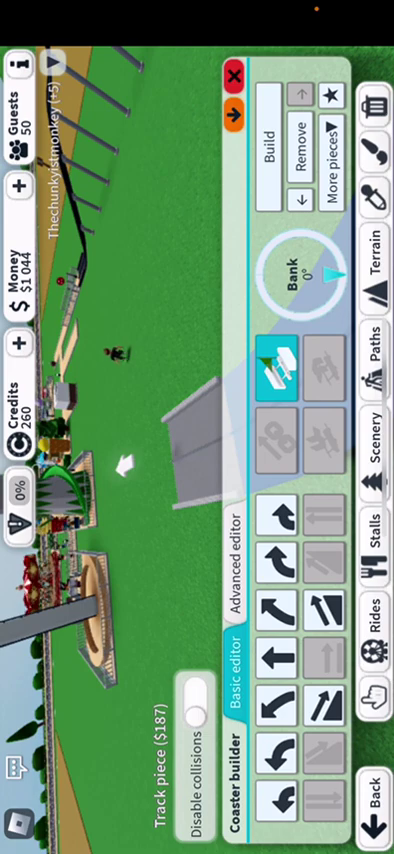
- Build two upward-curving track pieces onto the dark ride
click(278, 605)
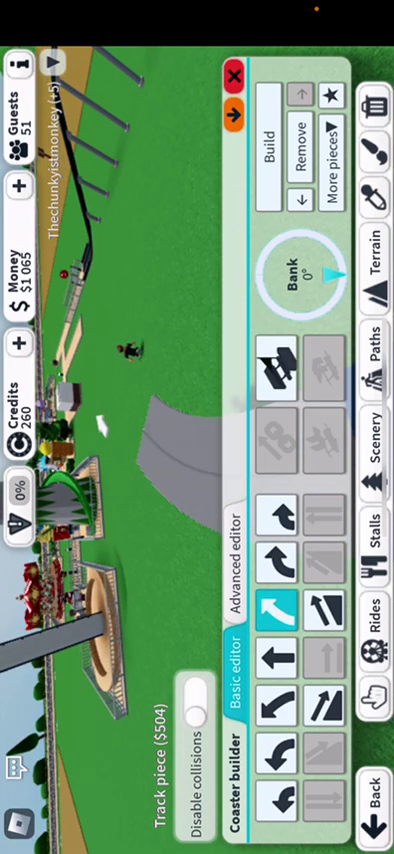
click(268, 152)
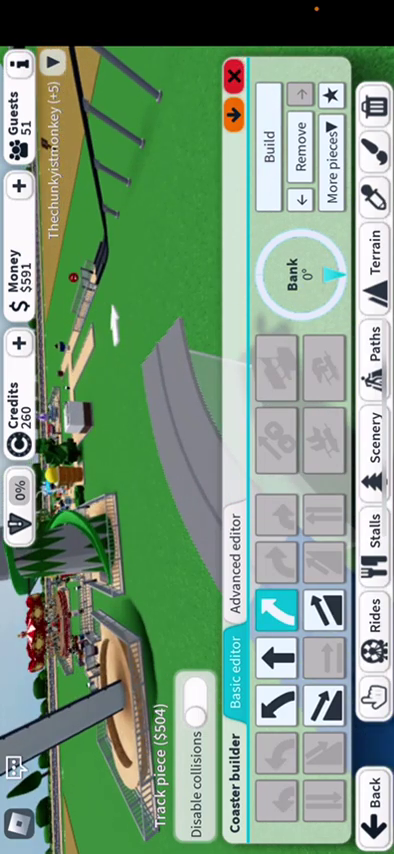
click(278, 656)
click(278, 605)
click(268, 152)
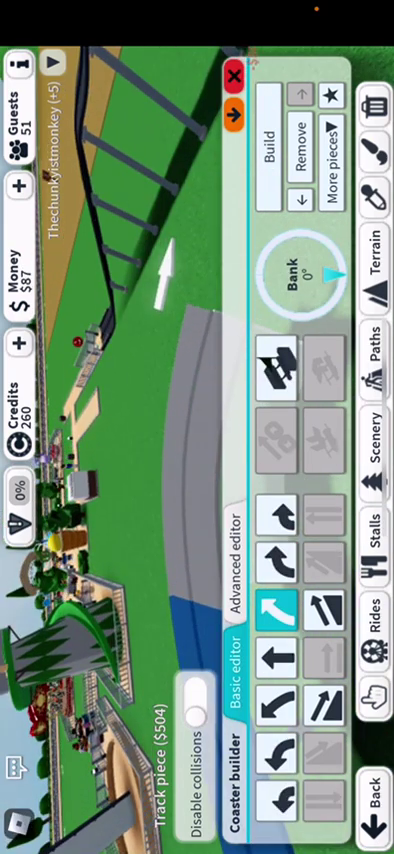
- Try the unaffordable $504 mirrored curve, then close the coaster builder and build mode
click(278, 708)
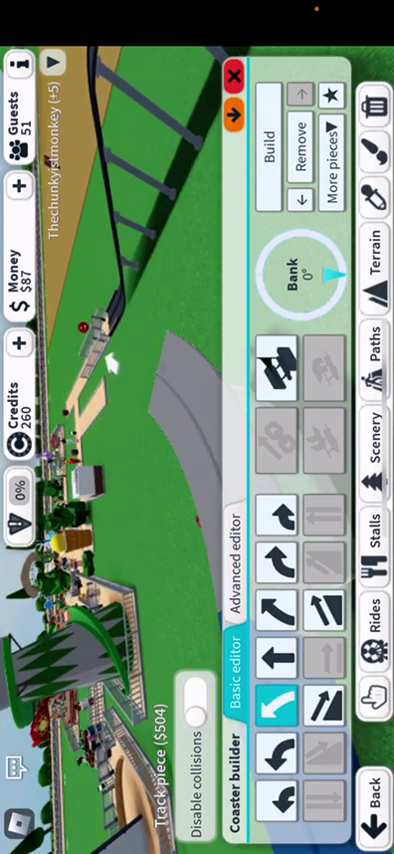
click(268, 152)
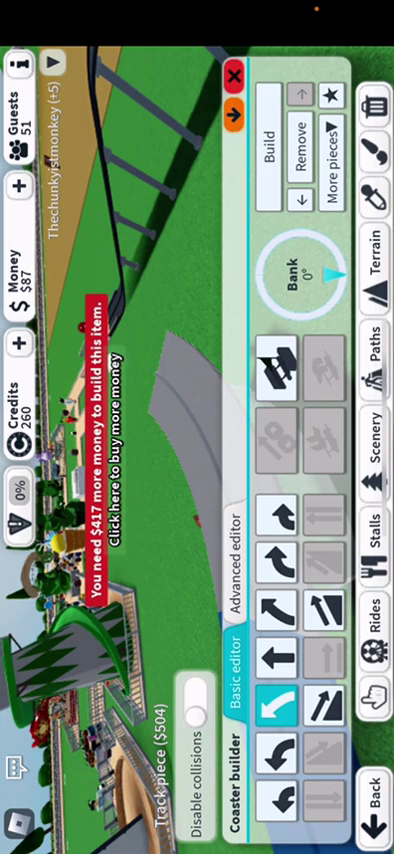
click(372, 692)
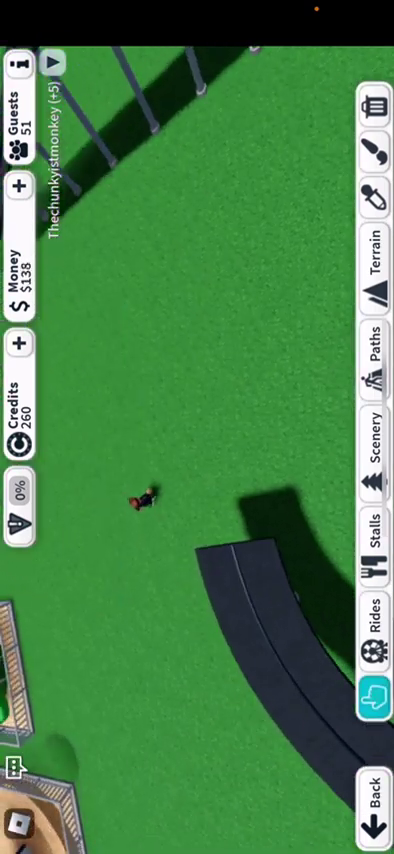
click(375, 800)
- Walk the avatar along the coaster back to the dark ride station
mouse_move(290, 780)
mouse_down()
mouse_move(315, 810)
mouse_move(335, 665)
mouse_up()
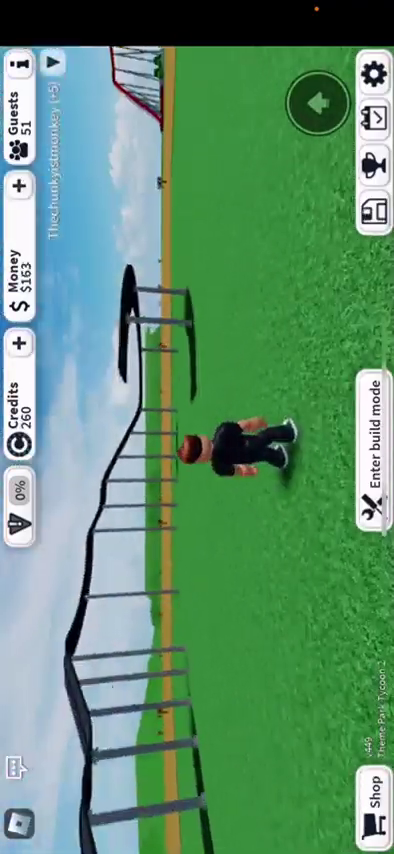
drag(335, 665, 240, 695)
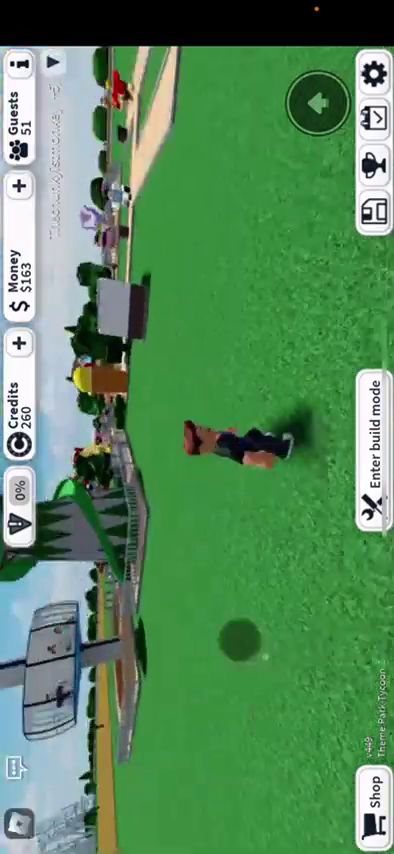
drag(238, 638, 172, 655)
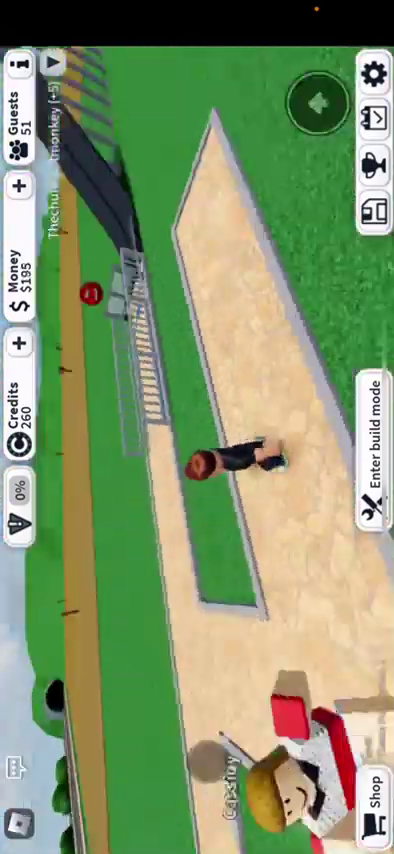
mouse_move(172, 655)
mouse_down()
mouse_move(178, 763)
mouse_move(141, 708)
mouse_move(176, 637)
mouse_up()
- Set the Dark ride's state to Testing and leave build mode
click(373, 450)
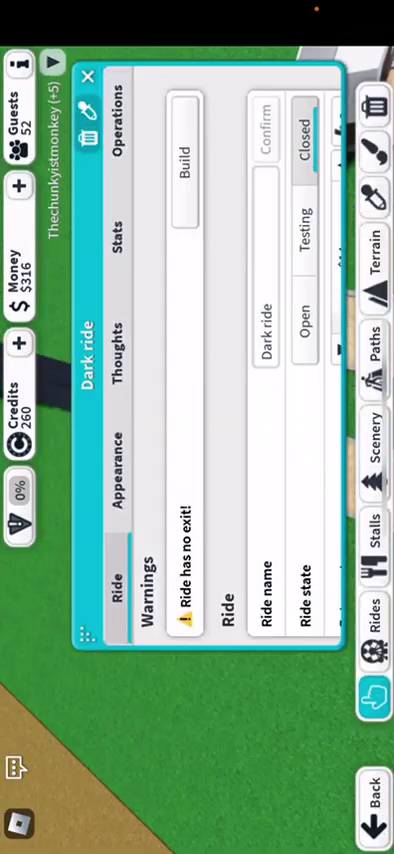
click(305, 228)
click(88, 76)
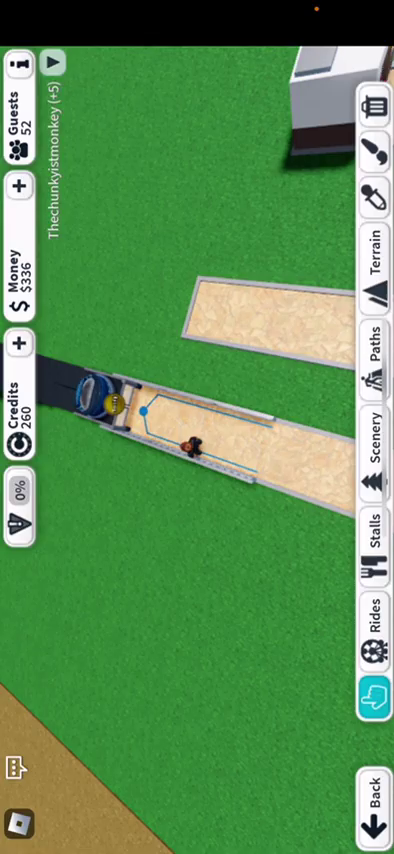
click(374, 800)
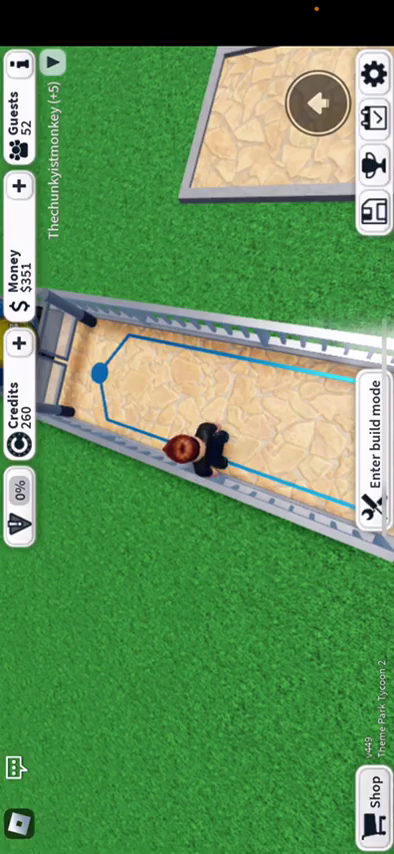
click(374, 800)
click(114, 118)
- Sit in the waiting ride car and ride with a third-person camera until it crashes
drag(247, 708, 300, 745)
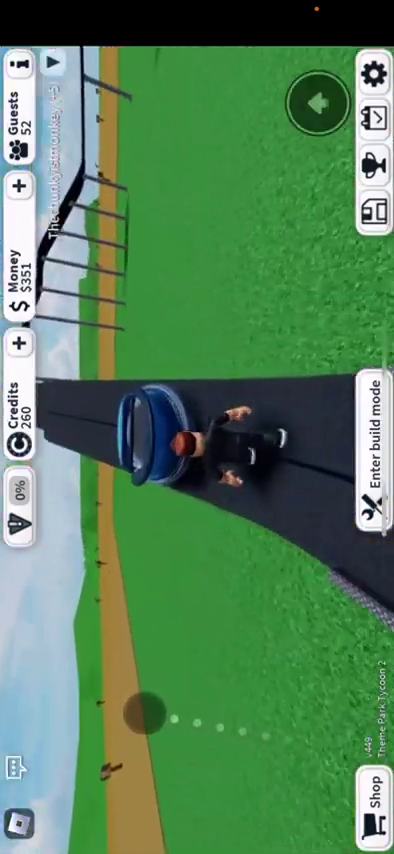
drag(187, 727, 105, 717)
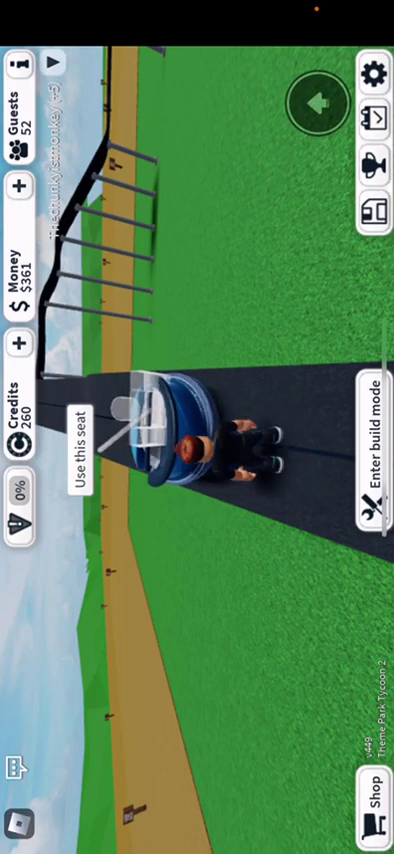
drag(166, 734, 141, 736)
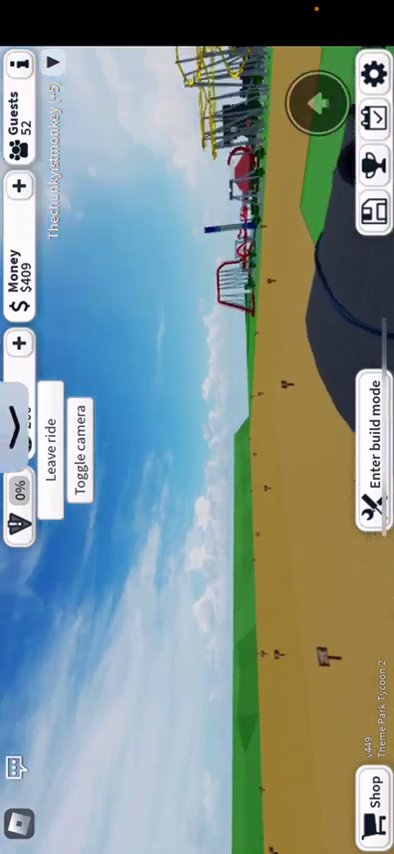
click(80, 445)
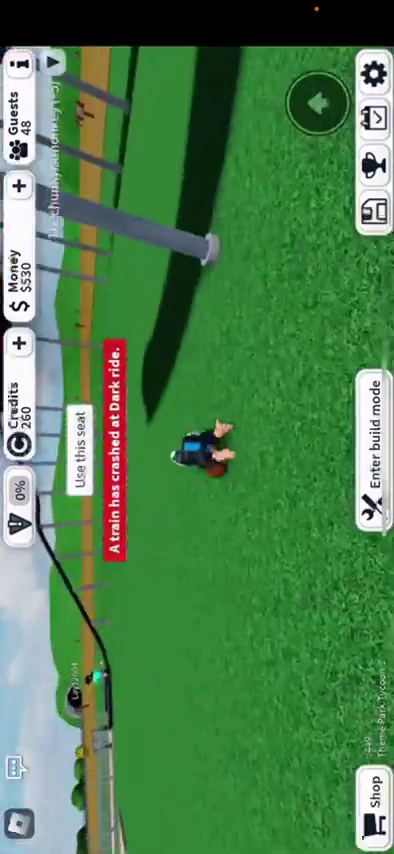
- Walk back to the dark ride station, check its no-exit warning, then leave build mode
drag(290, 755, 250, 700)
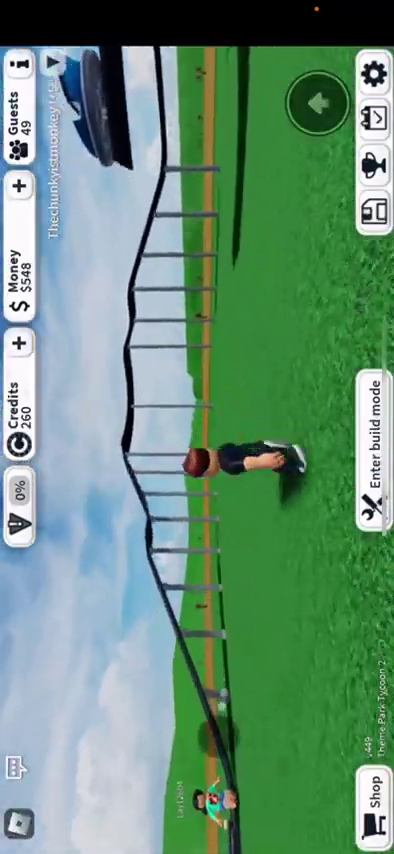
drag(300, 650, 300, 450)
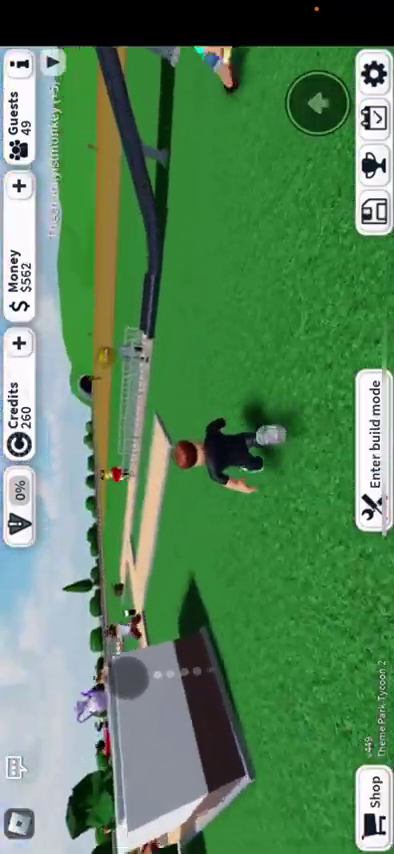
drag(165, 675, 160, 680)
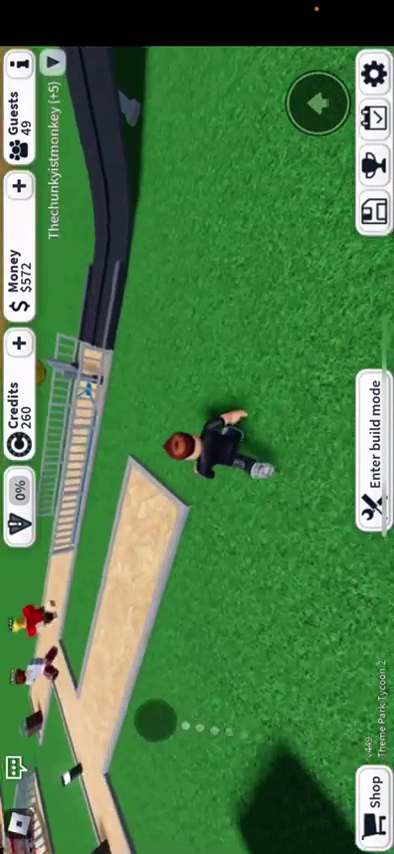
drag(200, 600, 300, 600)
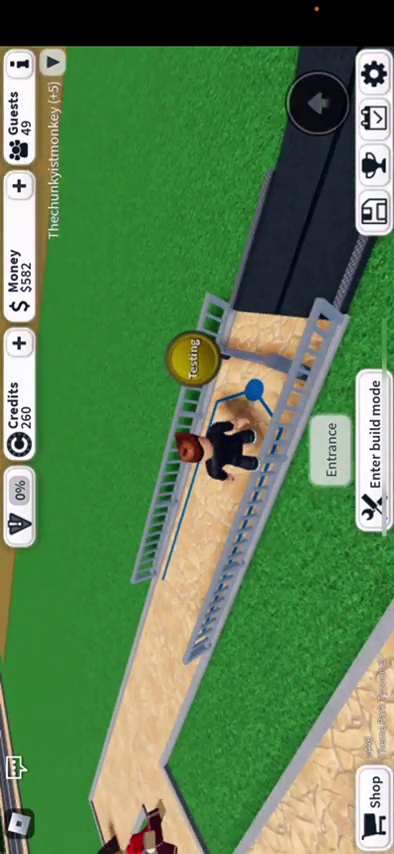
click(194, 357)
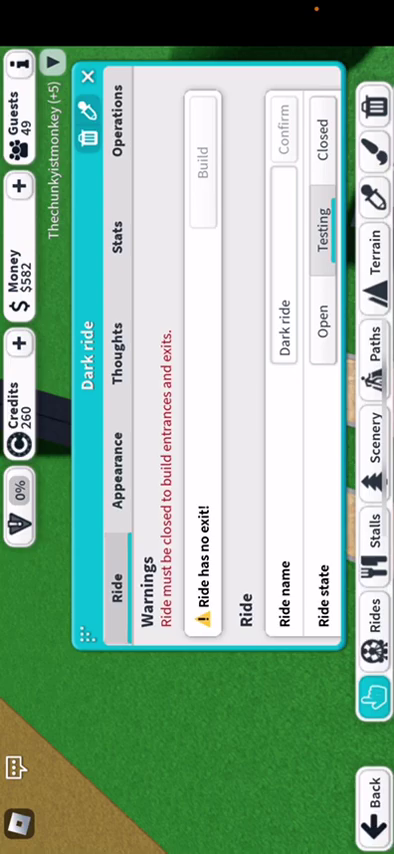
click(87, 77)
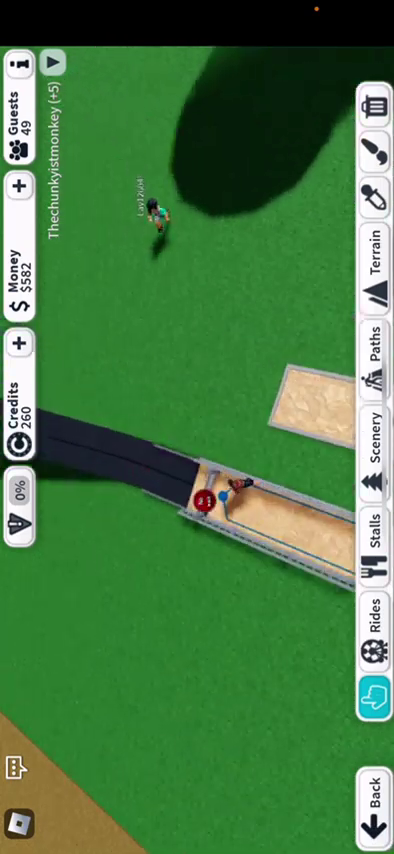
click(375, 805)
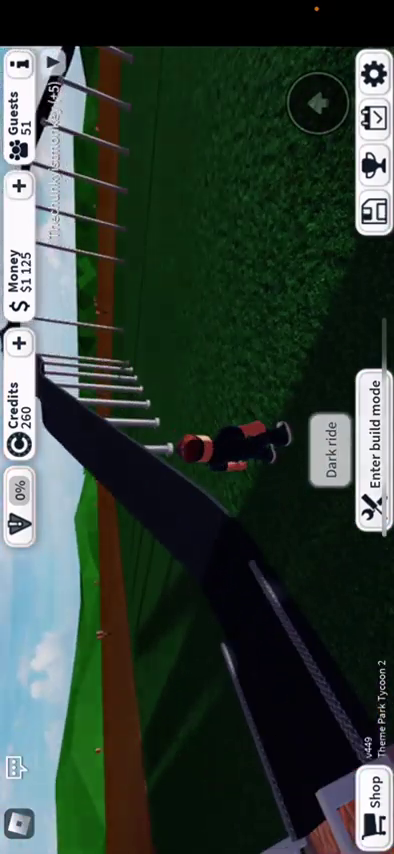
- Edit the dark ride track from its end and build a cheaper straight piece
click(331, 450)
scroll(210, 350, down, 5)
scroll(210, 350, down, 4)
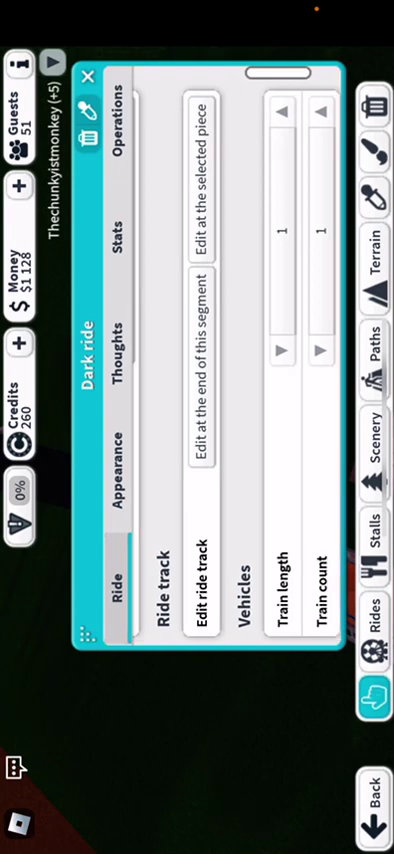
click(213, 345)
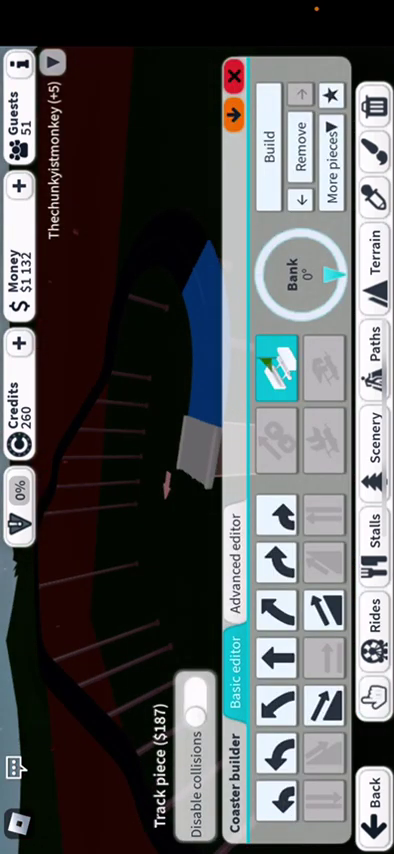
click(325, 700)
click(270, 150)
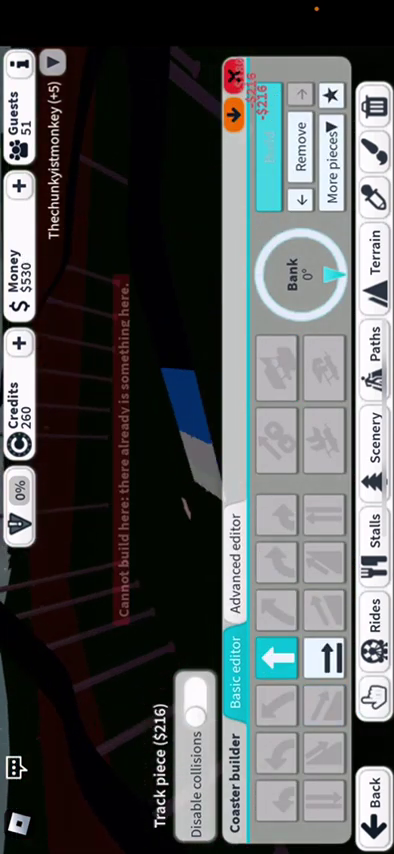
click(270, 150)
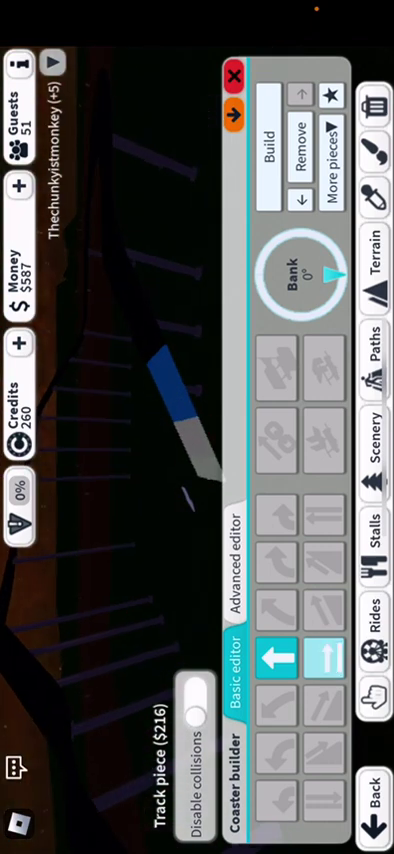
click(322, 655)
click(270, 150)
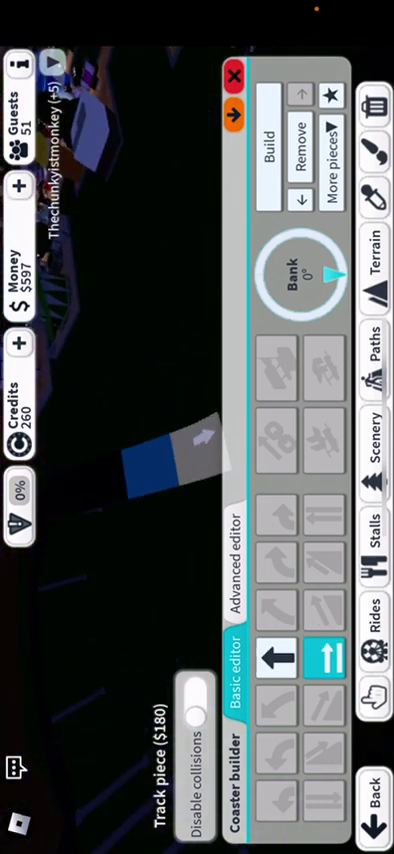
- Build a cheaper turn piece, fail on the unaffordable slope, and close the coaster builder
click(278, 655)
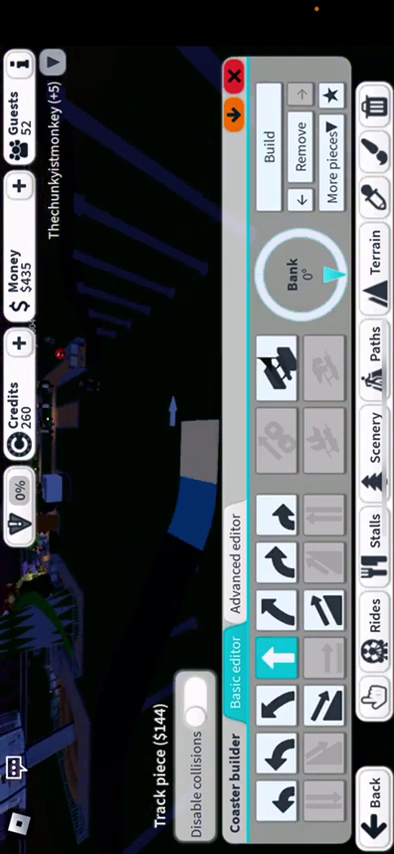
click(278, 752)
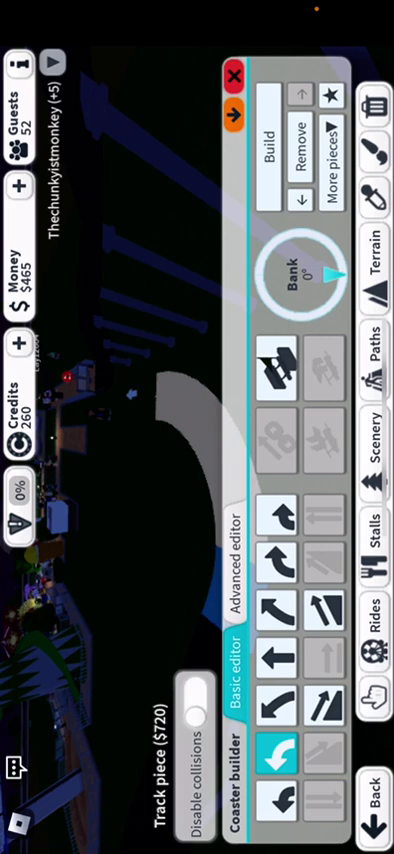
click(278, 800)
click(270, 150)
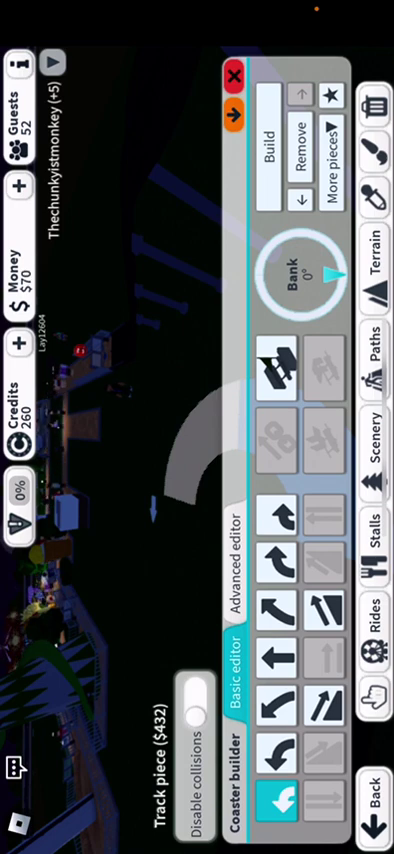
click(322, 612)
click(270, 150)
click(234, 76)
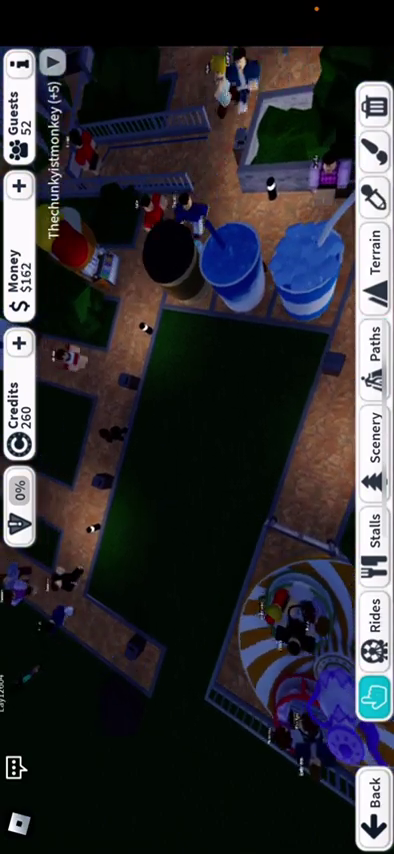
click(374, 352)
- Place a $15 cobblestone path tile beside the spinning ride's fence
click(300, 795)
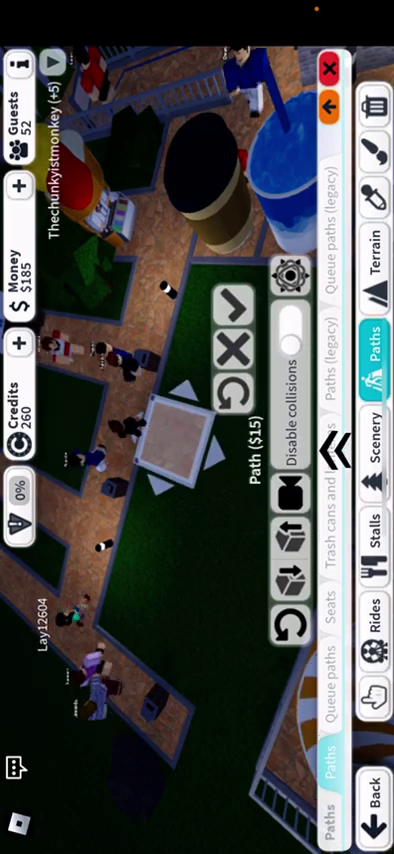
click(235, 305)
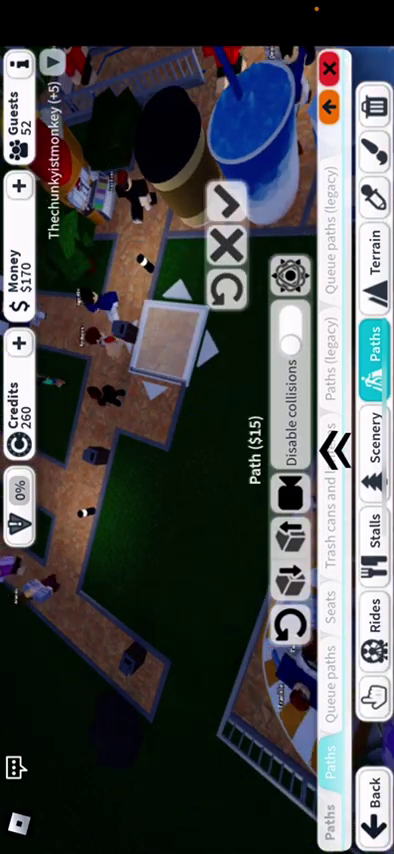
click(225, 244)
click(300, 420)
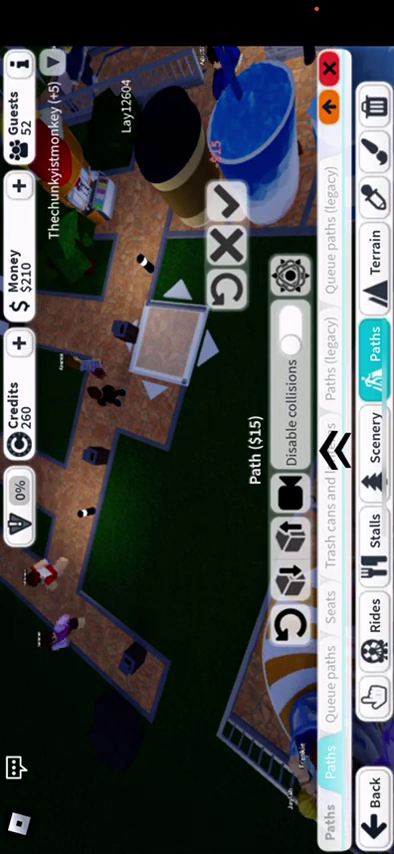
drag(175, 345, 185, 270)
click(335, 450)
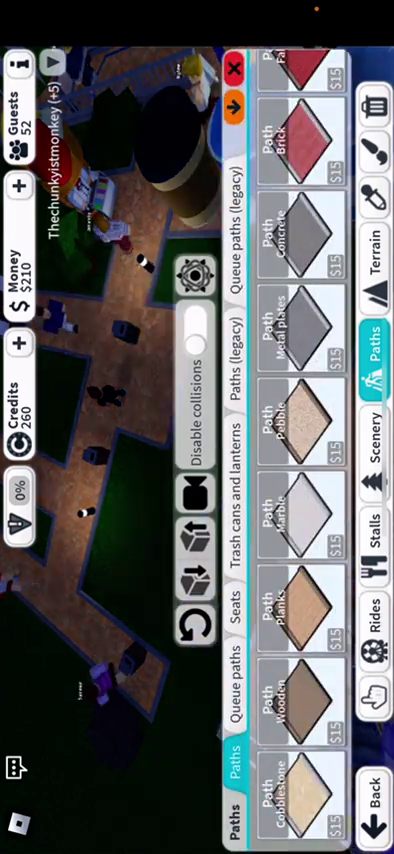
drag(60, 200, 70, 280)
click(373, 693)
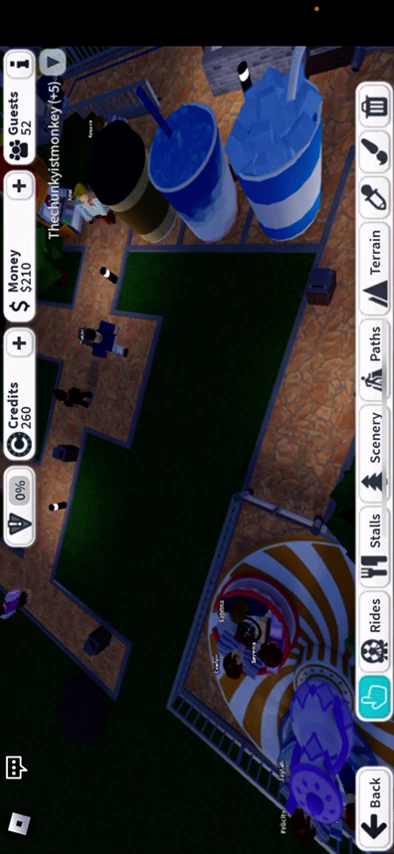
- Lay more cobblestone tiles along the spinning ride's fence toward the striped tent
click(373, 345)
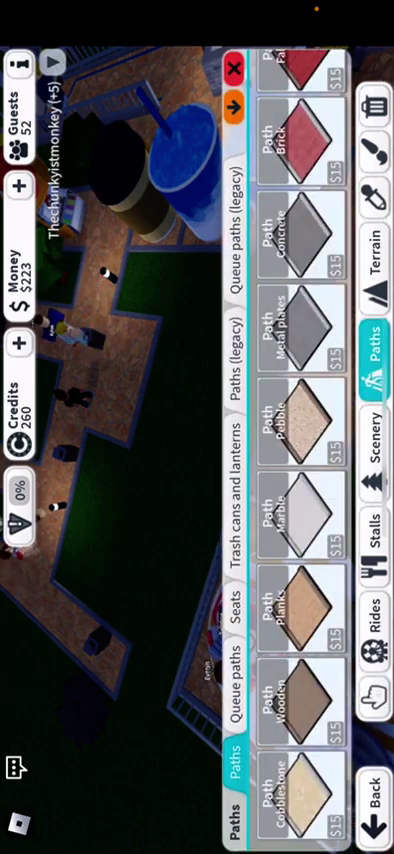
click(295, 510)
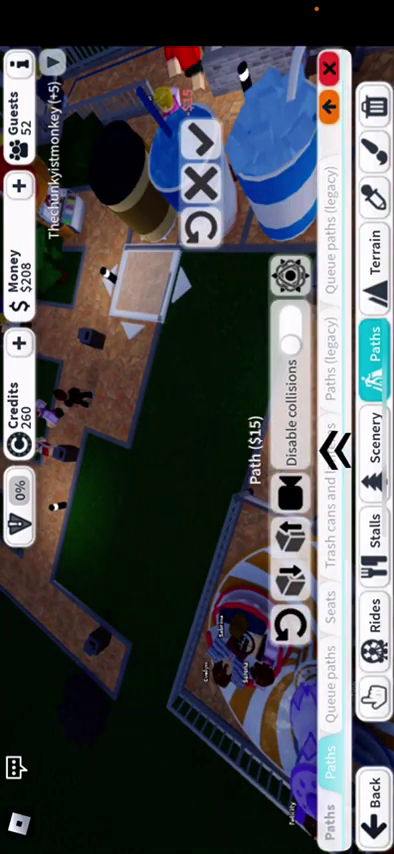
mouse_move(145, 288)
mouse_down()
mouse_move(200, 295)
mouse_move(165, 420)
mouse_move(205, 290)
mouse_move(185, 360)
mouse_up()
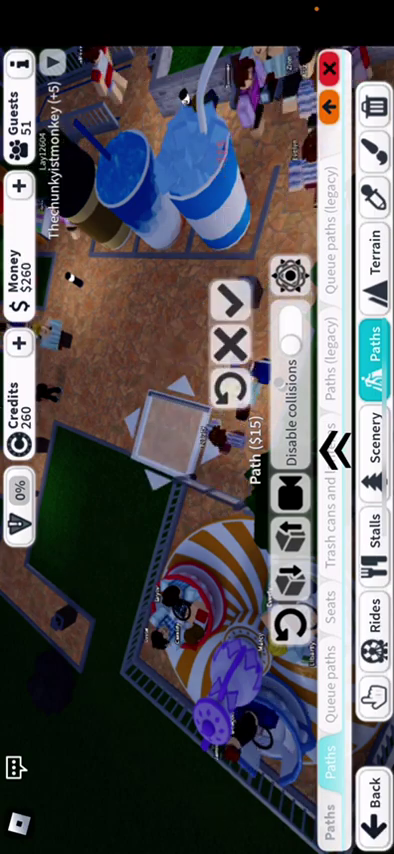
mouse_move(190, 365)
mouse_down()
mouse_move(225, 445)
mouse_move(235, 415)
mouse_up()
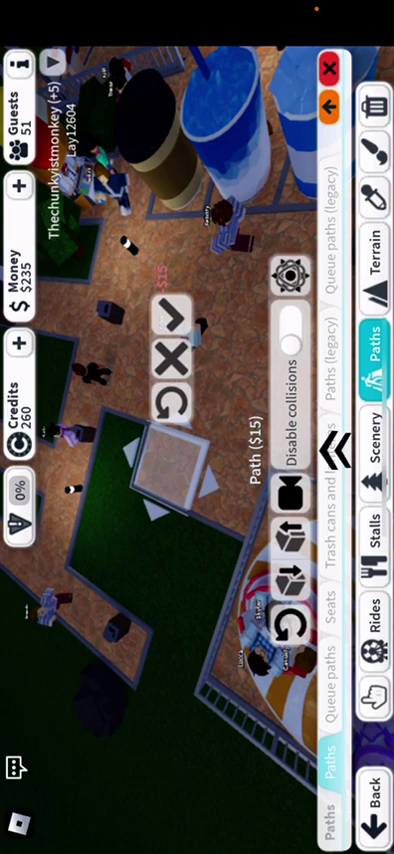
drag(200, 380, 195, 300)
click(180, 415)
drag(200, 360, 130, 260)
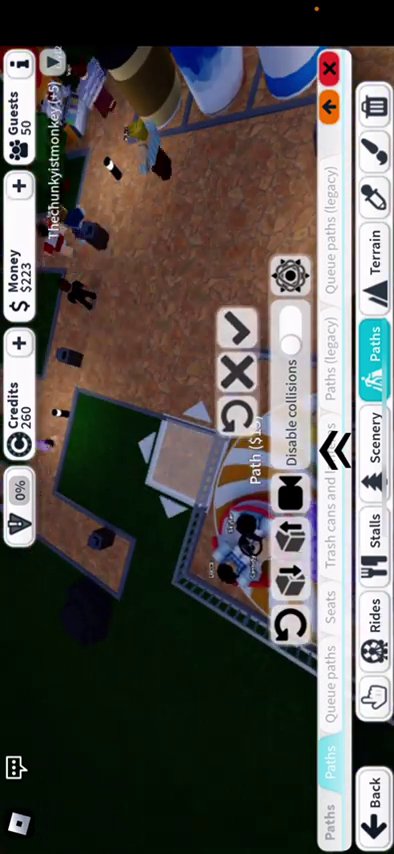
mouse_move(180, 460)
mouse_down()
mouse_move(135, 430)
mouse_move(112, 430)
mouse_move(90, 420)
mouse_move(73, 472)
mouse_move(120, 500)
mouse_move(210, 500)
mouse_move(170, 300)
mouse_move(170, 525)
mouse_move(145, 580)
mouse_up()
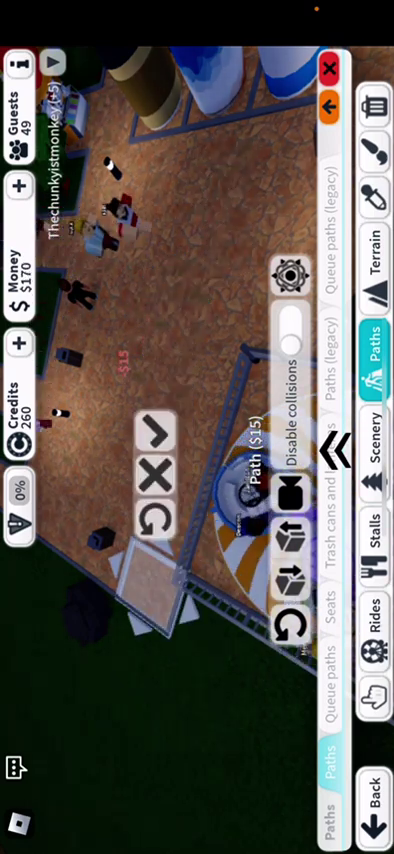
click(335, 452)
- Place a $30 Light from Trash cans and lanterns at the path edge
click(155, 478)
click(375, 345)
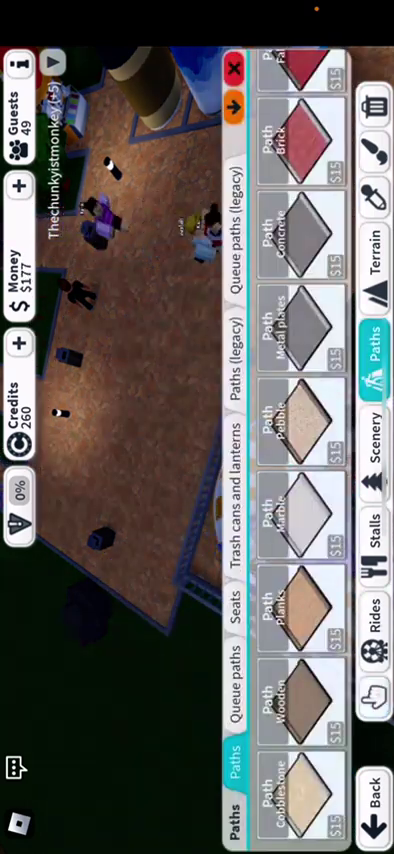
click(243, 500)
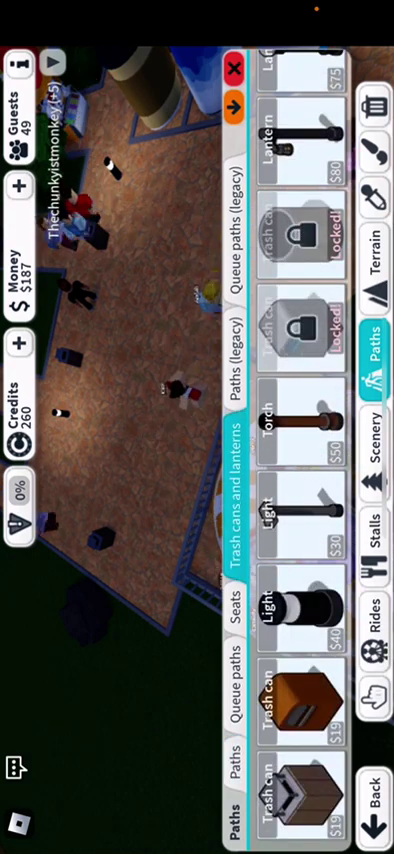
click(300, 520)
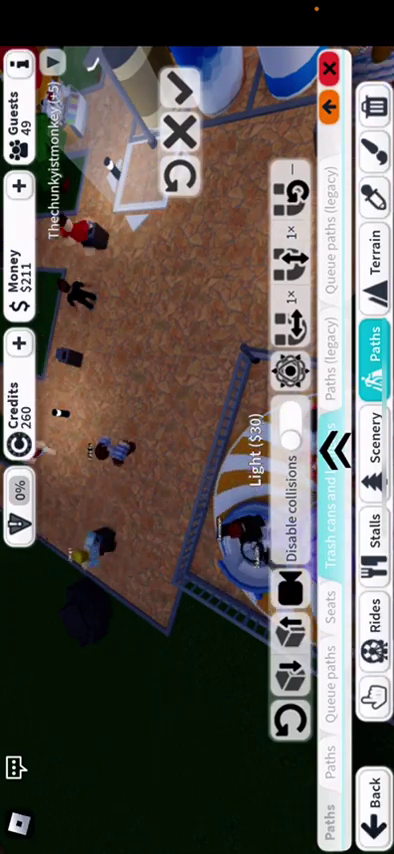
click(180, 95)
- Position more $30 lights along the path where it meets the grass
click(100, 620)
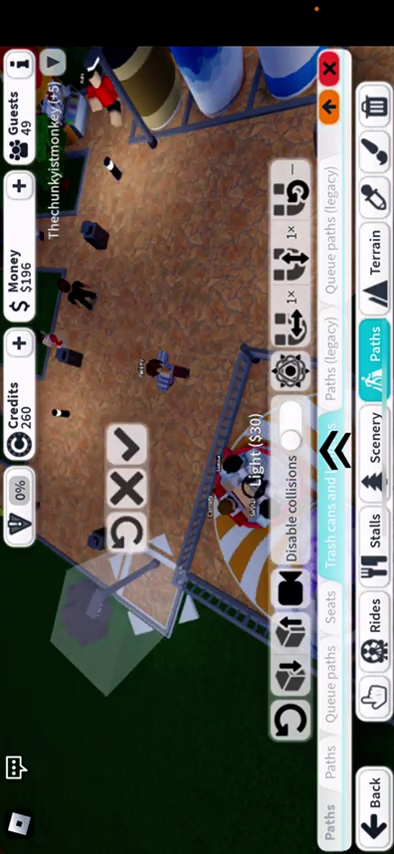
click(128, 440)
drag(150, 300, 150, 380)
click(190, 345)
mouse_move(190, 345)
mouse_down()
mouse_move(80, 420)
mouse_move(50, 540)
mouse_up()
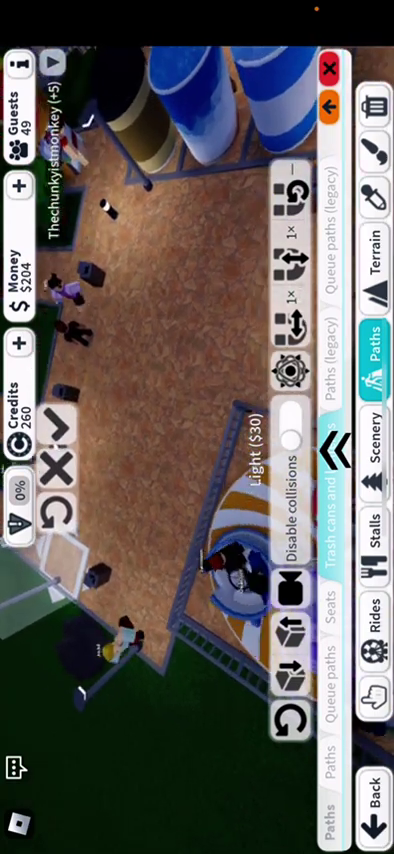
drag(110, 400, 180, 370)
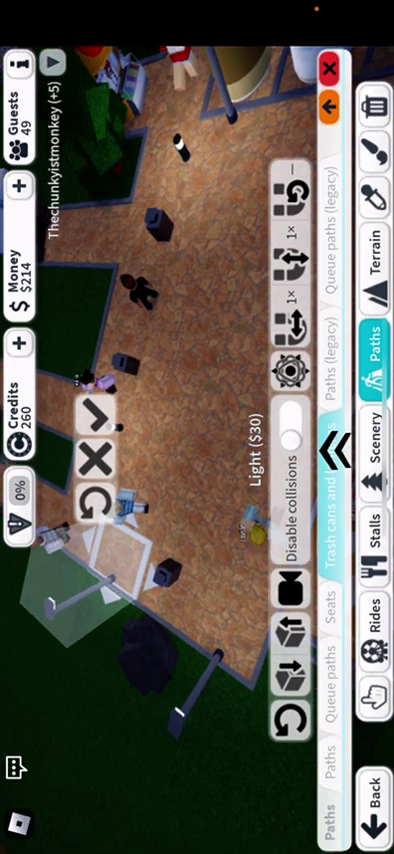
mouse_move(100, 580)
mouse_down()
mouse_move(152, 362)
mouse_move(165, 330)
mouse_up()
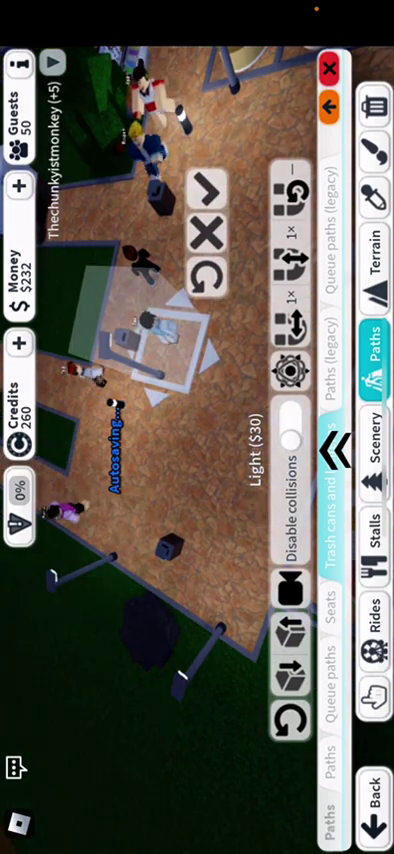
click(335, 452)
click(237, 355)
click(237, 765)
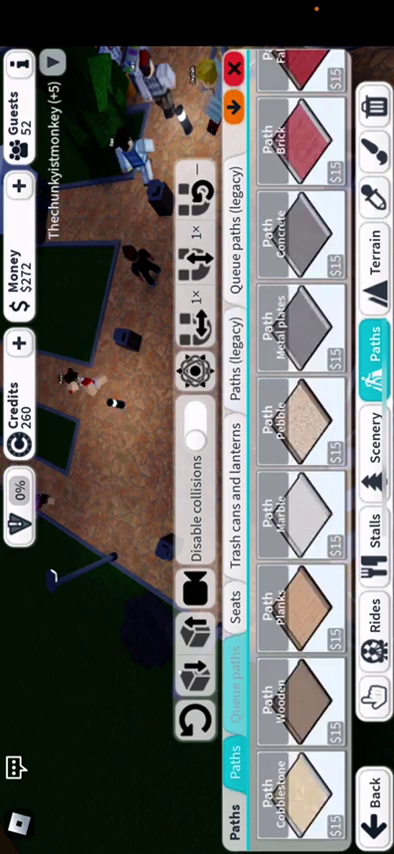
- Choose a table from Seats, switching from the $50 table to the $40 one
click(237, 603)
click(300, 605)
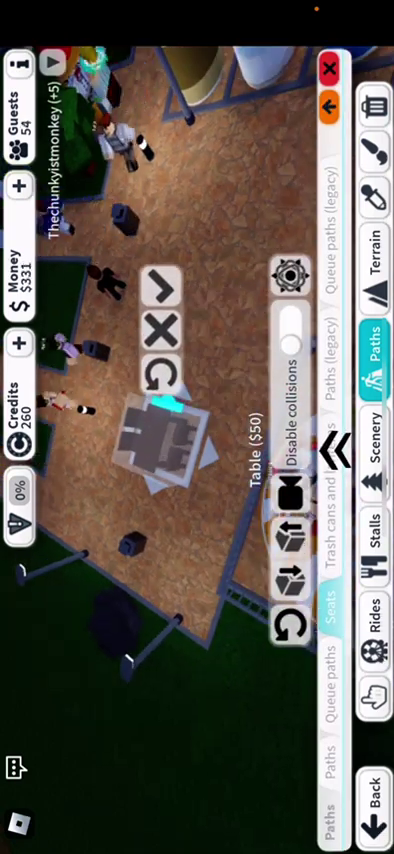
drag(165, 435, 112, 415)
click(335, 452)
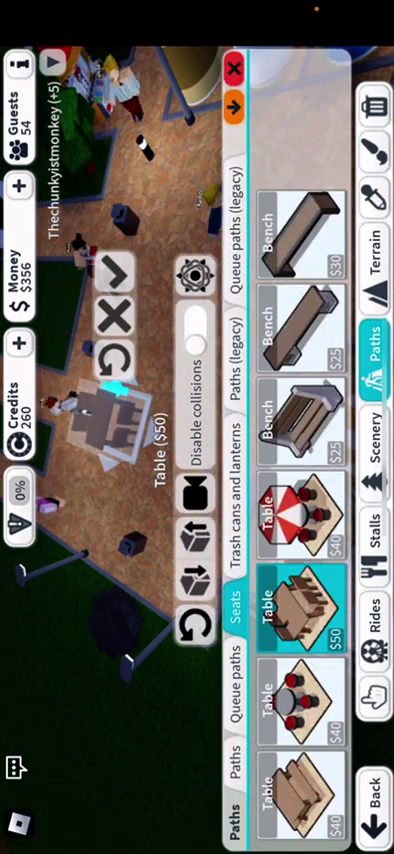
click(300, 515)
mouse_move(165, 435)
mouse_down()
mouse_move(112, 415)
mouse_move(135, 480)
mouse_move(112, 415)
mouse_move(170, 440)
mouse_move(100, 480)
mouse_move(190, 500)
mouse_move(209, 381)
mouse_move(190, 333)
mouse_move(270, 75)
mouse_up()
- Try placing the $40 table on occupied path, then open the path's appearance settings
click(335, 452)
click(300, 520)
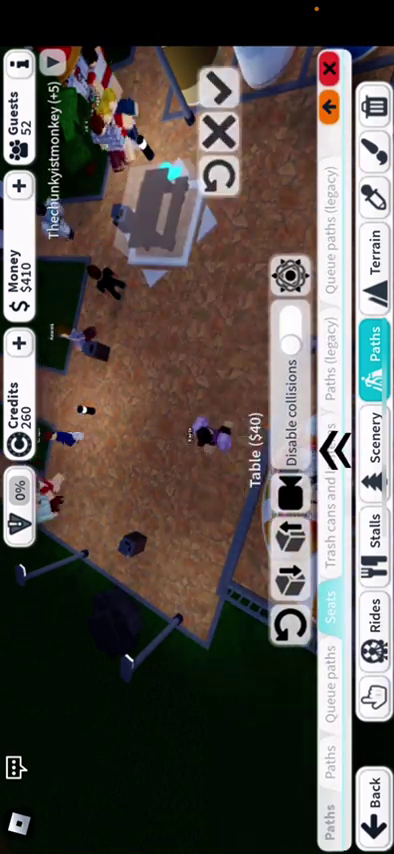
click(220, 90)
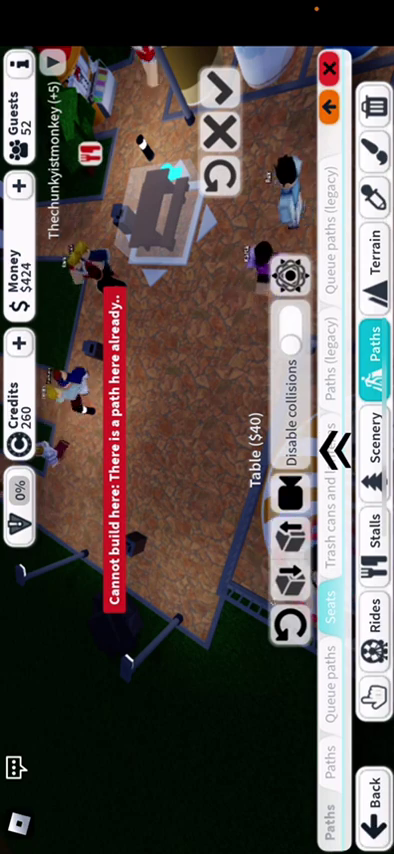
mouse_move(165, 215)
mouse_down()
mouse_move(185, 365)
mouse_move(225, 205)
mouse_up()
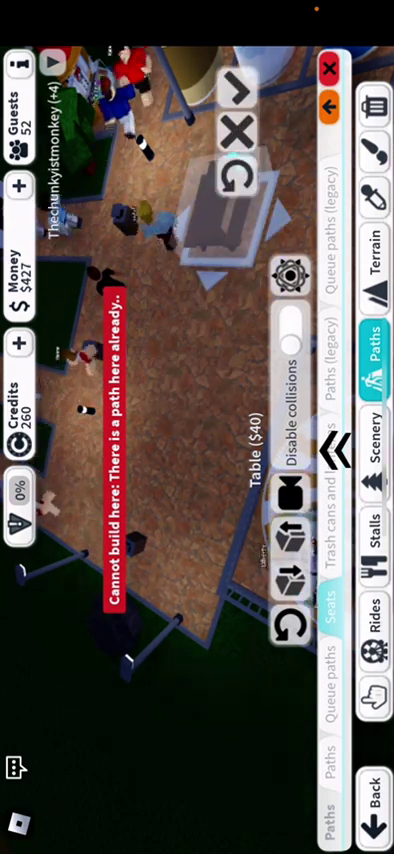
mouse_move(225, 205)
mouse_down()
mouse_move(228, 340)
mouse_move(200, 360)
mouse_move(165, 645)
mouse_move(152, 267)
mouse_move(183, 360)
mouse_up()
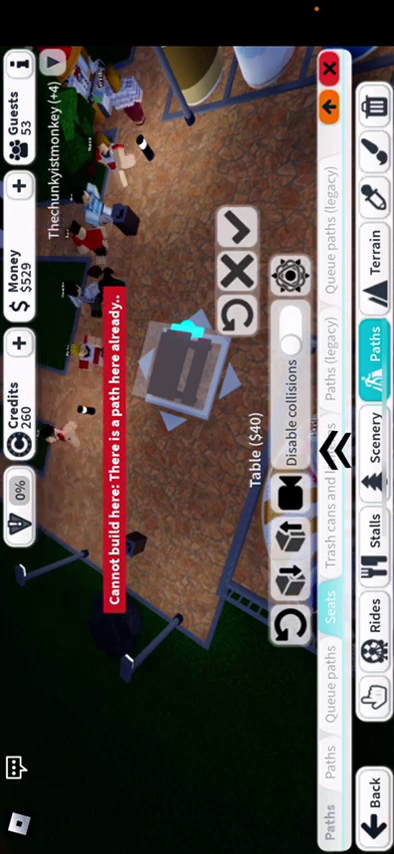
click(335, 452)
click(373, 697)
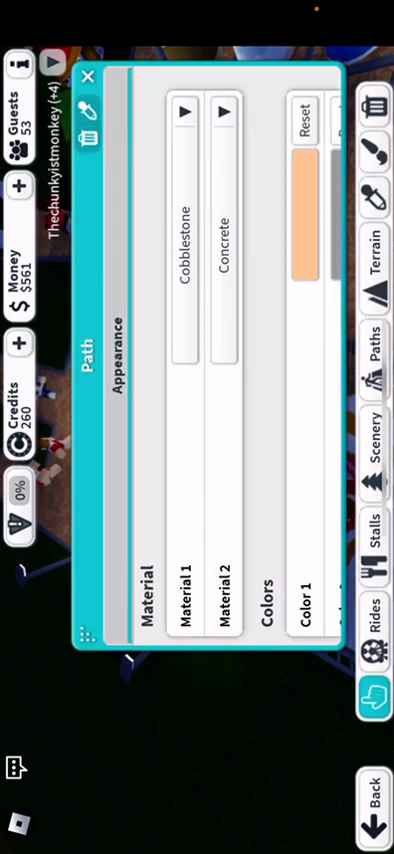
- Close the path settings and pick the $40 table from the Seats catalogue
click(87, 76)
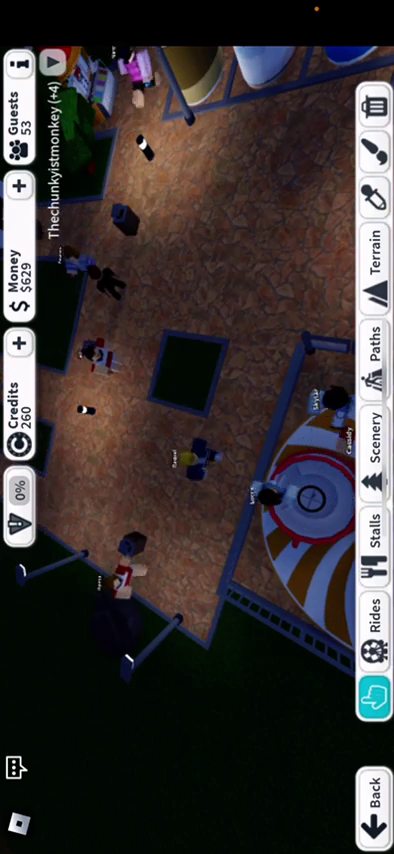
click(373, 355)
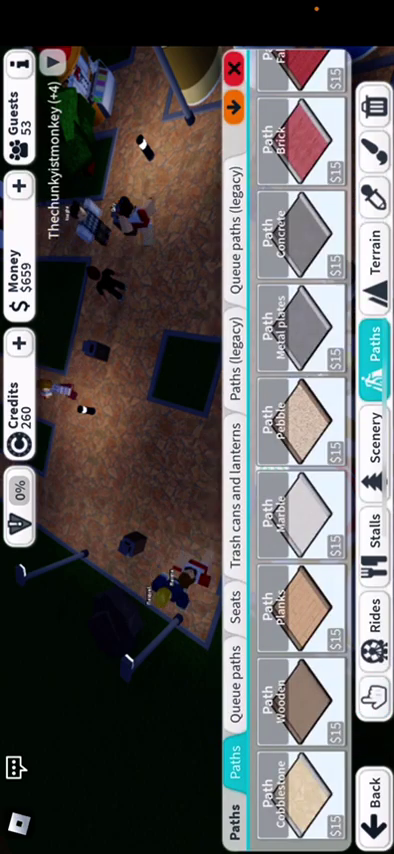
click(237, 607)
click(290, 800)
- Place a $40 table up the path
click(185, 365)
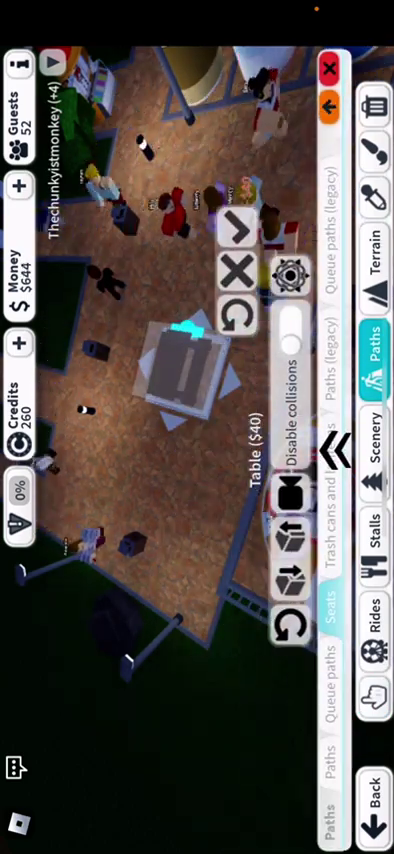
click(335, 452)
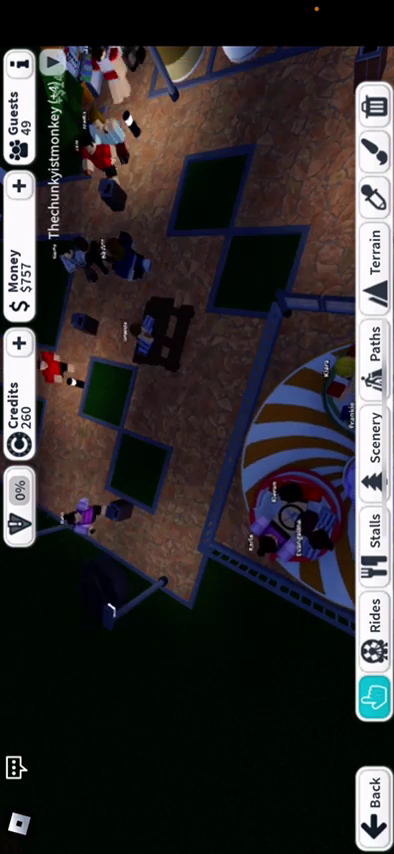
click(375, 345)
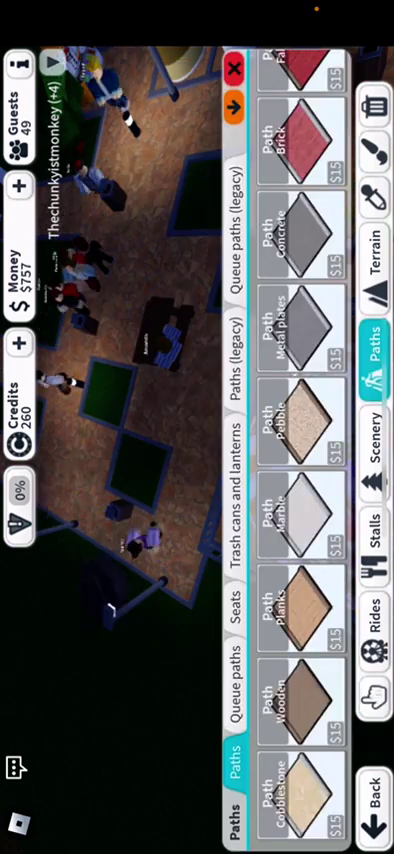
click(240, 607)
click(295, 795)
drag(255, 450, 255, 250)
click(237, 128)
click(373, 697)
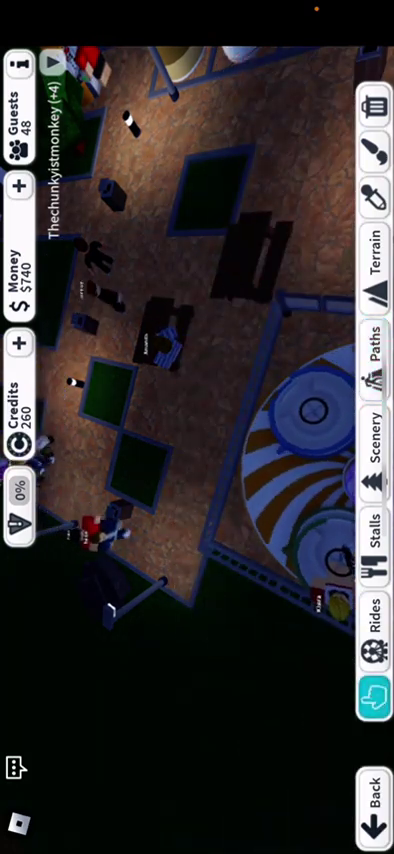
- Place another $40 picnic table on the plaza
click(373, 355)
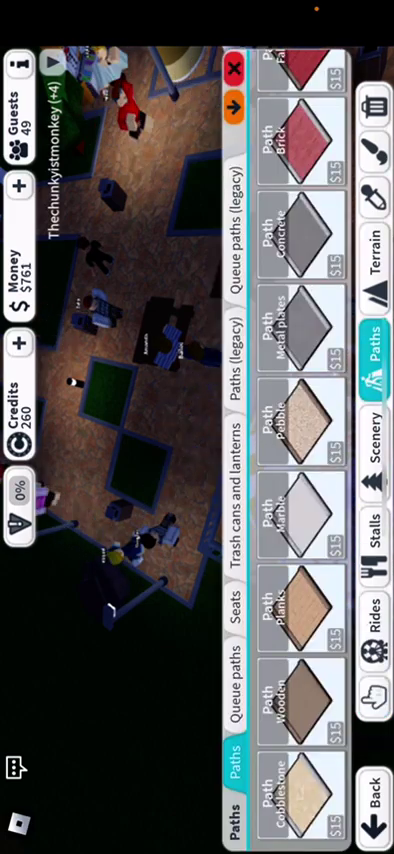
click(236, 608)
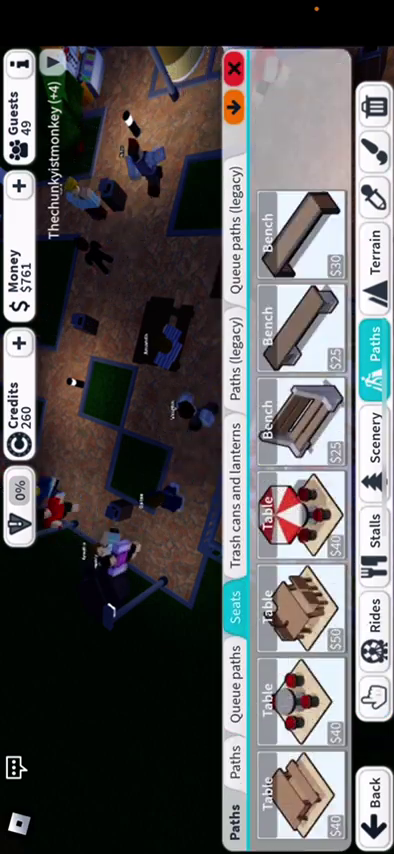
click(300, 795)
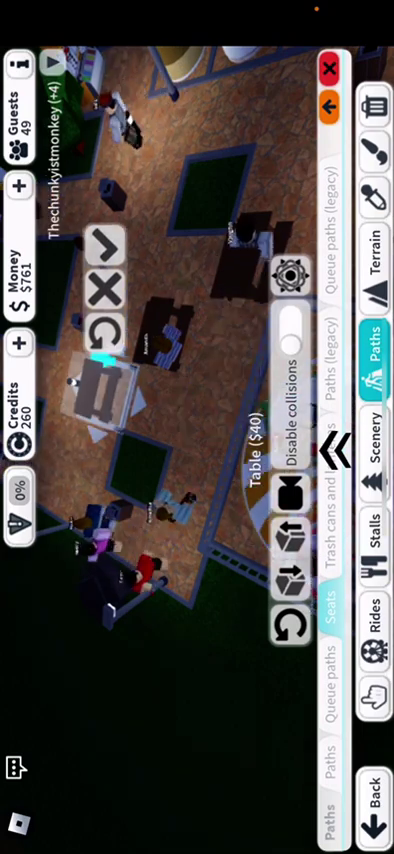
click(105, 243)
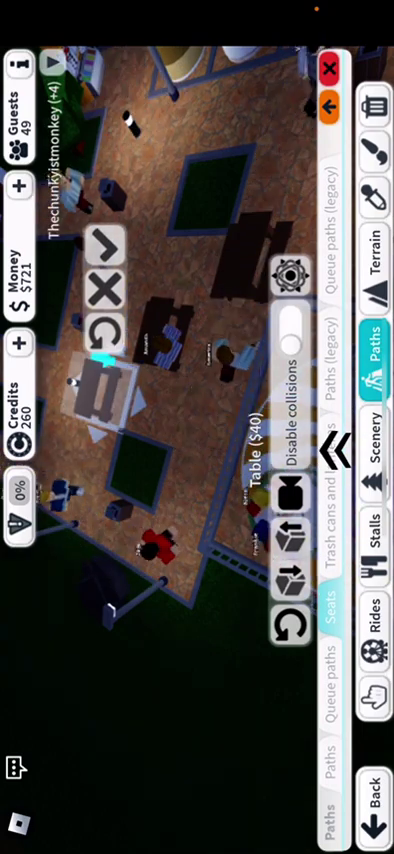
drag(100, 385, 185, 180)
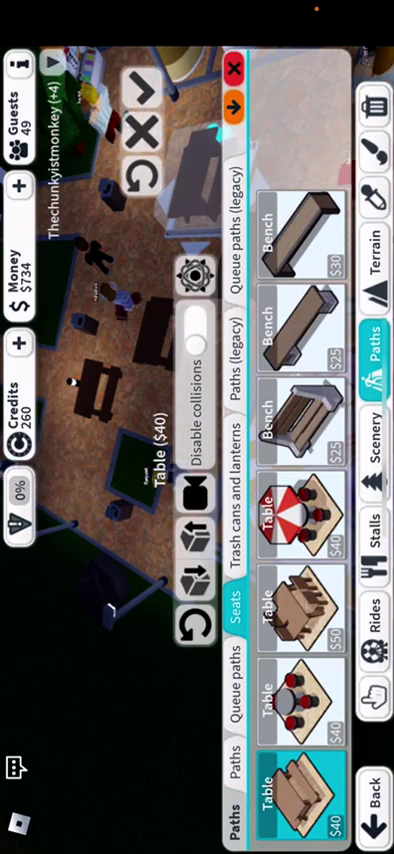
- Try a $25 bench, refused as occupied, then stop placing seats
click(300, 420)
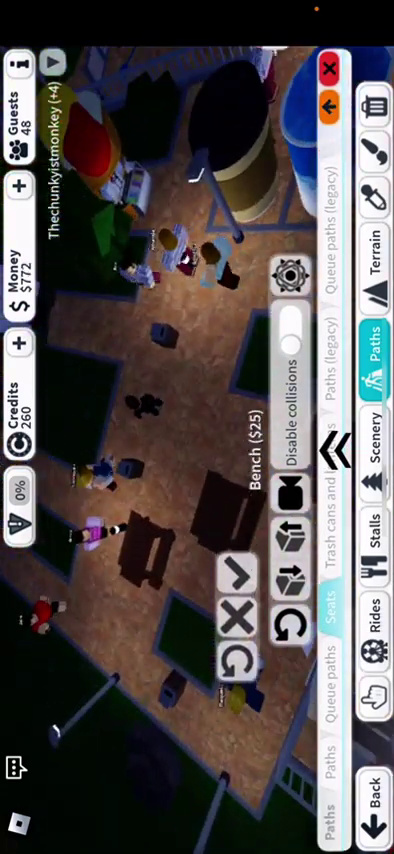
drag(200, 500, 210, 170)
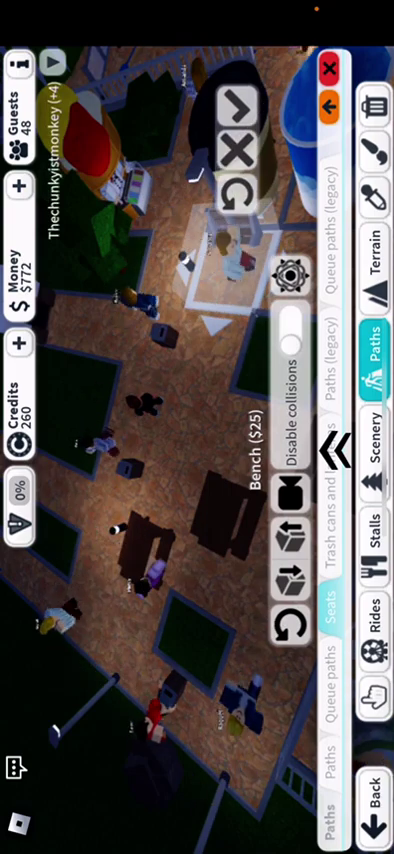
click(237, 105)
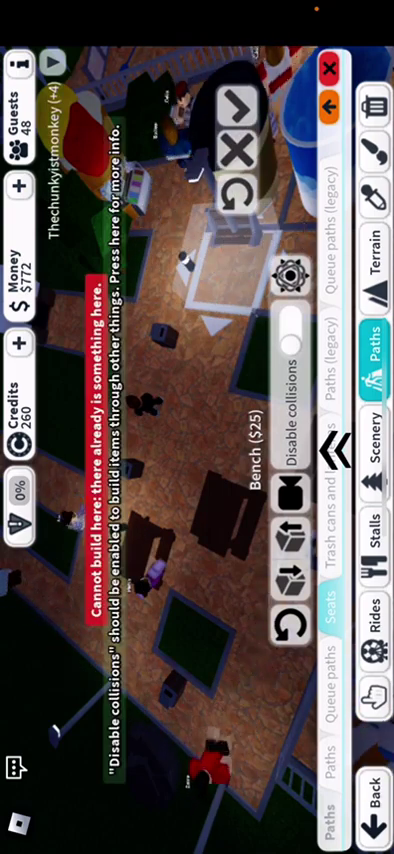
click(335, 450)
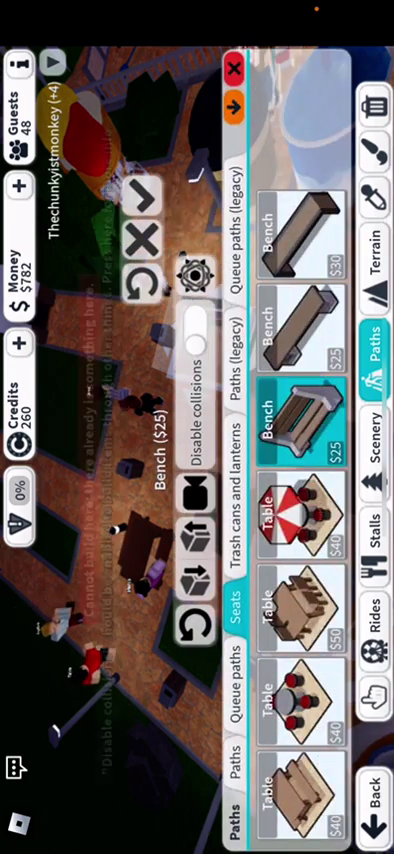
click(373, 695)
drag(250, 450, 170, 400)
drag(200, 400, 200, 500)
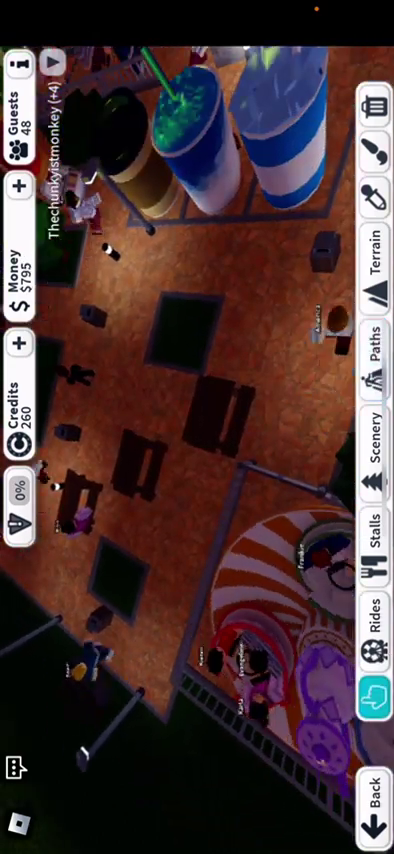
- Check the properties of the picnic table and the plaza path
click(373, 345)
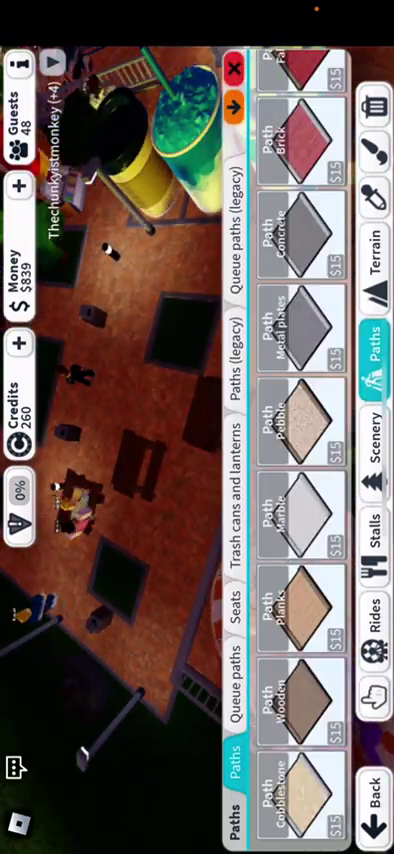
click(373, 695)
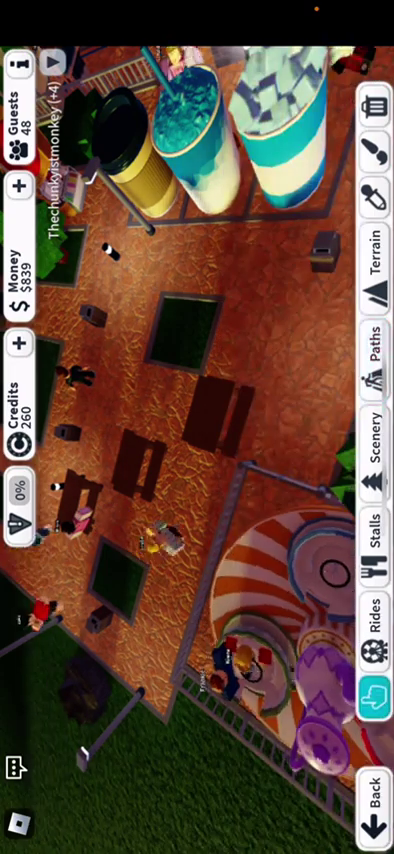
click(218, 410)
click(88, 77)
click(250, 330)
click(88, 77)
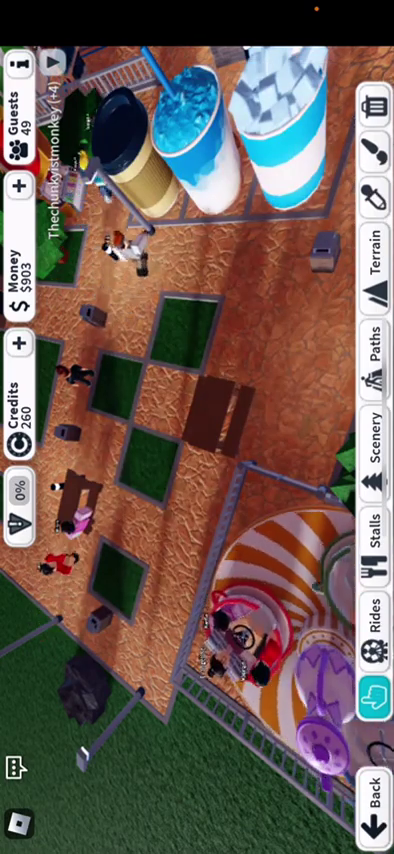
- Lay a Cobblestone path tile over a plaza grass square
click(375, 350)
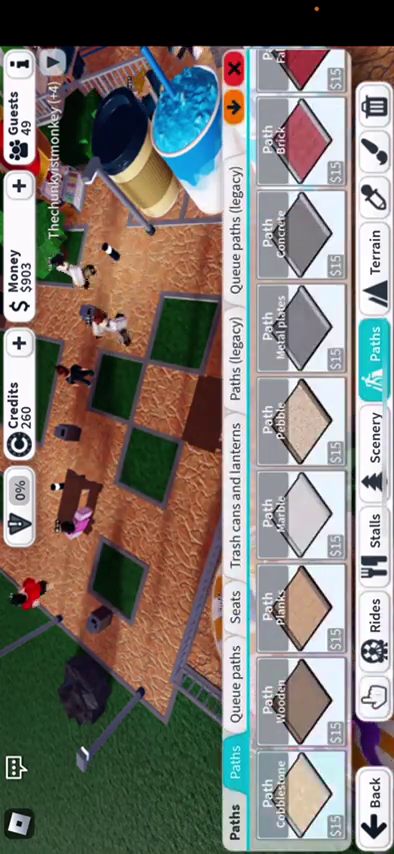
click(300, 420)
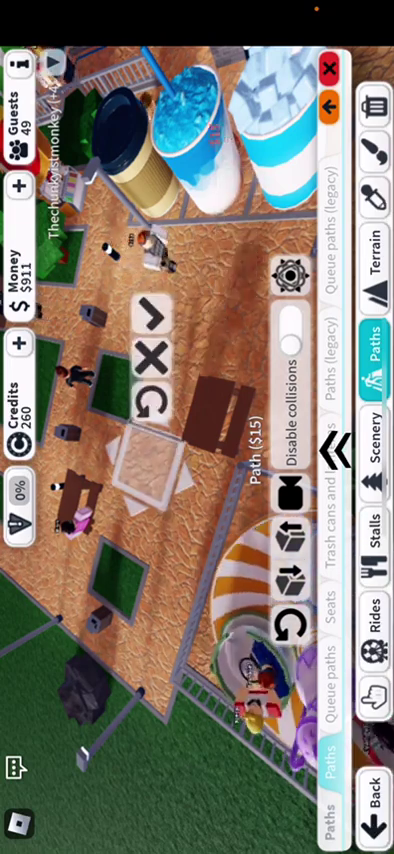
drag(148, 455, 118, 570)
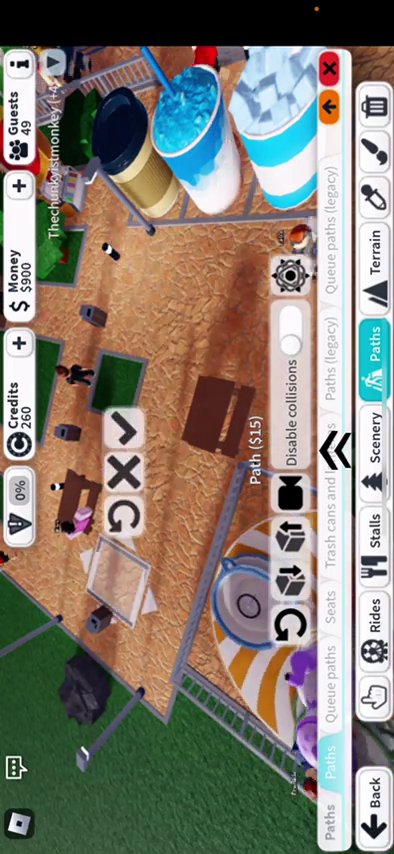
click(335, 452)
click(375, 350)
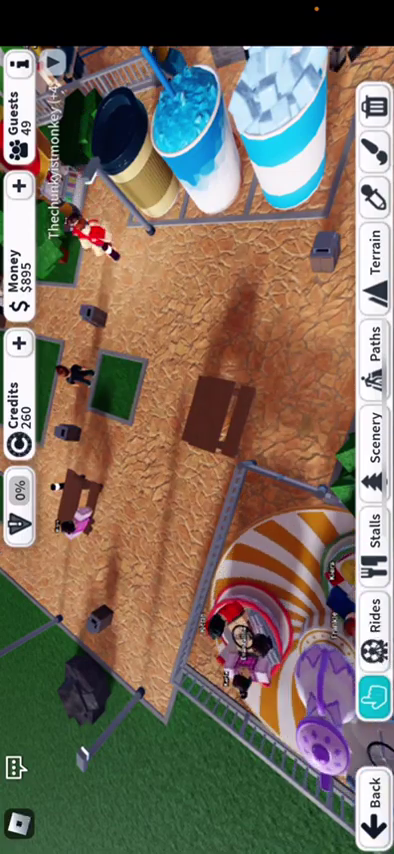
- Pick a picnic table from the seating catalogue
click(375, 350)
click(236, 608)
click(290, 795)
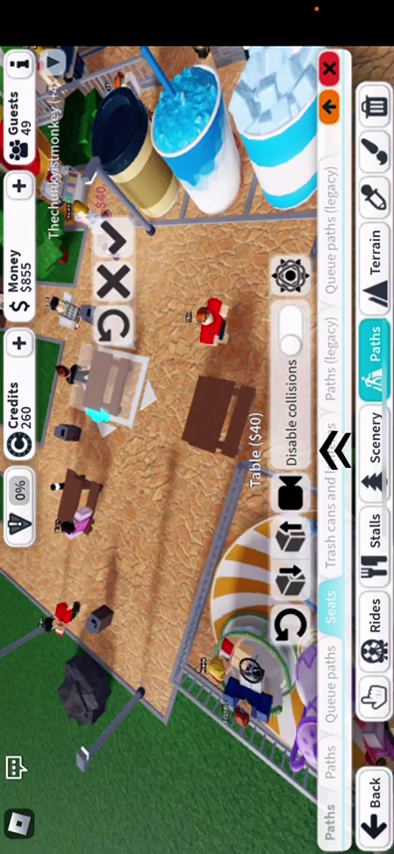
- Cancel the table placement and inspect the plaza path's properties
click(335, 452)
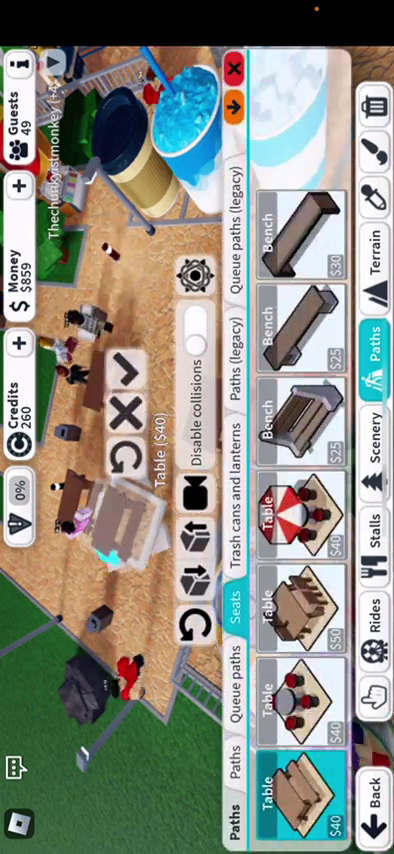
click(113, 240)
click(180, 300)
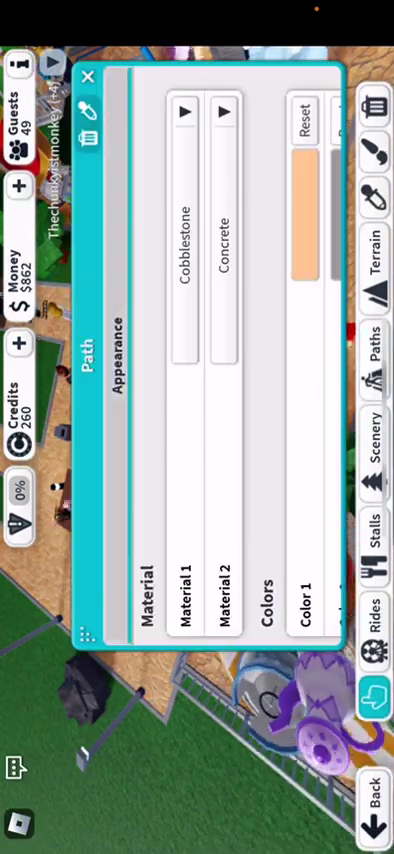
click(87, 77)
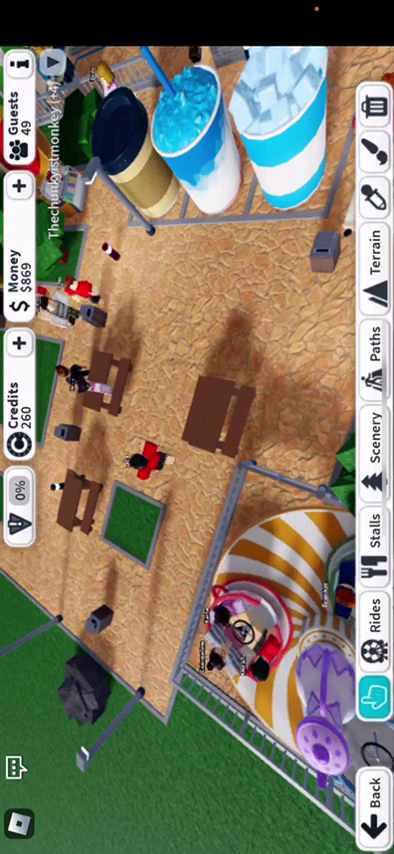
click(200, 300)
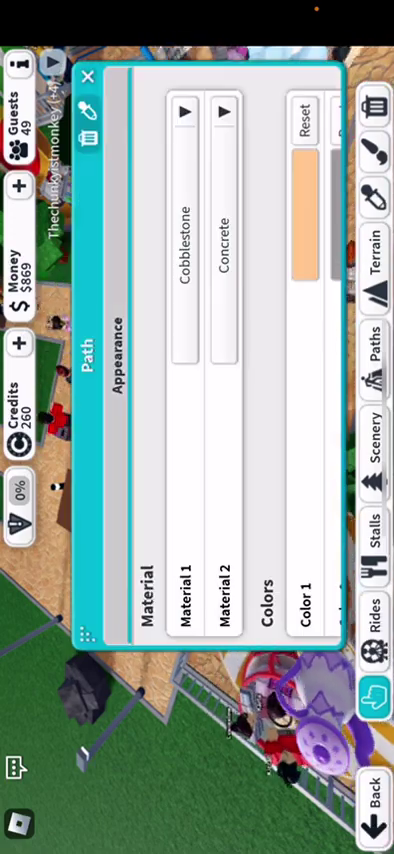
click(87, 77)
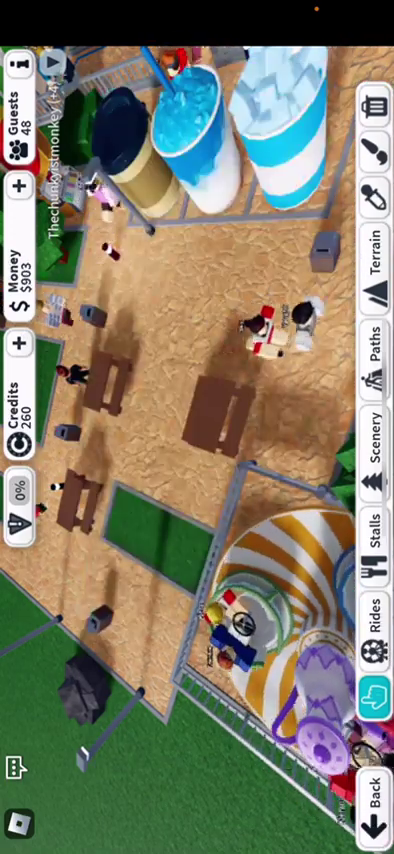
- Lay a $15 path tile and place a $40 picnic table on the plaza
click(374, 355)
click(300, 510)
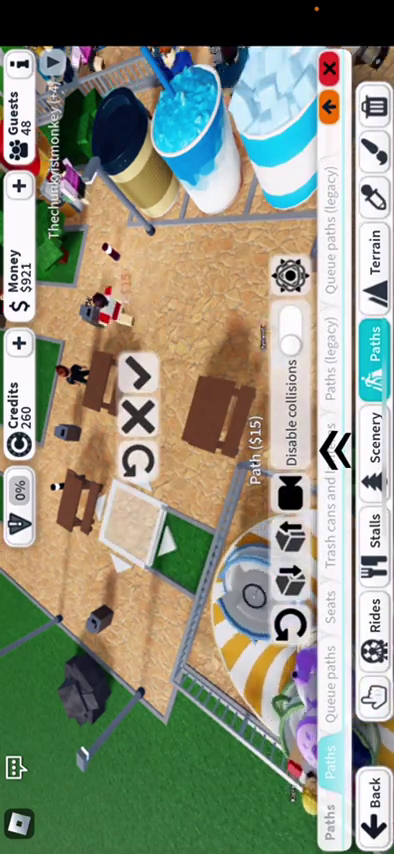
click(335, 452)
click(236, 612)
click(295, 800)
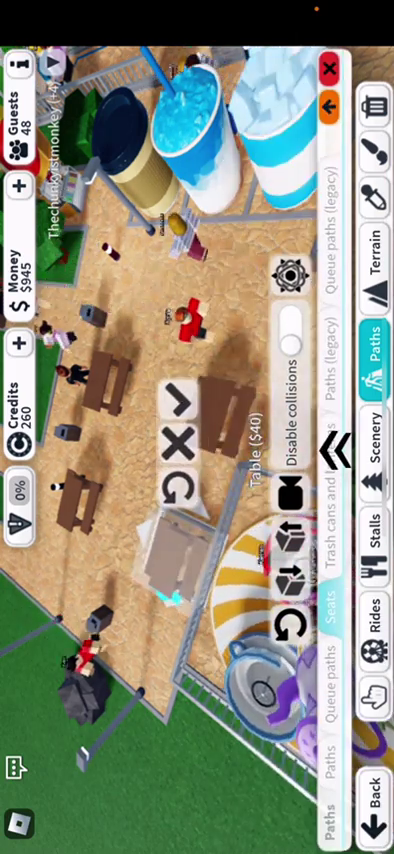
click(215, 262)
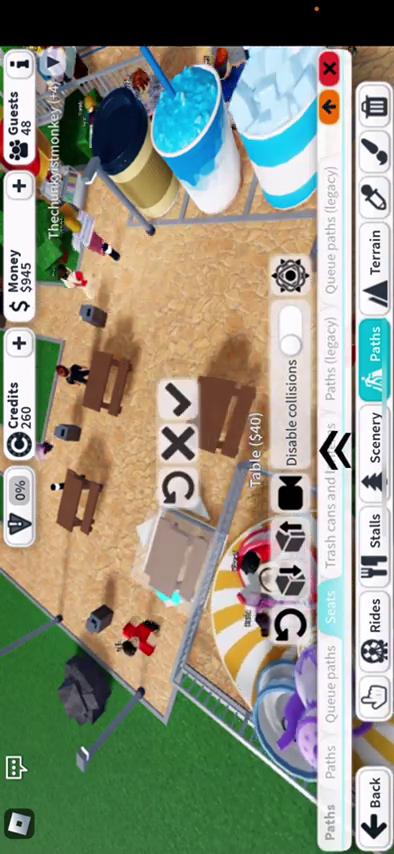
- Stop placing seats, look across the finished plaza, and leave build mode
click(335, 452)
click(373, 695)
drag(200, 600, 200, 350)
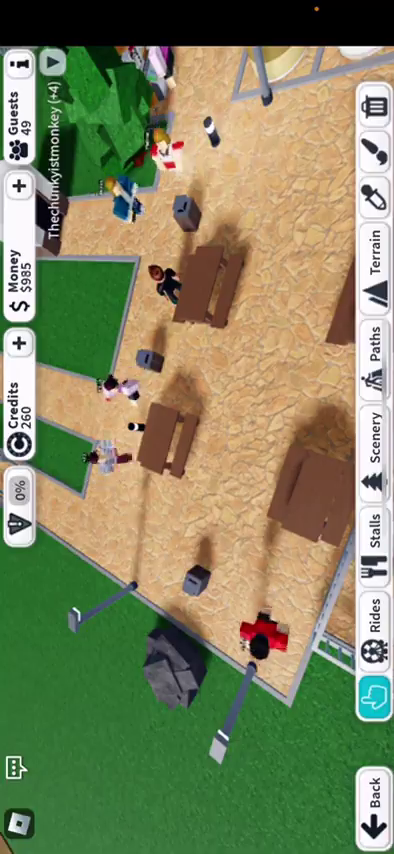
click(373, 820)
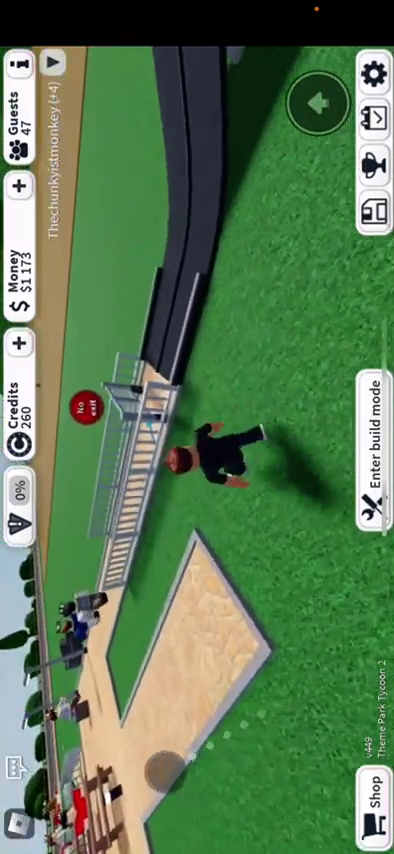
- Open the dark ride's track editor from an overhead build view
click(372, 445)
click(240, 690)
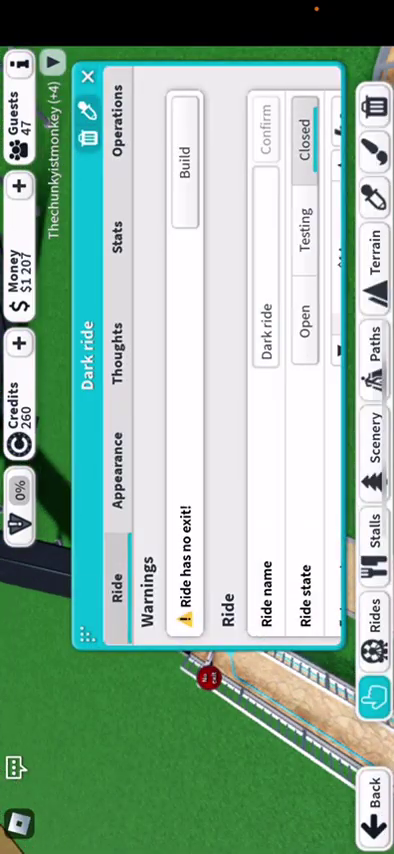
scroll(210, 360, down, 3)
scroll(210, 360, down, 2)
scroll(210, 360, down, 2)
click(247, 360)
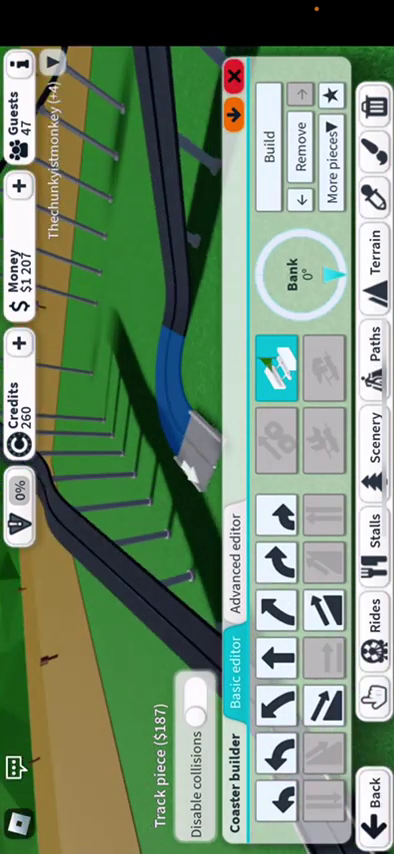
- Build upward slope and station track pieces, then close the builder
click(322, 610)
click(269, 152)
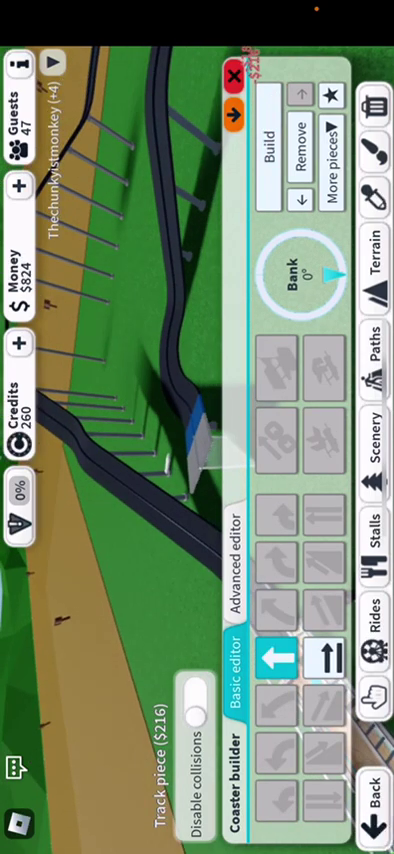
click(324, 655)
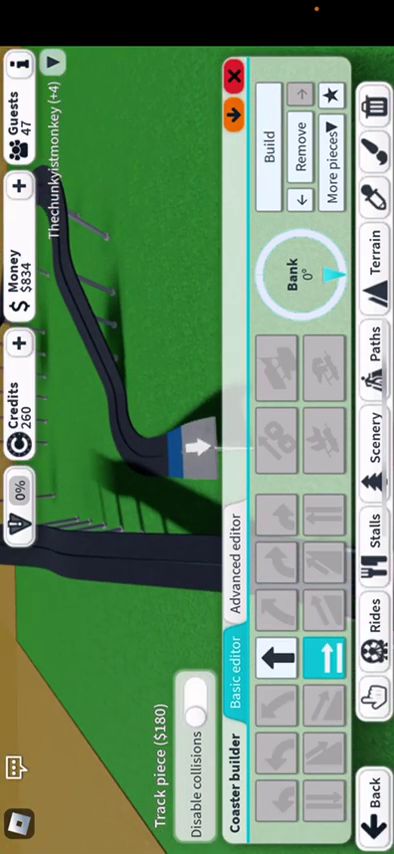
click(269, 152)
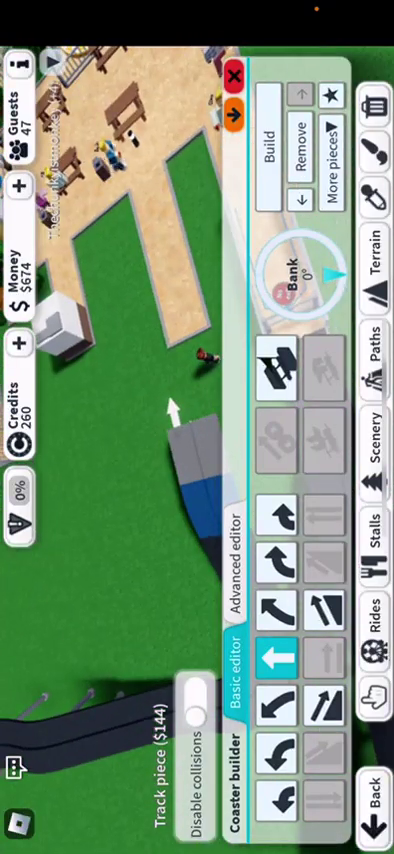
click(278, 712)
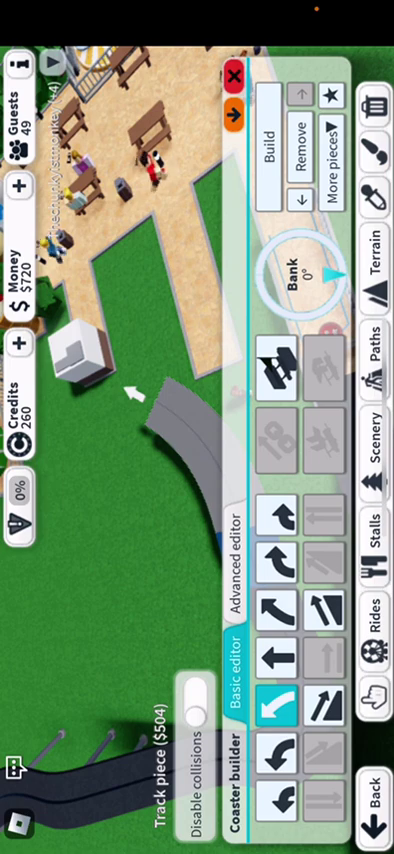
click(234, 76)
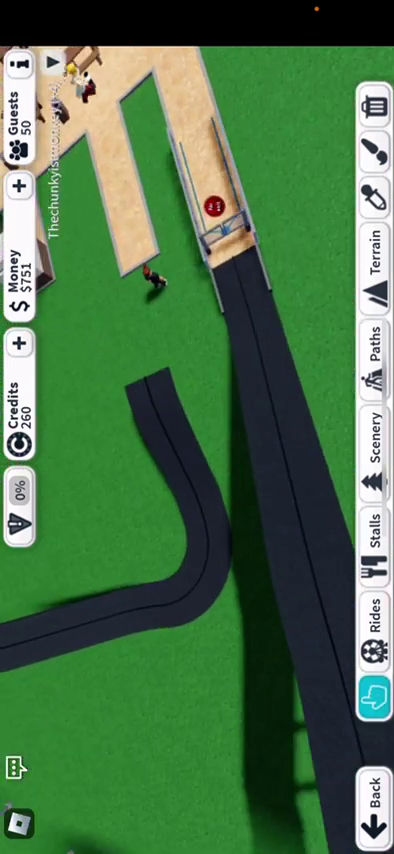
scroll(210, 380, down, 5)
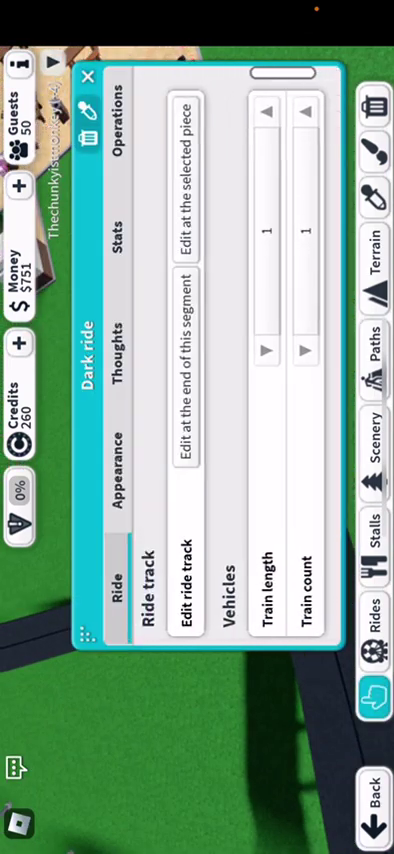
scroll(210, 380, up, 3)
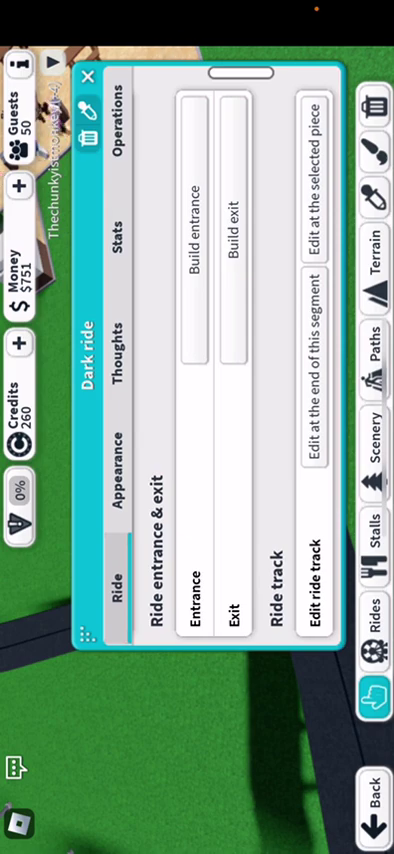
- Resume the track at its end and build two upward slope pieces
click(315, 380)
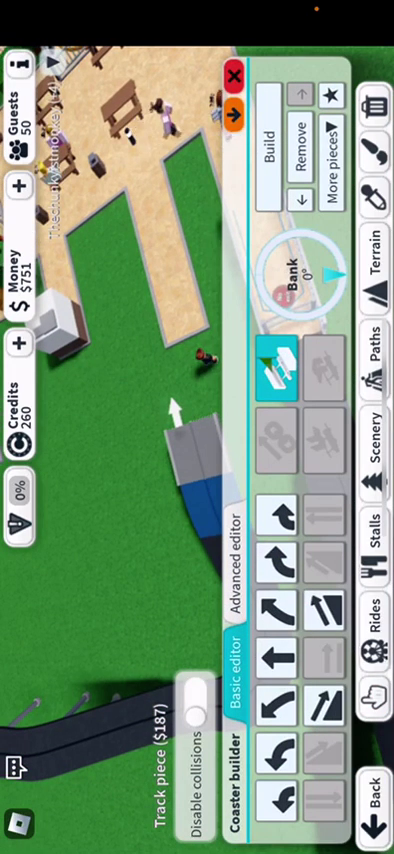
click(321, 706)
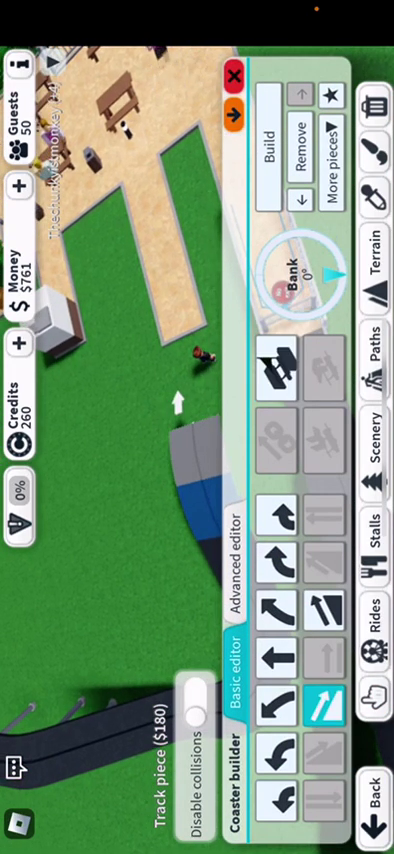
click(268, 148)
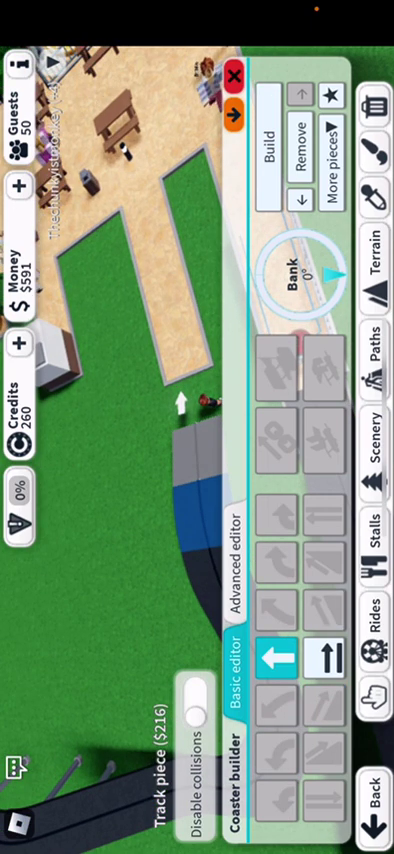
click(323, 656)
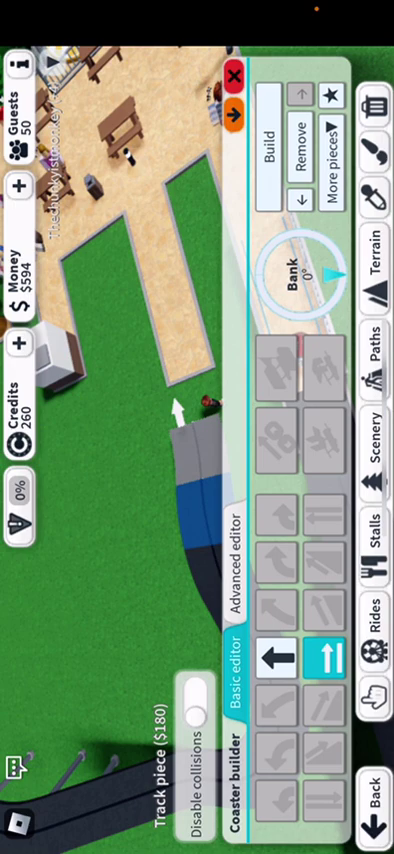
click(268, 148)
- Add a station piece, close the builder, and view the station path
click(277, 370)
click(268, 148)
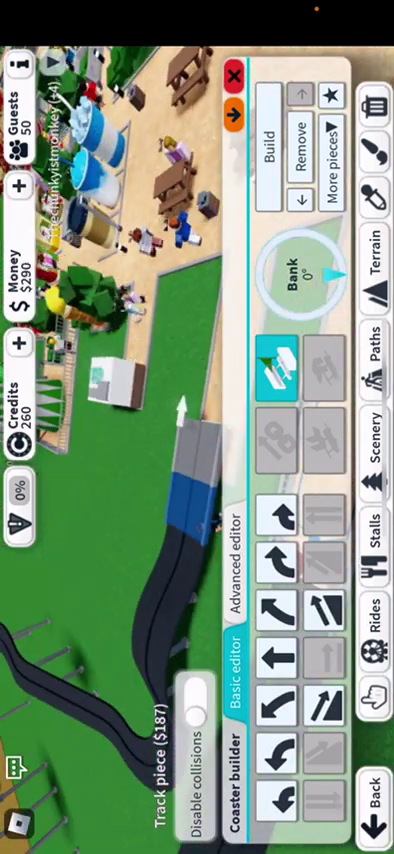
click(375, 355)
click(373, 697)
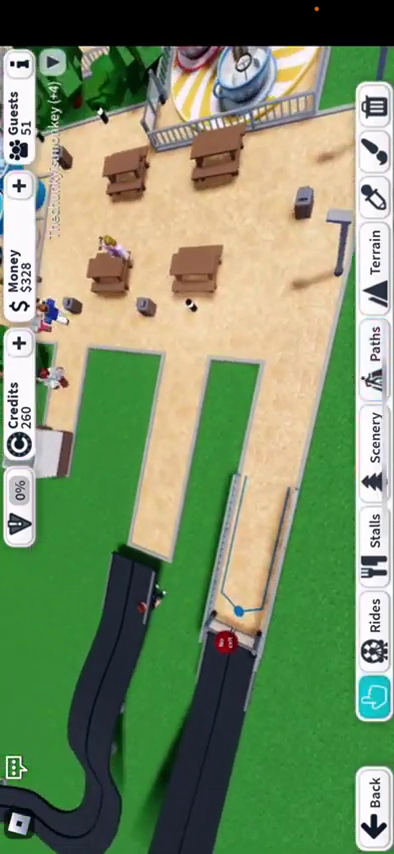
scroll(197, 427, down, 2)
mouse_move(200, 500)
mouse_down()
mouse_move(200, 250)
mouse_move(200, 480)
mouse_up()
scroll(197, 427, down, 2)
scroll(200, 450, up, 2)
scroll(200, 450, up, 2)
scroll(200, 450, up, 2)
scroll(200, 450, up, 2)
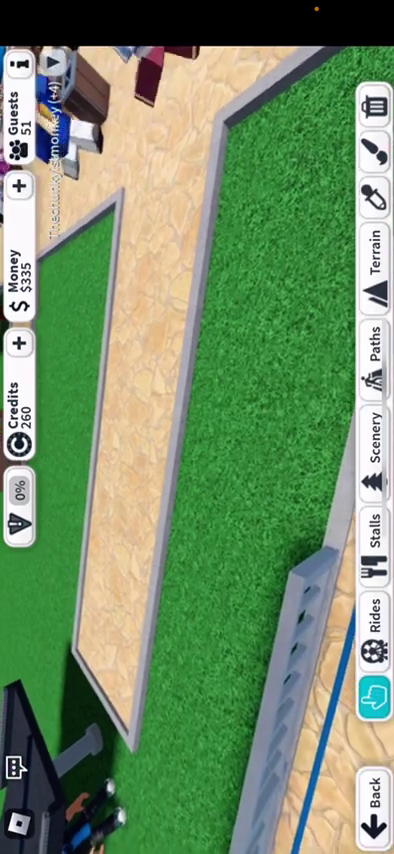
scroll(200, 450, up, 1)
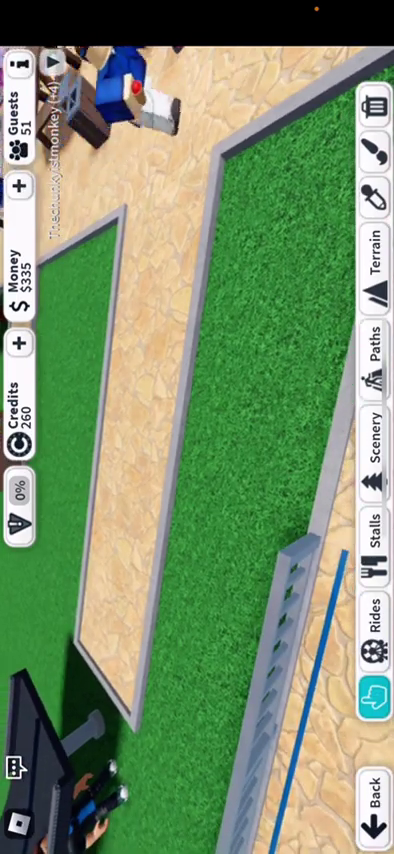
click(160, 420)
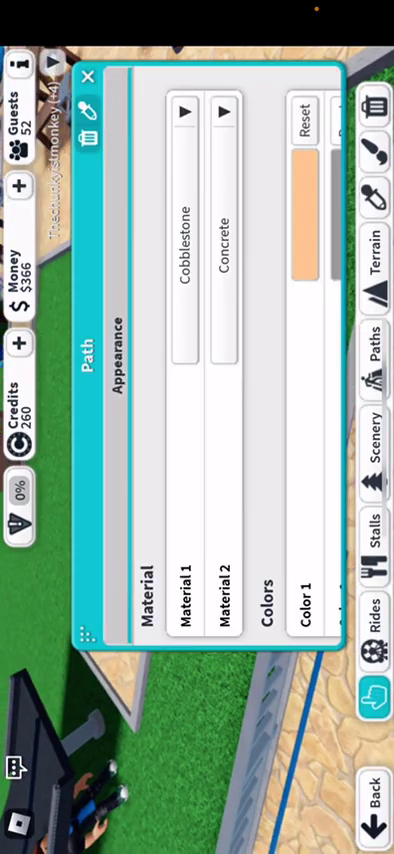
click(87, 76)
drag(200, 450, 230, 380)
scroll(197, 427, down, 5)
drag(200, 400, 230, 520)
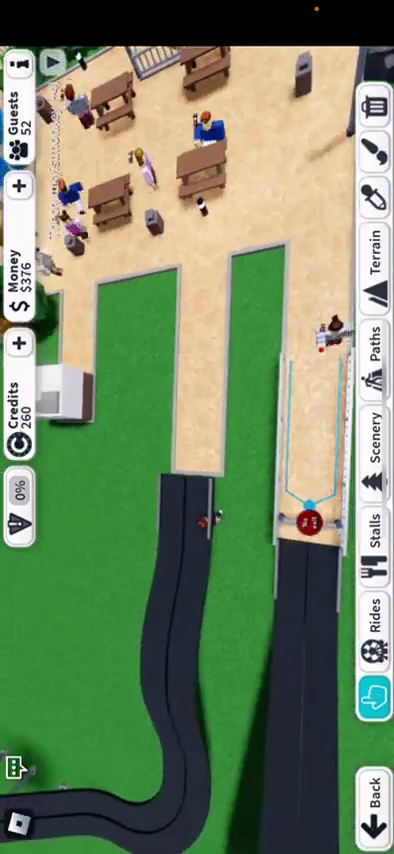
click(305, 600)
scroll(230, 400, down, 2)
scroll(230, 400, up, 1)
scroll(230, 400, down, 2)
click(90, 137)
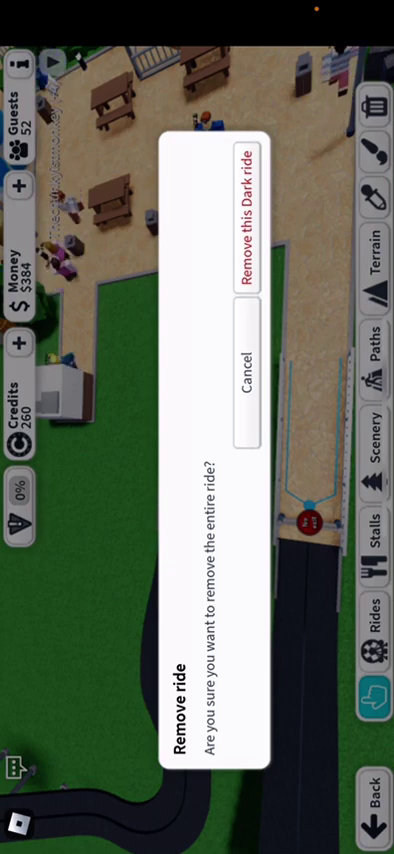
click(247, 215)
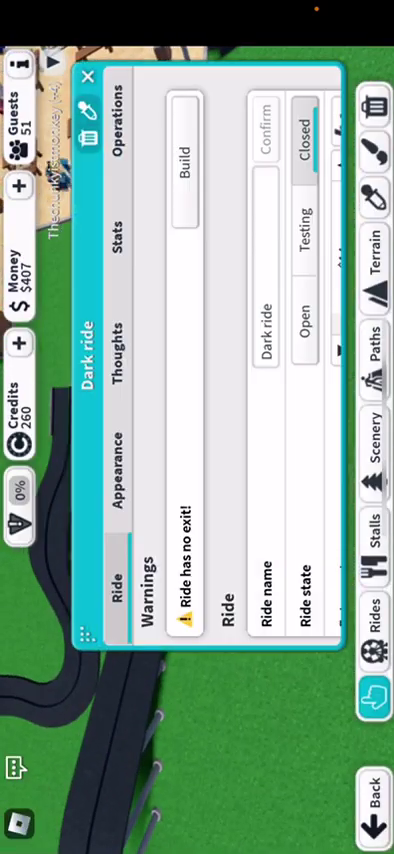
scroll(235, 350, down, 2)
scroll(235, 350, down, 2)
scroll(235, 350, down, 2)
scroll(235, 350, down, 2)
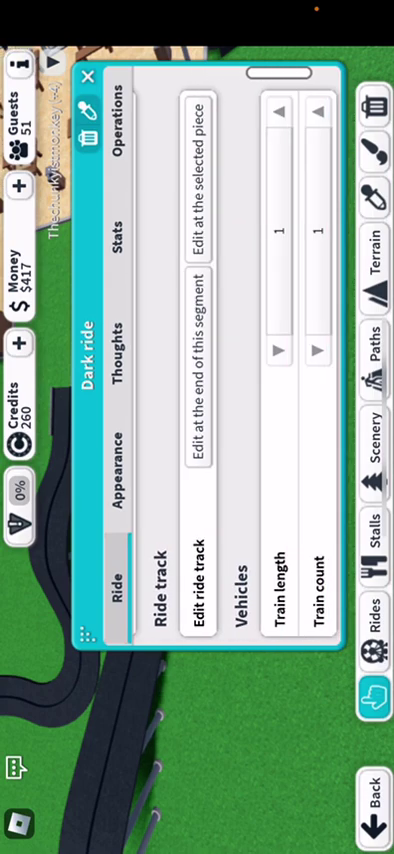
- Reopen the track builder at the ride's end and select the incline piece
click(197, 365)
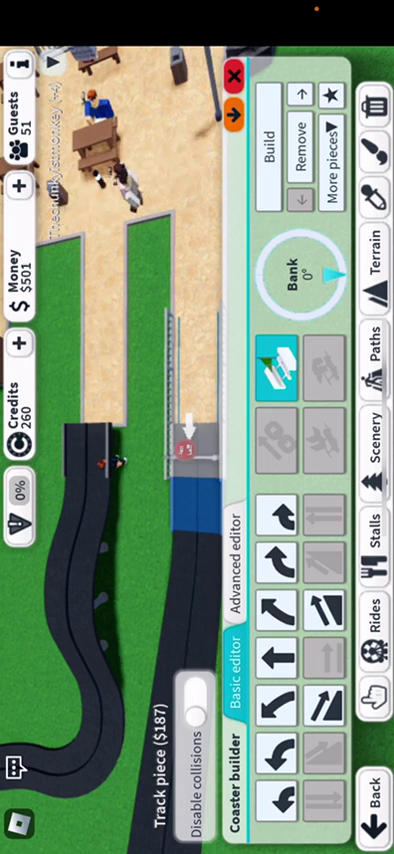
click(373, 697)
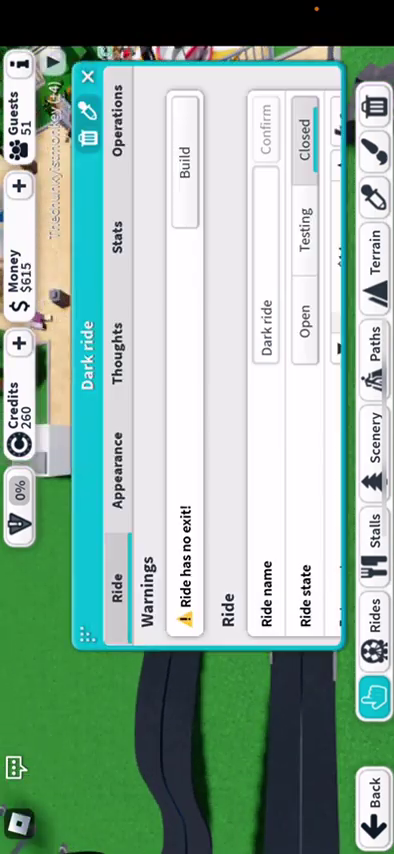
scroll(220, 350, down, 3)
scroll(220, 350, down, 3)
click(177, 365)
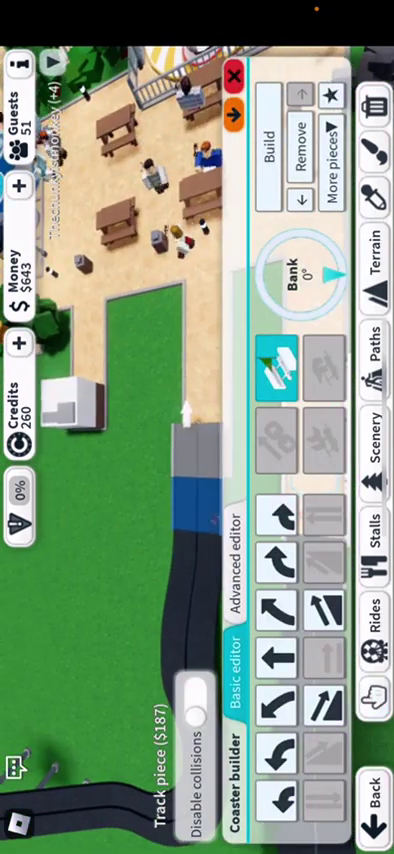
drag(60, 400, 150, 400)
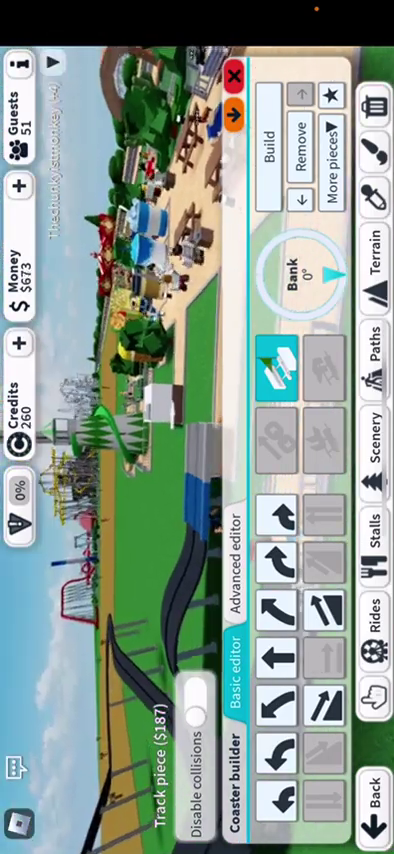
drag(110, 450, 60, 330)
drag(110, 400, 70, 300)
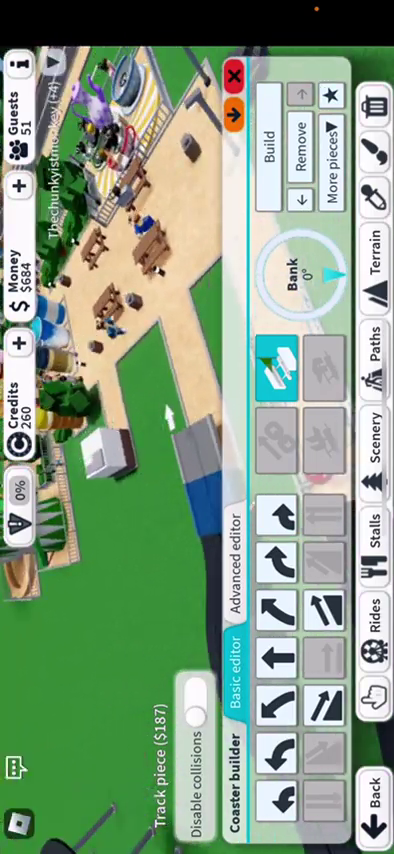
click(322, 706)
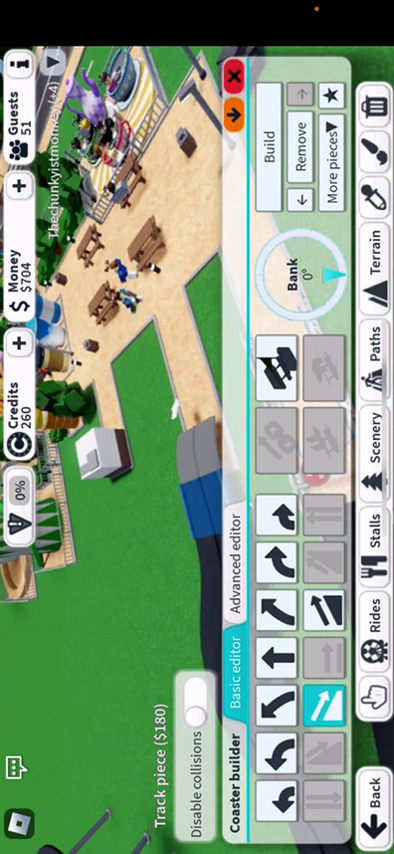
drag(150, 450, 170, 330)
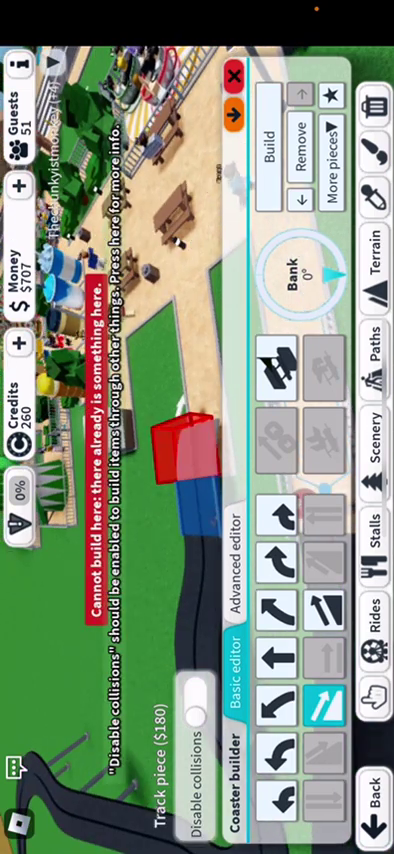
- Close the track builder and inspect two path pieces near the track end
click(375, 812)
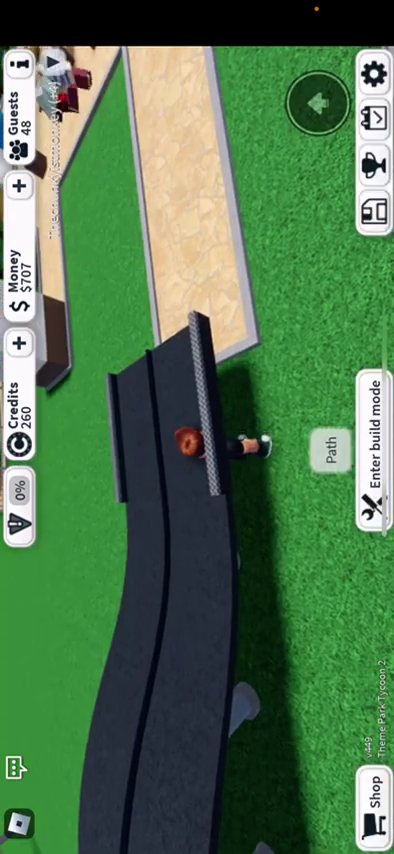
click(372, 455)
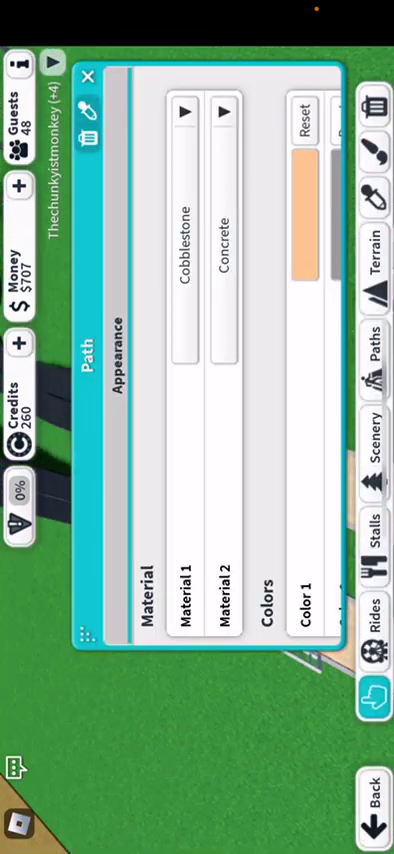
click(87, 76)
drag(200, 580, 200, 370)
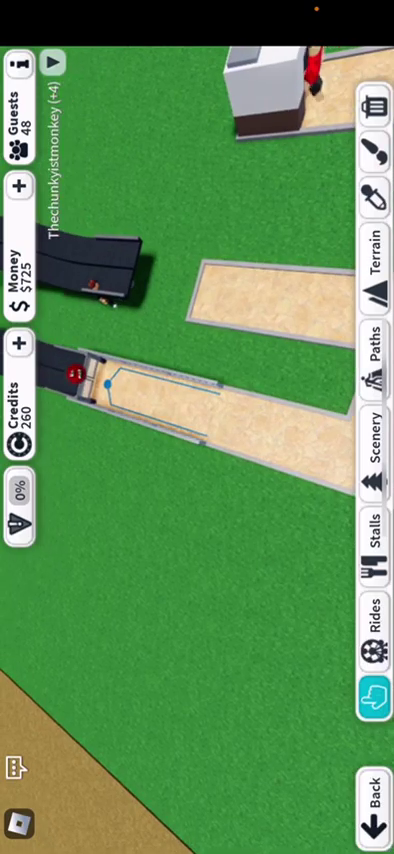
click(270, 300)
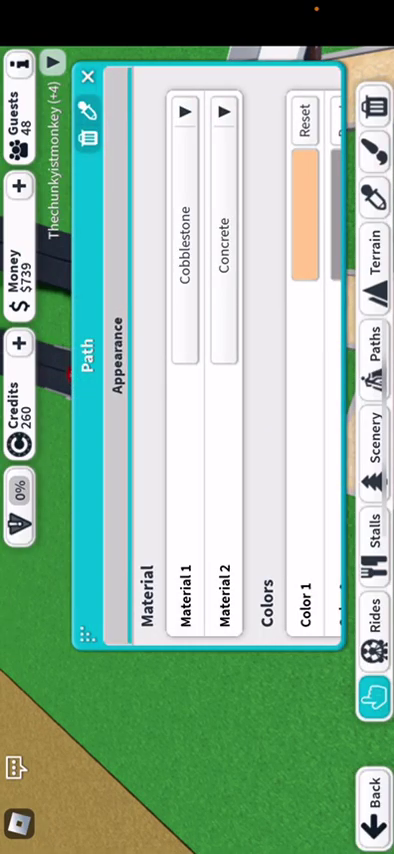
click(87, 76)
- Re-enter build mode and reopen the Dark ride's track editing at its end
click(375, 800)
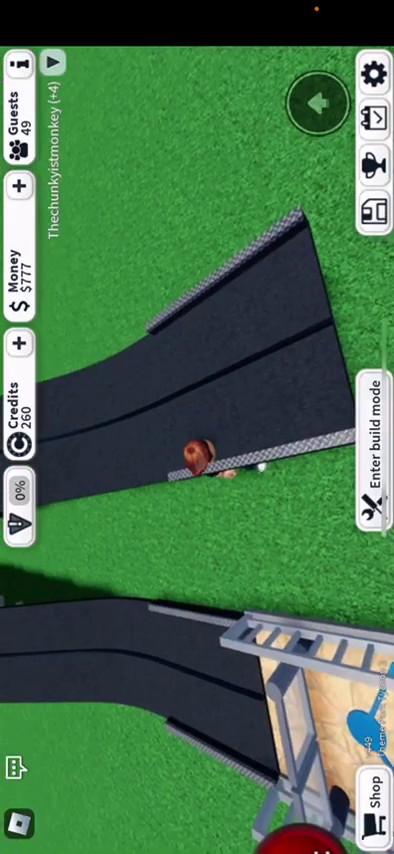
click(372, 450)
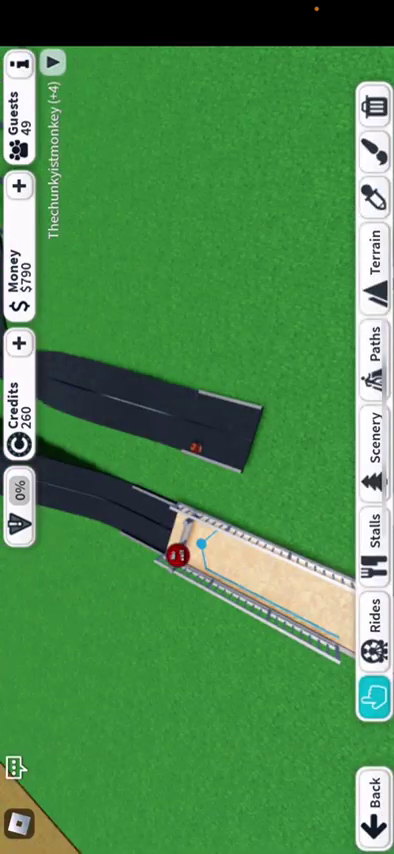
click(250, 580)
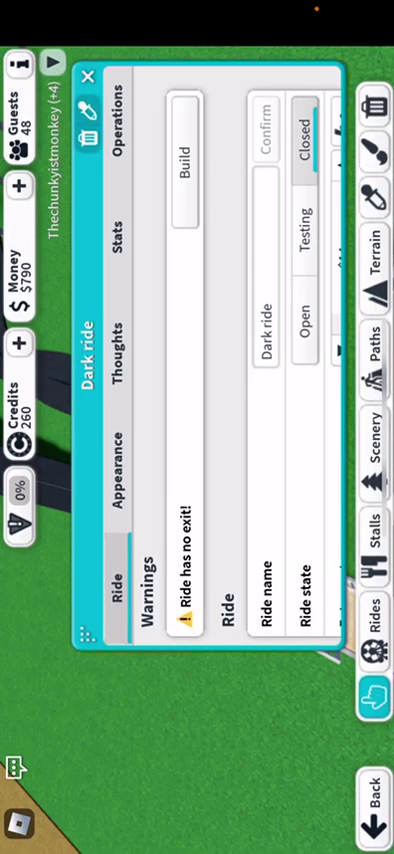
scroll(210, 350, down, 3)
scroll(210, 350, down, 3)
scroll(210, 350, down, 3)
click(195, 365)
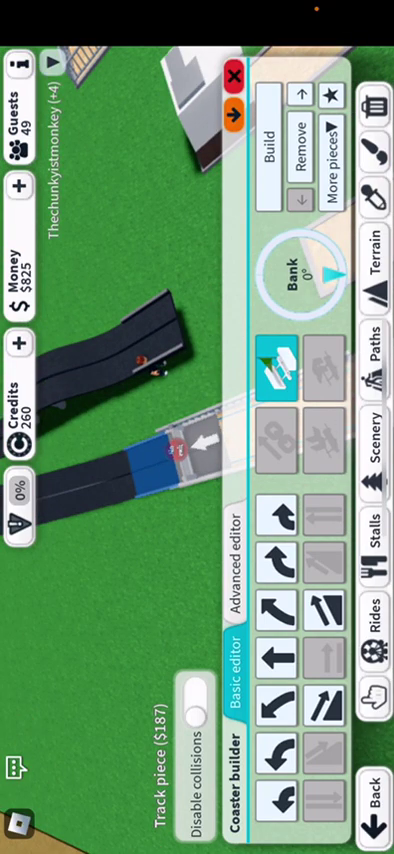
- Reopen the dark ride's track editor from build mode
click(234, 76)
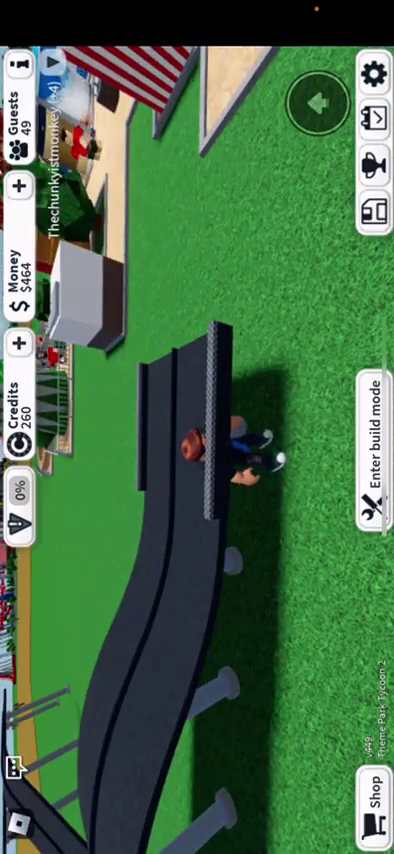
click(372, 448)
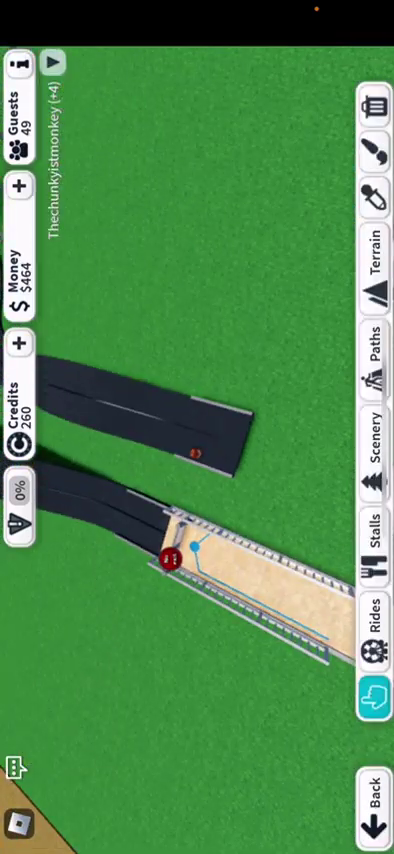
click(250, 580)
scroll(210, 350, down, 5)
scroll(250, 350, down, 3)
click(204, 365)
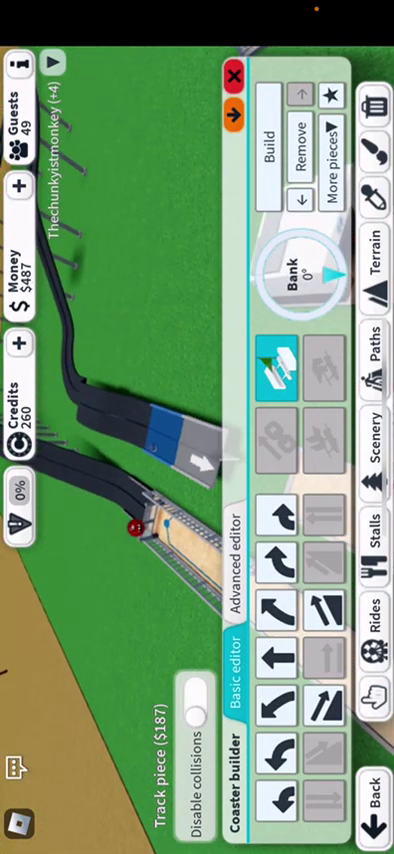
- Build a sloped track piece, attempt a second, then close the builder
click(322, 705)
click(268, 150)
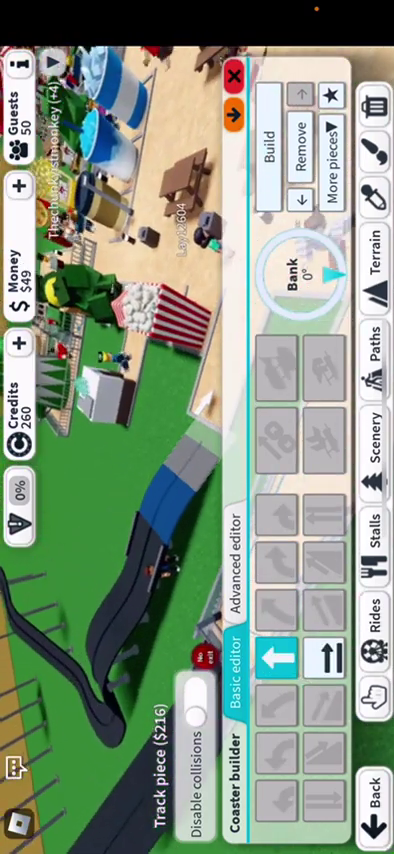
click(322, 657)
click(268, 150)
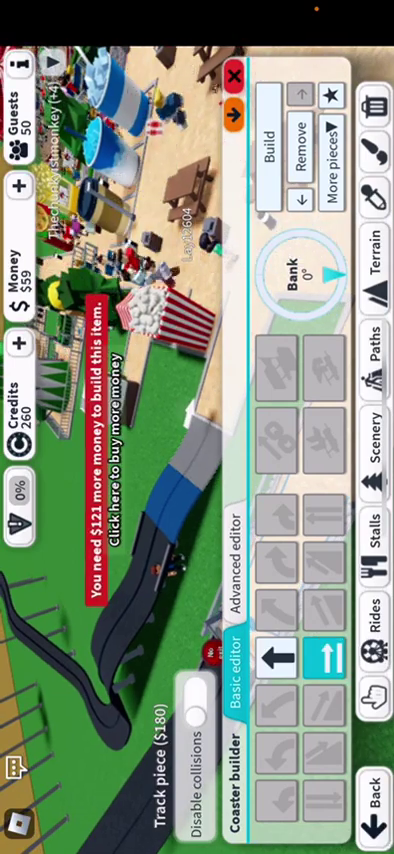
click(375, 695)
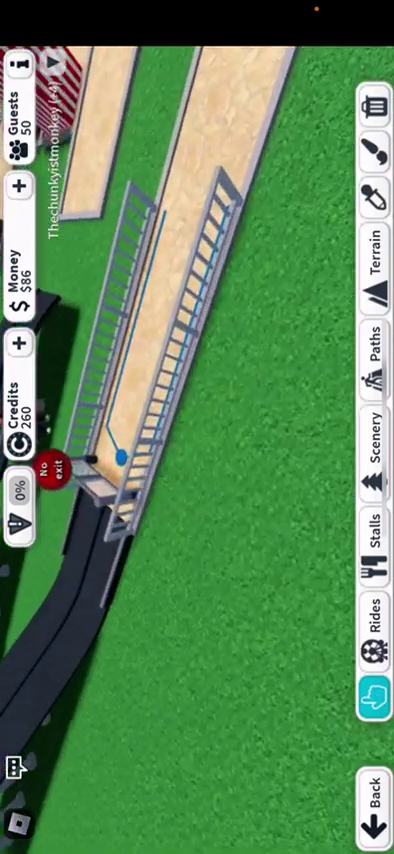
- Survey the ride's stairs, striped stall and No-exit path, then leave build mode
click(19, 822)
drag(200, 500, 175, 430)
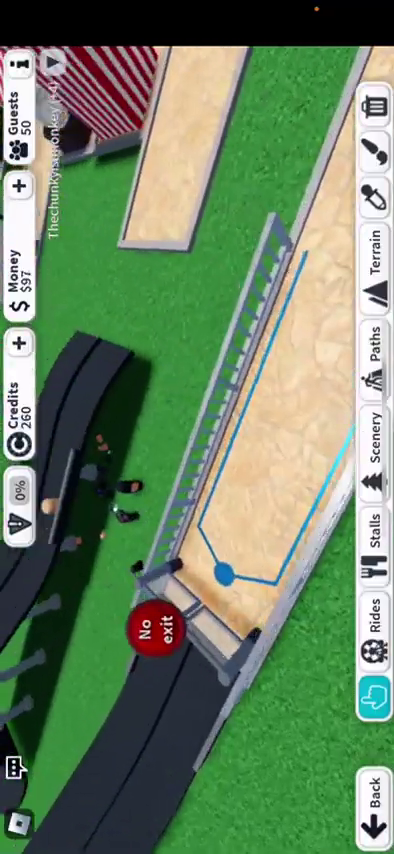
drag(200, 500, 230, 380)
drag(200, 400, 210, 530)
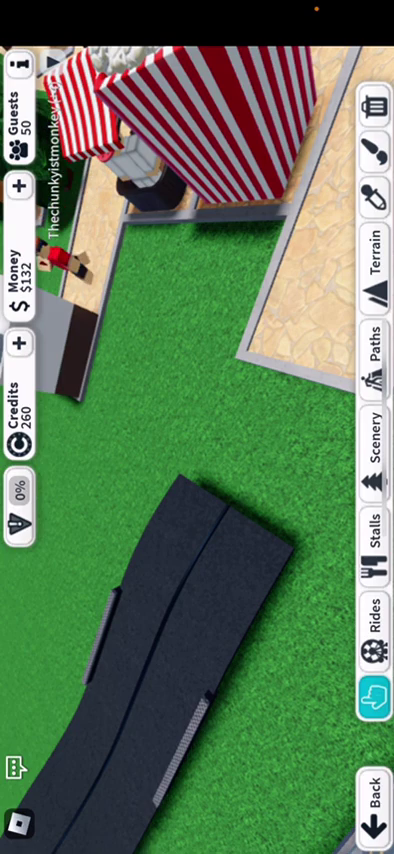
drag(250, 500, 100, 480)
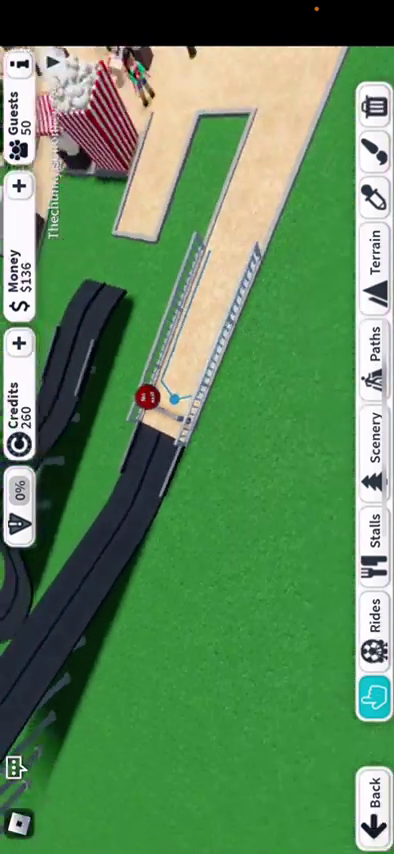
click(374, 800)
drag(317, 100, 300, 90)
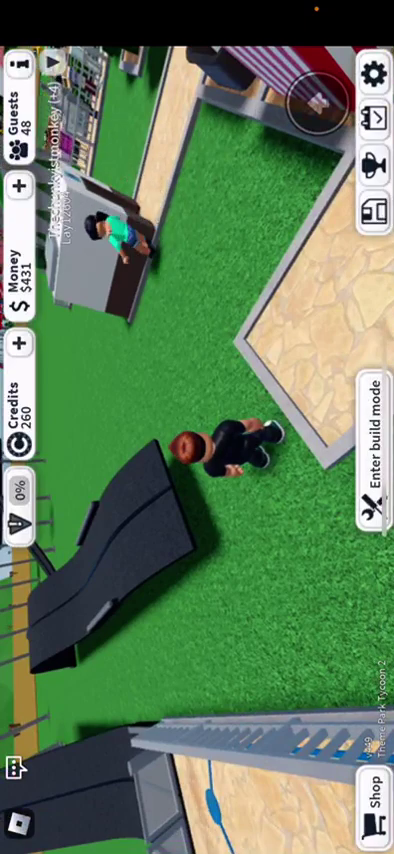
- Open the dark ride's track editor in build mode
click(372, 448)
click(105, 405)
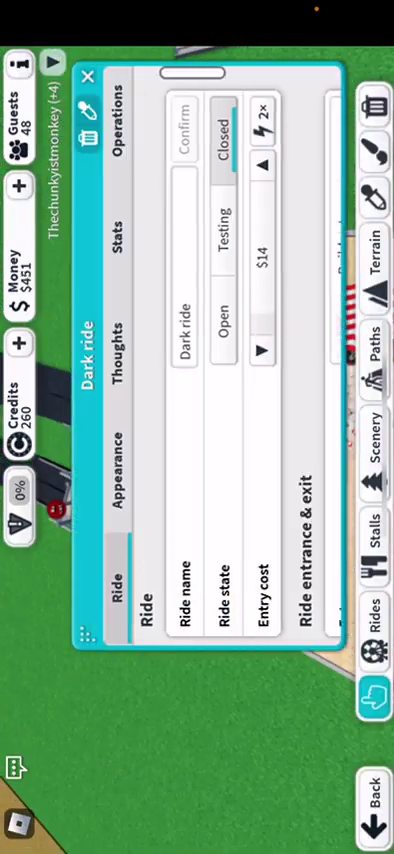
scroll(220, 360, up, 3)
scroll(220, 360, down, 3)
click(168, 360)
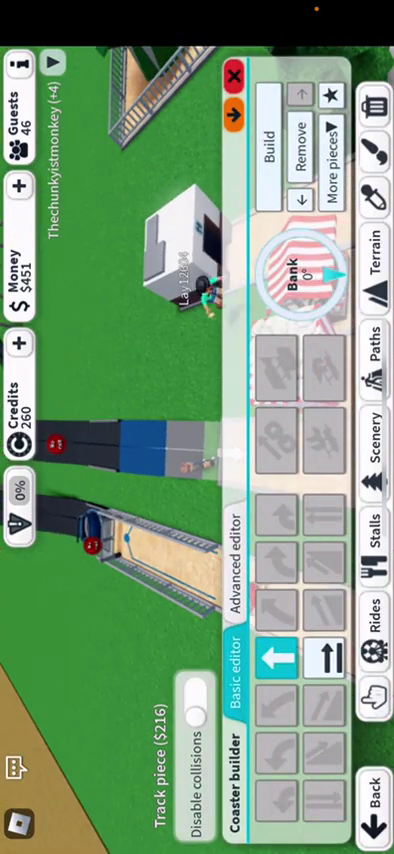
- Build one sloped piece, close the builder, and zoom onto the track
click(322, 656)
click(268, 147)
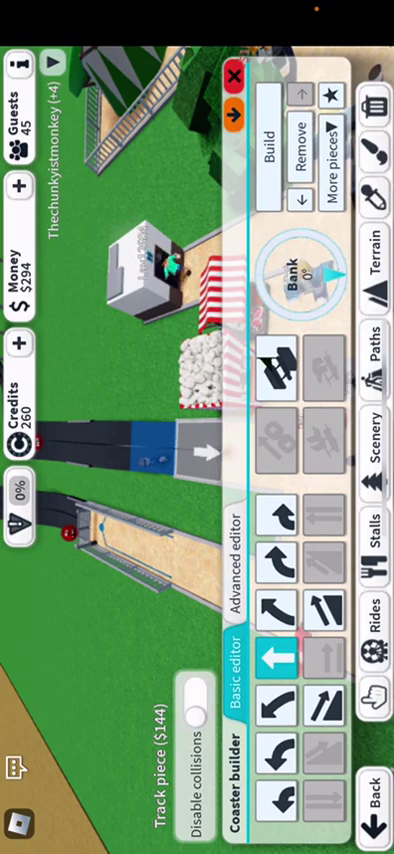
click(277, 368)
click(372, 692)
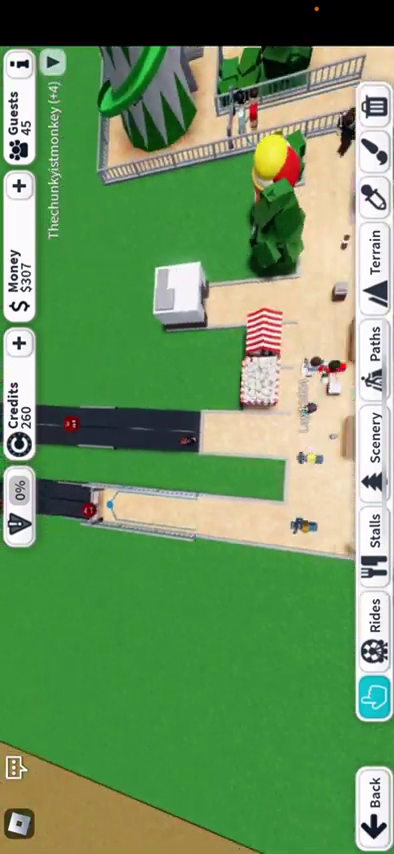
drag(200, 550, 230, 400)
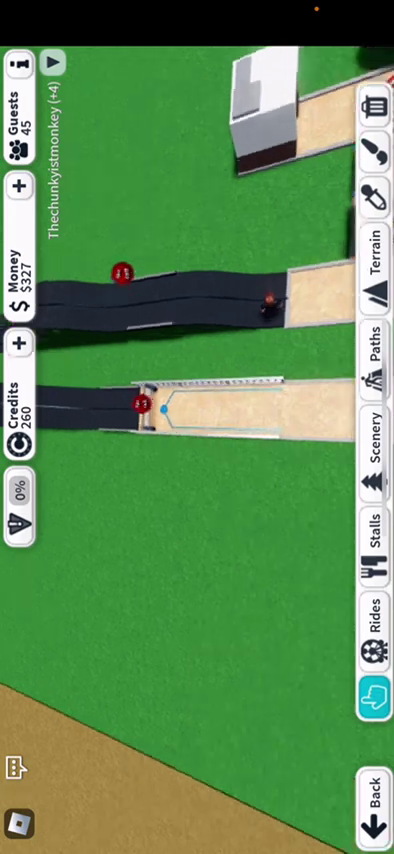
scroll(200, 250, up, 3)
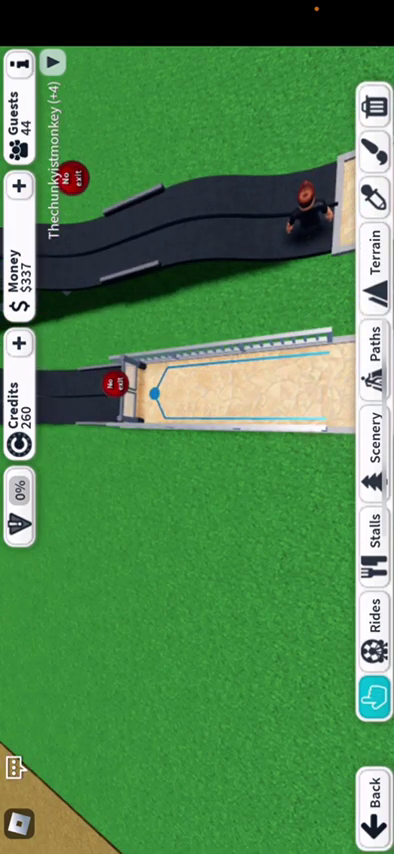
- Open the dark ride's track editor, select the straight piece, then close it
click(250, 385)
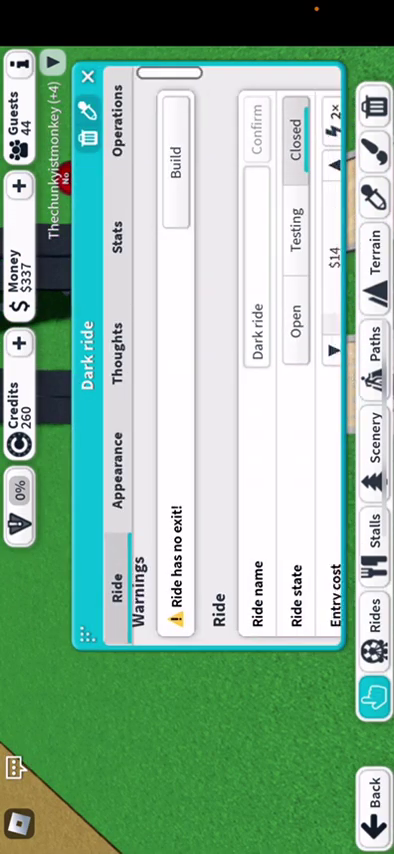
mouse_move(300, 450)
mouse_down()
mouse_move(140, 450)
mouse_move(275, 450)
mouse_move(160, 450)
mouse_up()
click(238, 365)
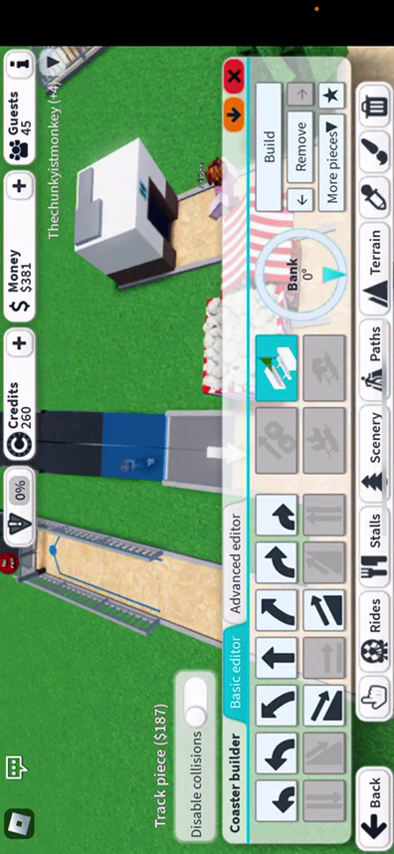
click(276, 655)
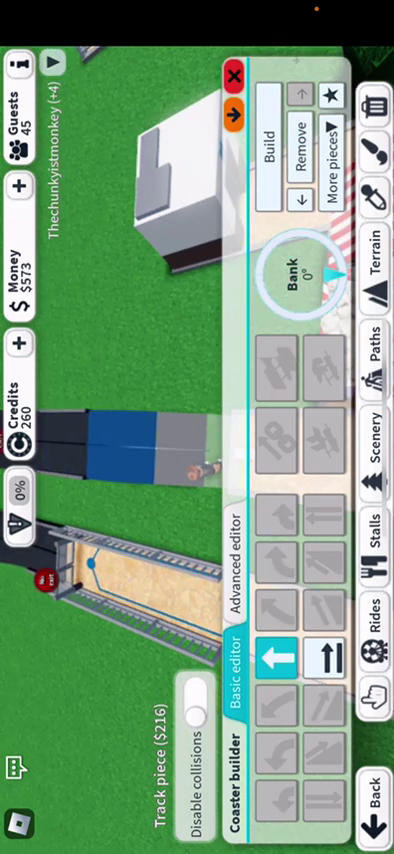
click(234, 77)
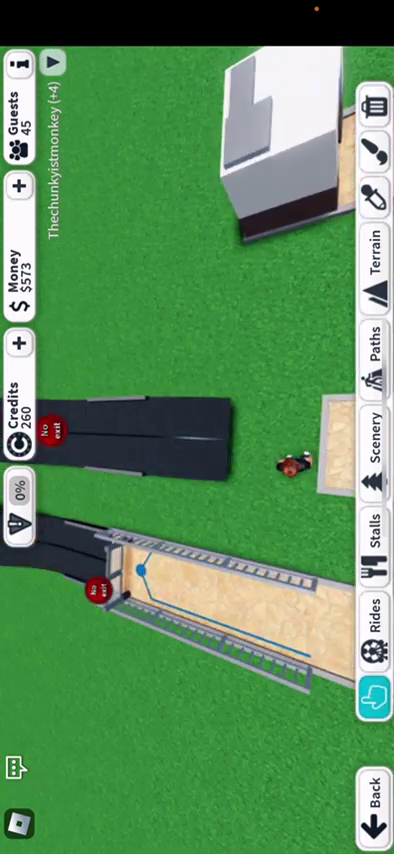
- Reopen the track editor and remove the last piece for a refund
click(200, 600)
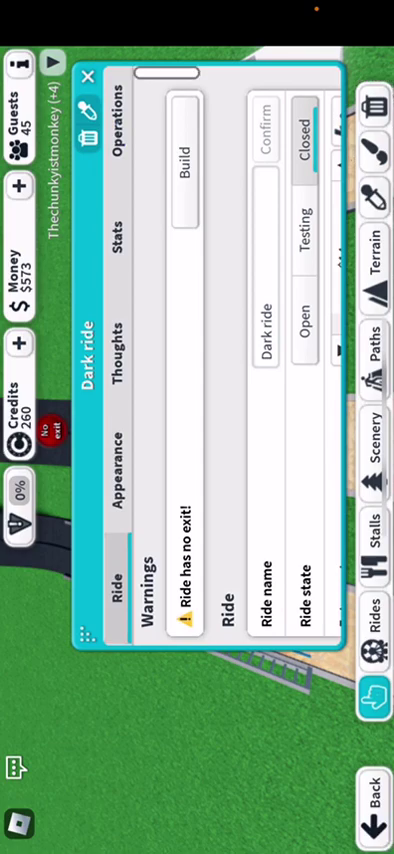
scroll(230, 380, down, 10)
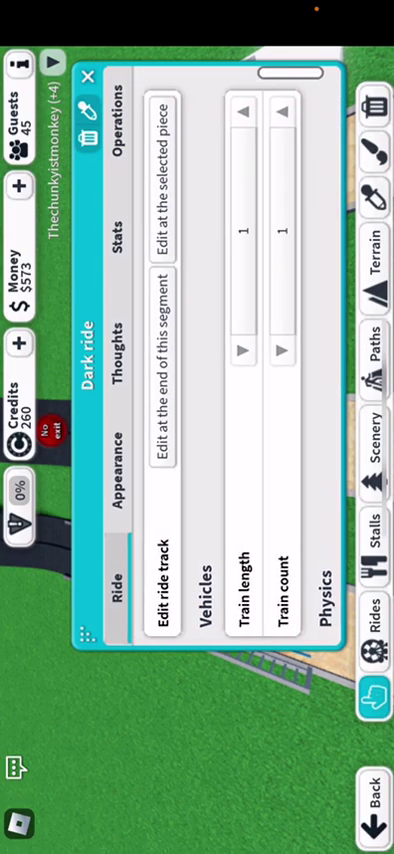
click(163, 355)
click(300, 145)
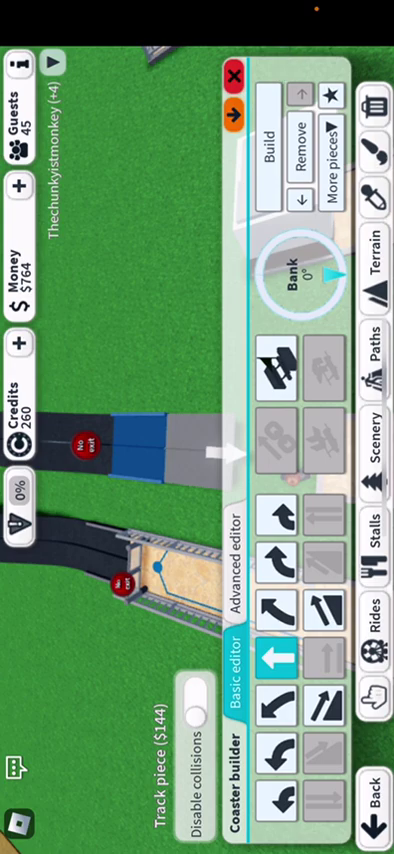
click(234, 76)
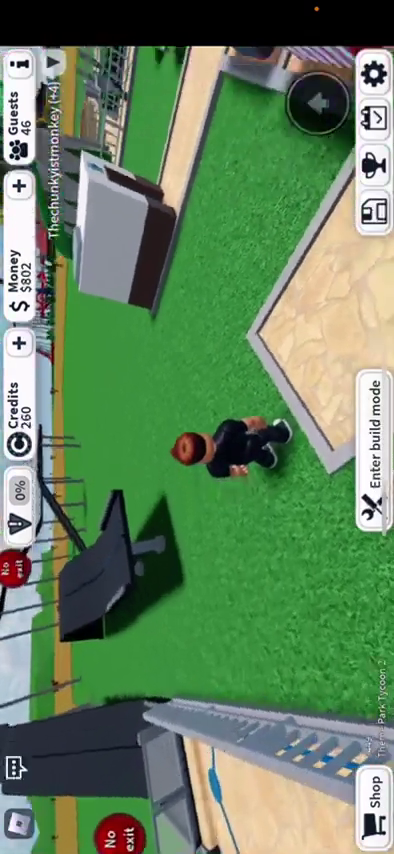
drag(290, 715, 290, 640)
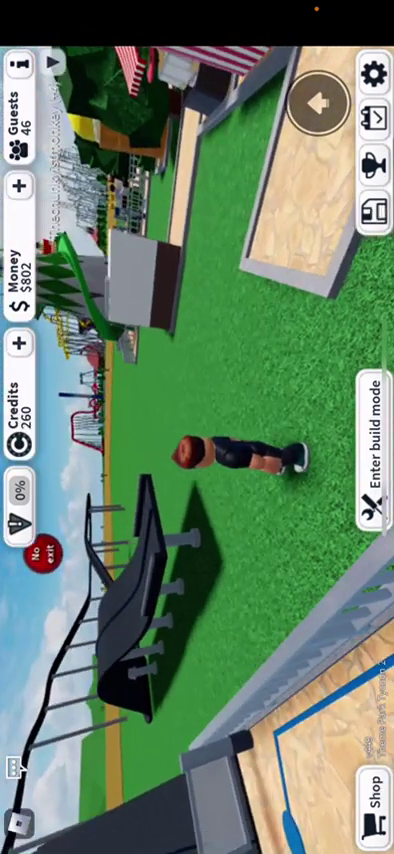
- Enter build mode, open the Dark ride's window and begin placing its missing exit
click(372, 445)
click(372, 345)
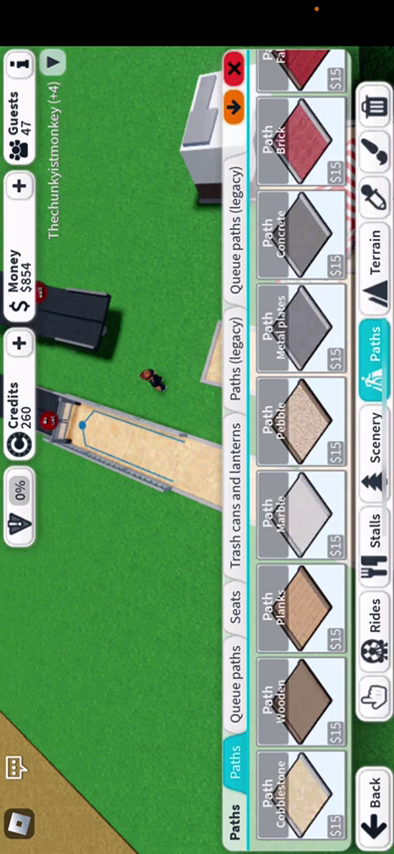
click(374, 694)
click(115, 445)
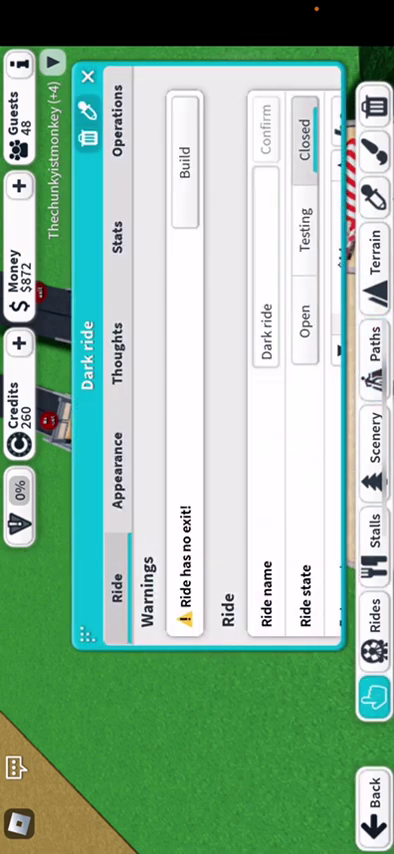
click(185, 170)
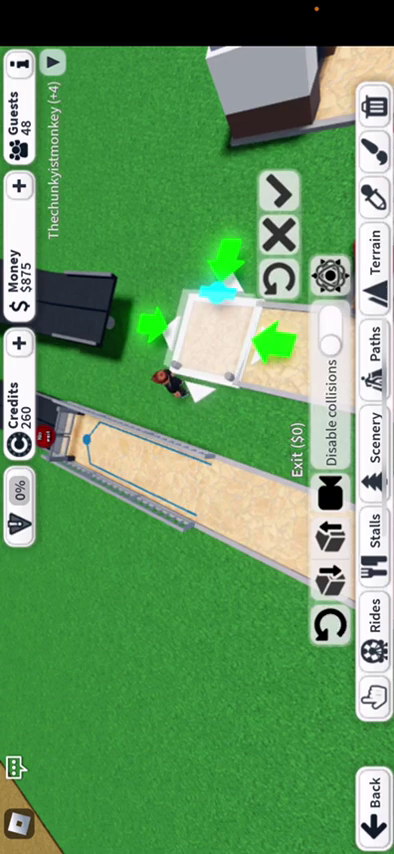
- Rotate and move the exit piece near the track end, then cancel the disallowed placement
click(279, 275)
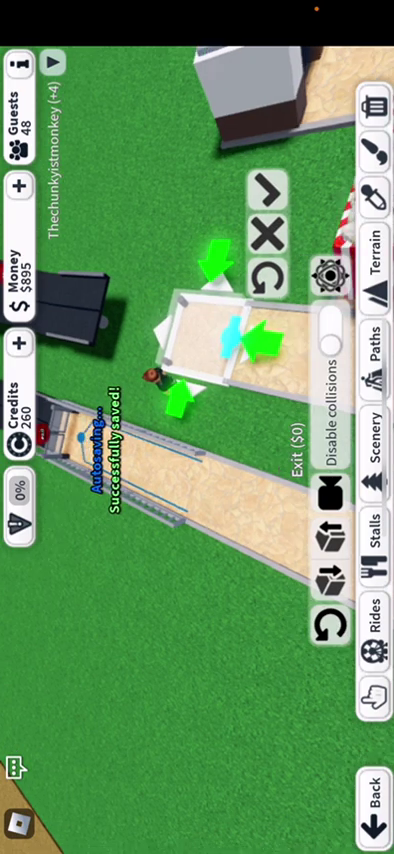
drag(250, 520, 130, 520)
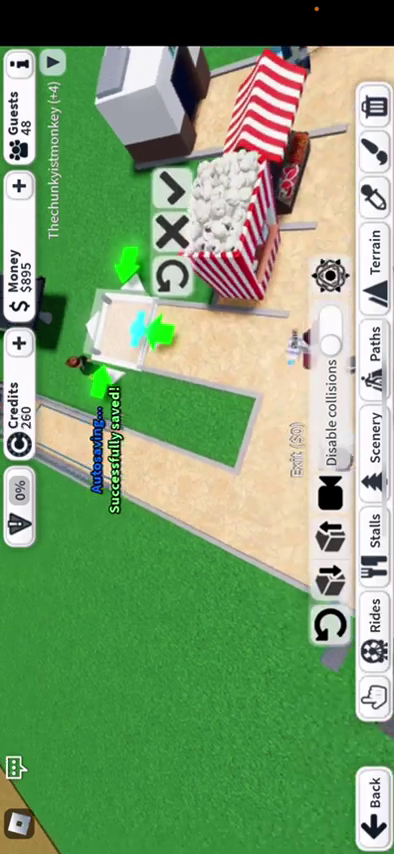
drag(150, 300, 250, 330)
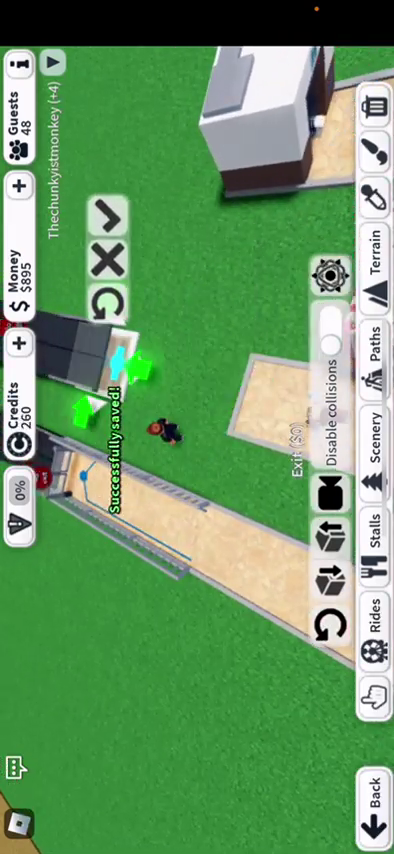
mouse_move(250, 500)
mouse_down()
mouse_move(130, 450)
mouse_move(250, 480)
mouse_up()
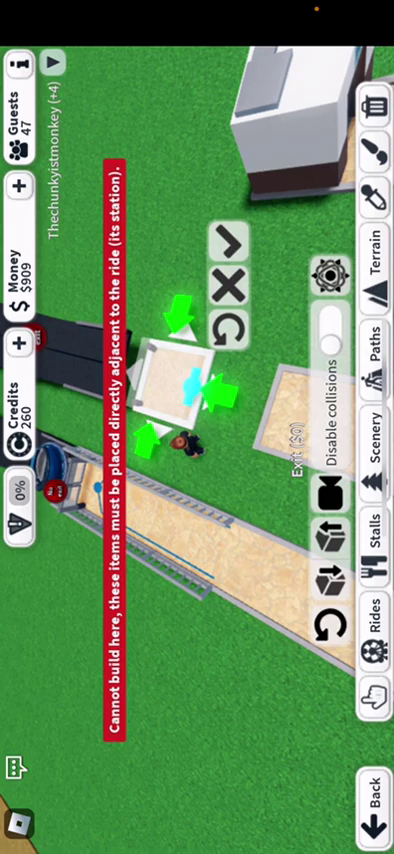
click(228, 285)
drag(250, 450, 150, 450)
- In build mode, browse the Terrain modes and settle on Edit terrain height
click(372, 448)
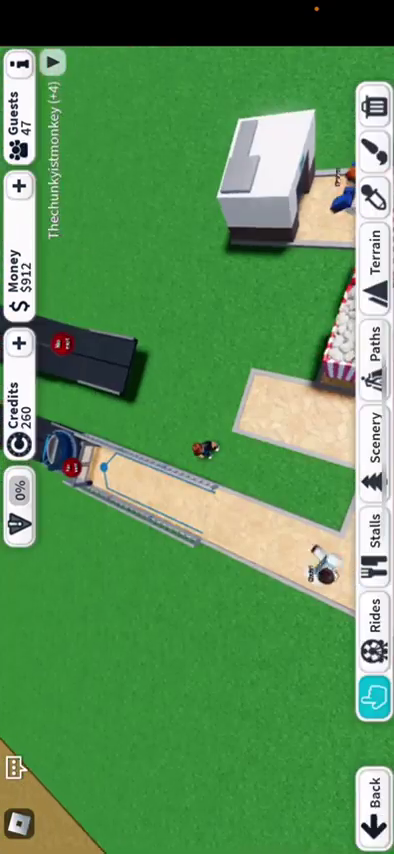
click(373, 255)
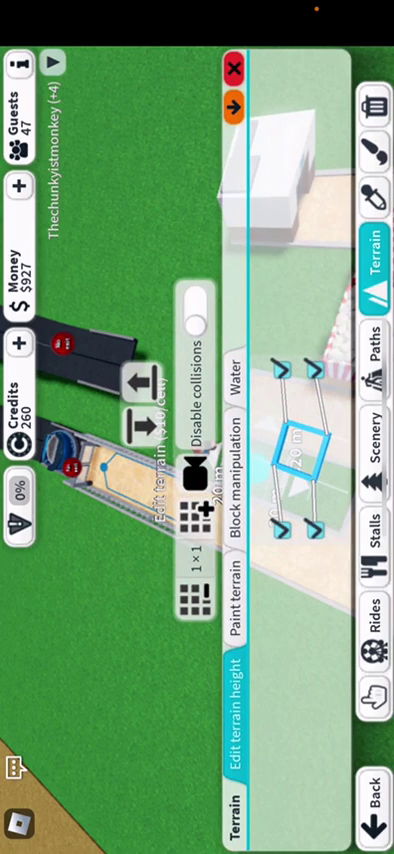
click(236, 480)
click(236, 590)
click(236, 375)
click(236, 712)
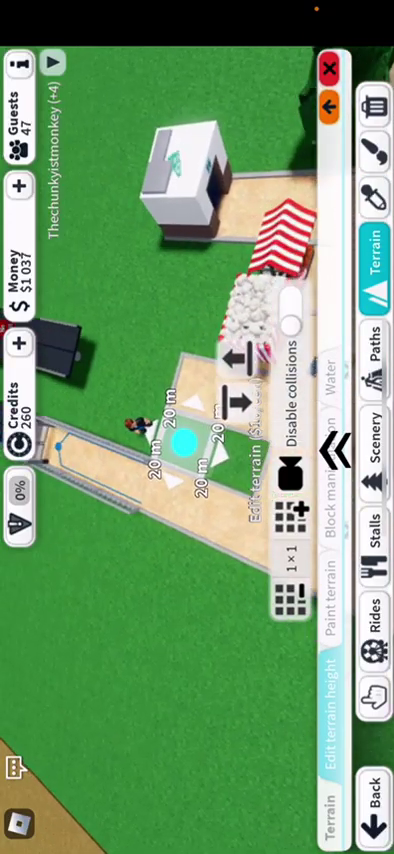
- Raise a tall grass block beside the Dark ride's track end and check it from ground level
drag(170, 440, 152, 371)
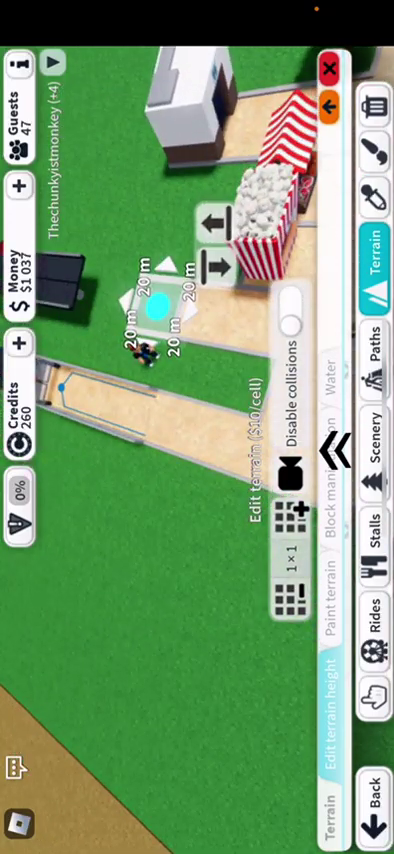
mouse_move(160, 300)
mouse_down()
mouse_move(124, 266)
mouse_move(143, 290)
mouse_up()
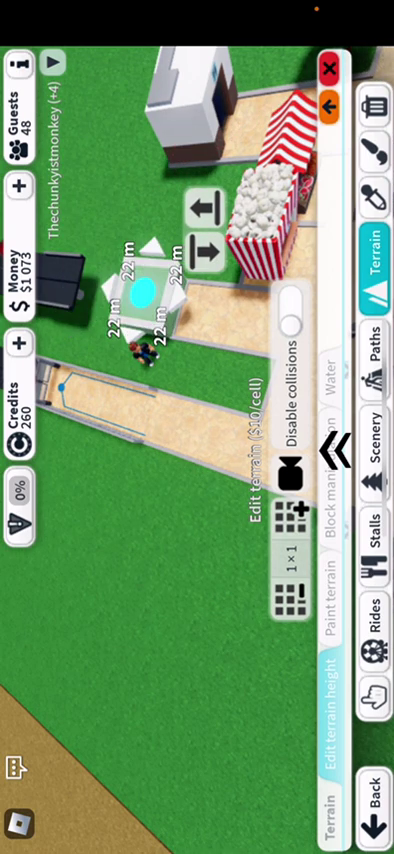
mouse_move(205, 226)
mouse_down()
mouse_move(105, 226)
mouse_move(205, 226)
mouse_move(158, 226)
mouse_up()
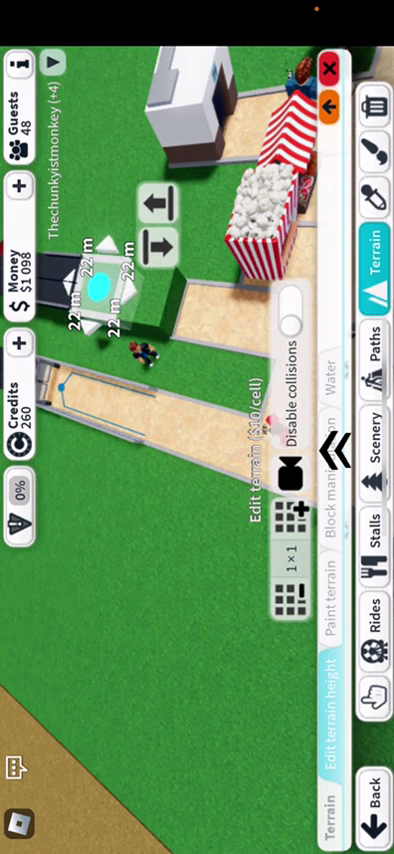
click(329, 68)
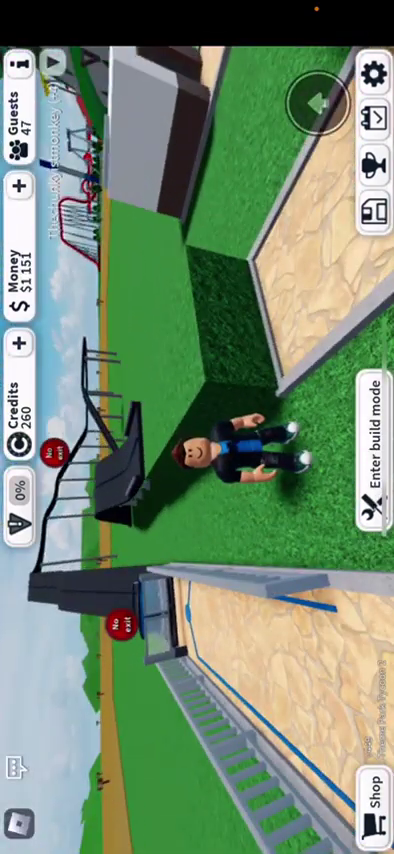
click(372, 435)
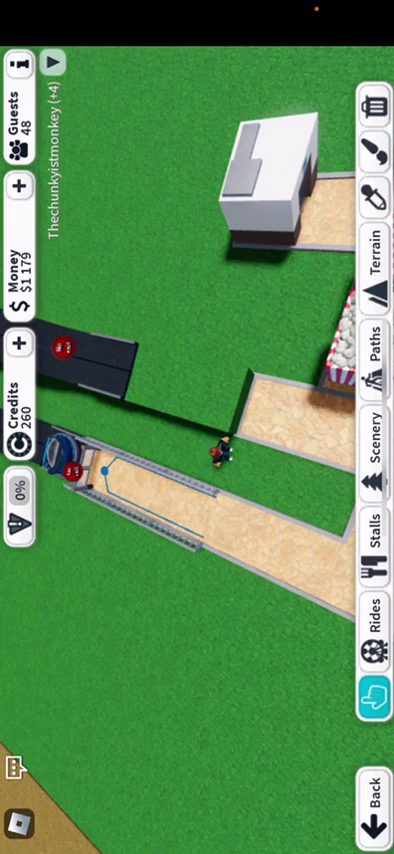
- Lower the raised grass block two steps back to flat ground with Edit terrain height
click(373, 250)
click(335, 452)
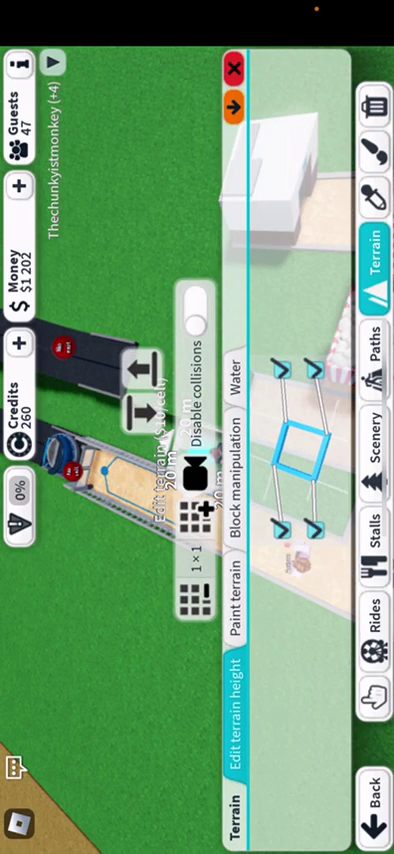
click(236, 590)
click(236, 712)
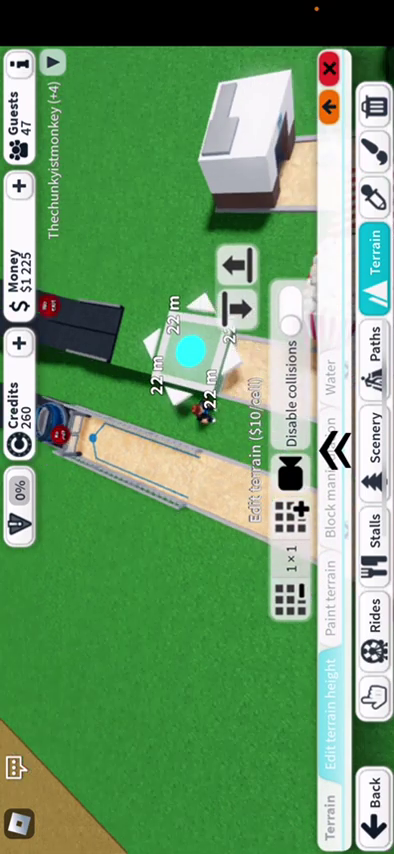
drag(200, 420, 60, 320)
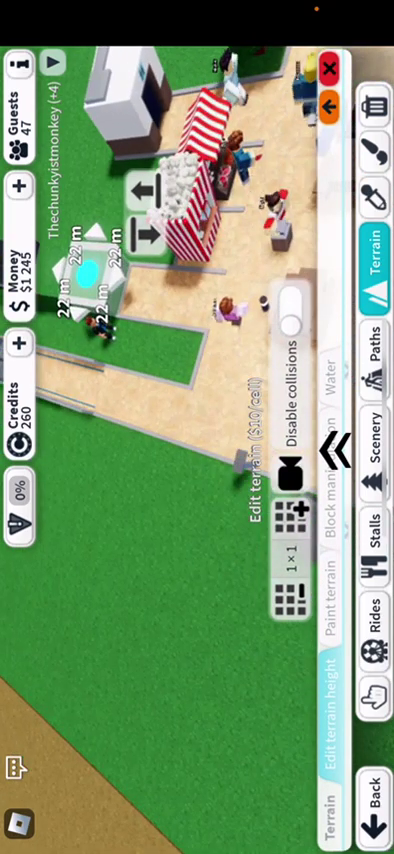
click(145, 235)
click(160, 247)
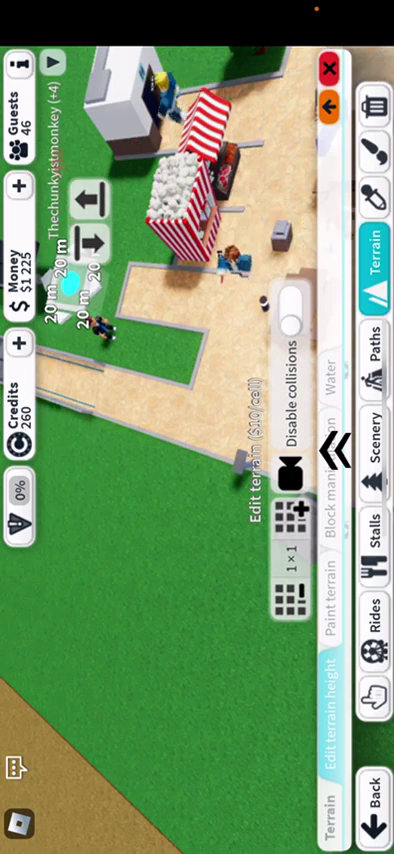
- Browse the block manipulation and water terrain options, then check the flattened ground
click(335, 452)
click(238, 478)
click(236, 380)
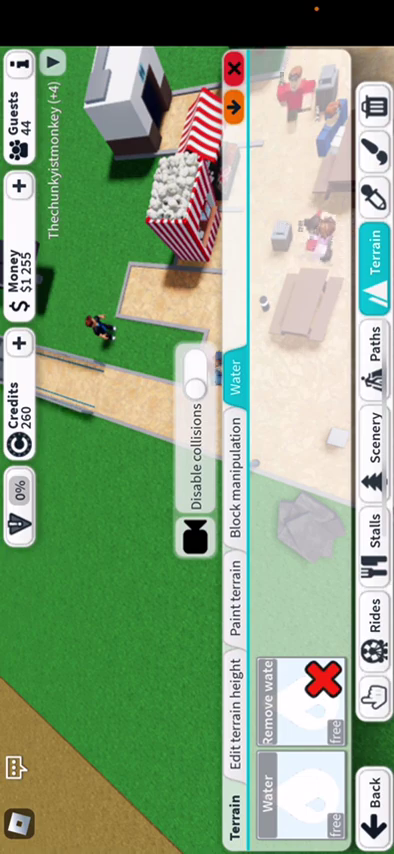
click(238, 478)
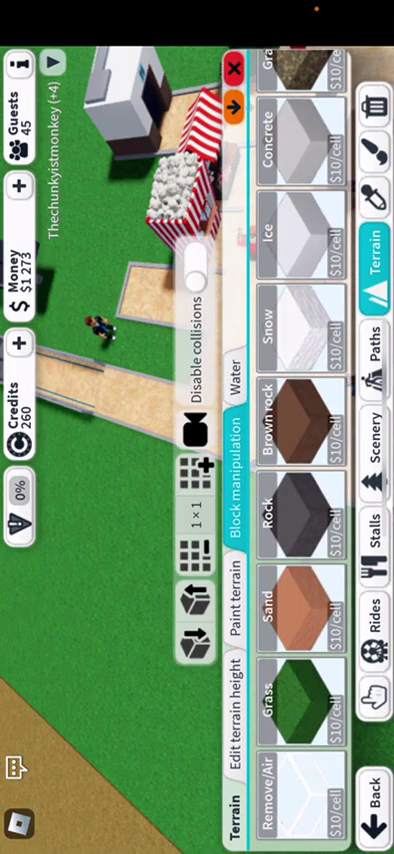
click(234, 68)
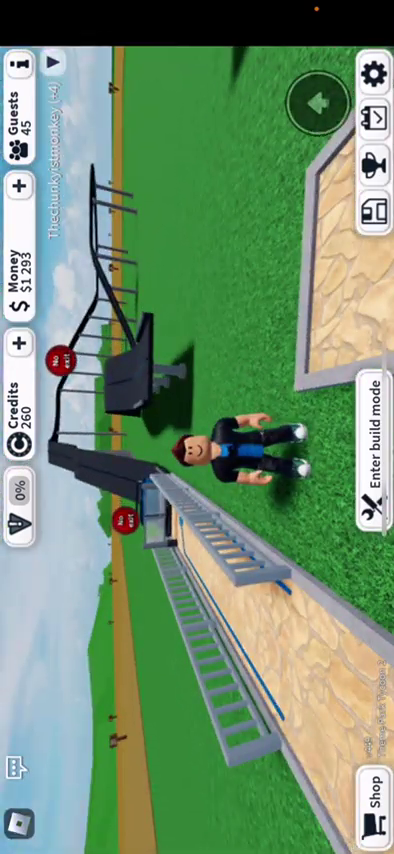
click(373, 440)
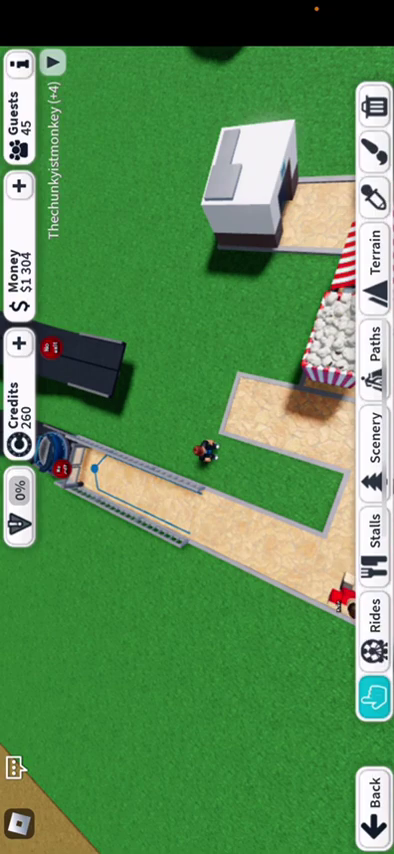
- Position a wedge primitive from Scenery > Primitives beside the Dark ride's end
click(373, 440)
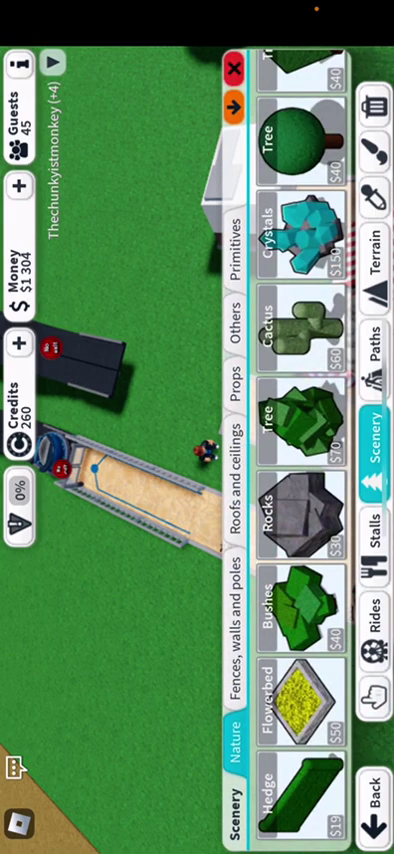
click(234, 249)
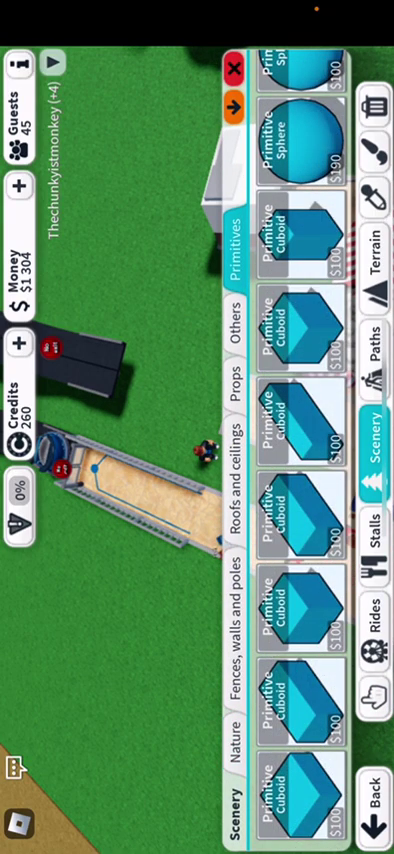
scroll(300, 450, right, 3)
scroll(300, 450, right, 3)
scroll(300, 450, right, 3)
scroll(300, 450, right, 3)
scroll(300, 450, right, 3)
scroll(300, 450, right, 3)
scroll(300, 450, right, 3)
scroll(300, 450, right, 3)
scroll(300, 450, right, 3)
click(290, 290)
drag(145, 360, 200, 348)
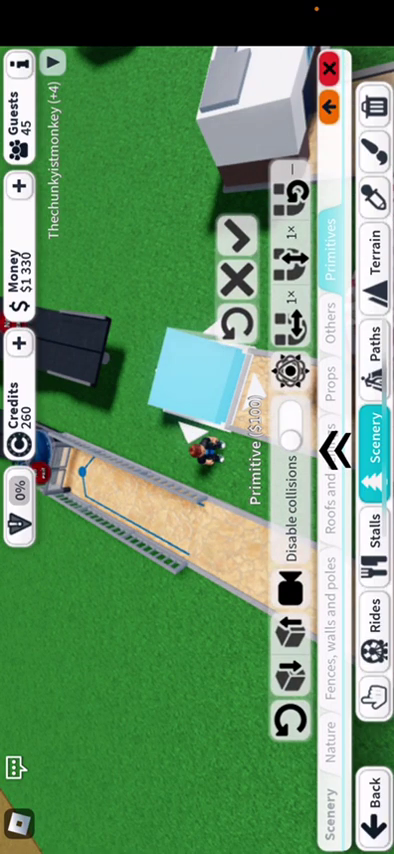
mouse_move(120, 600)
mouse_down()
mouse_move(120, 520)
mouse_move(120, 560)
mouse_up()
drag(180, 300, 165, 300)
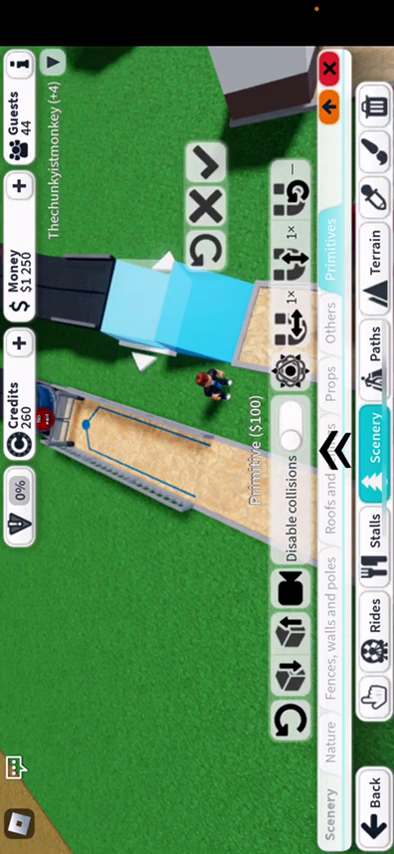
- Switch to a blue cuboid primitive and place it beside the station path for $100
click(335, 452)
drag(300, 650, 300, 250)
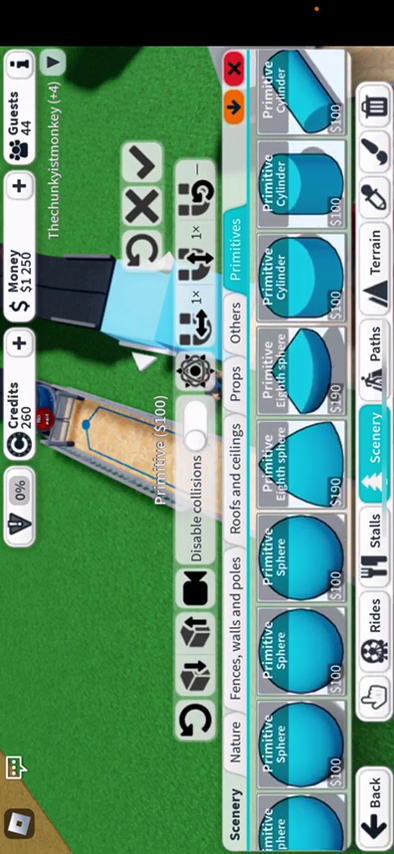
drag(300, 700, 300, 250)
drag(300, 500, 300, 400)
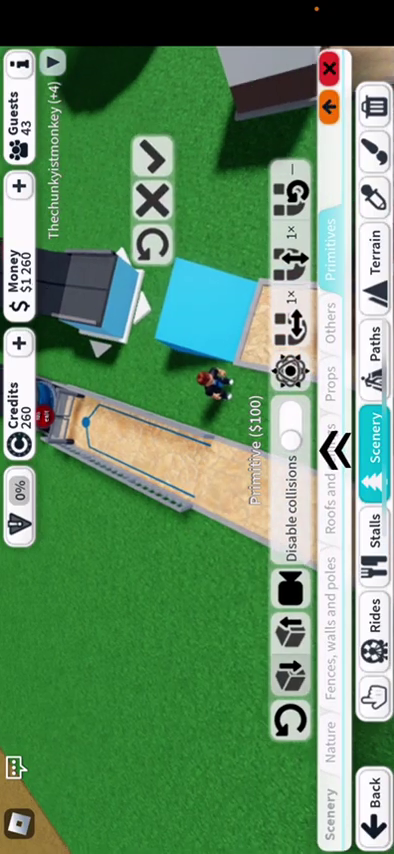
scroll(150, 300, up, 3)
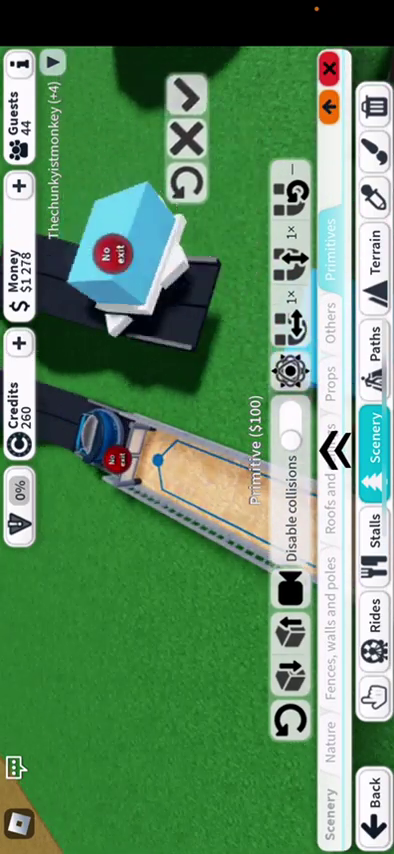
drag(170, 290, 265, 325)
drag(200, 300, 60, 300)
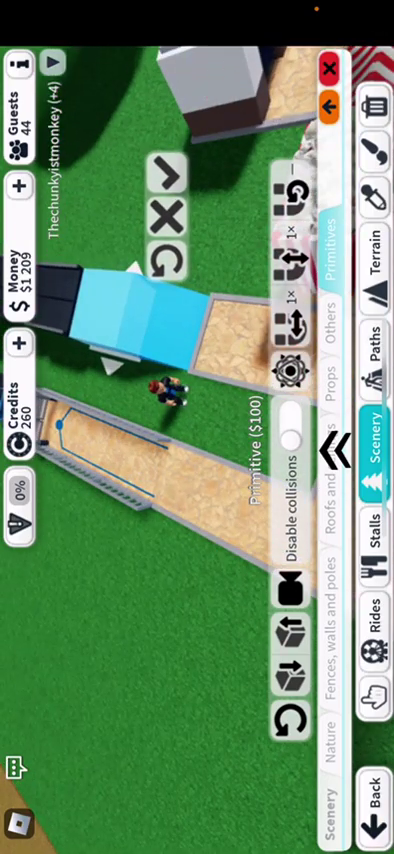
click(335, 450)
click(372, 440)
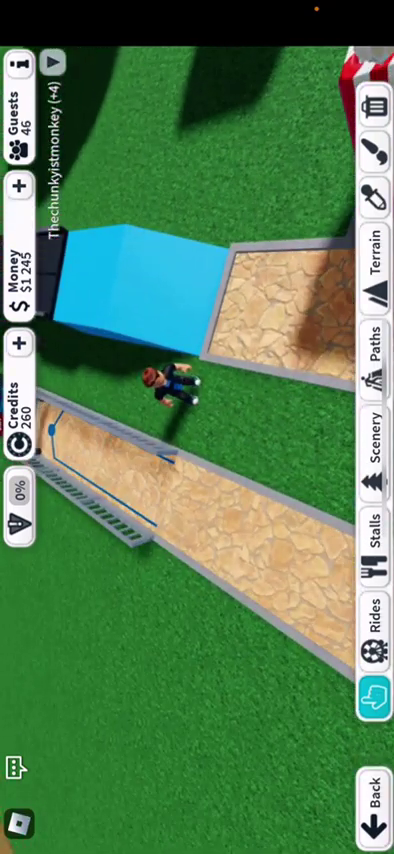
- Build the Dark ride's exit on top of the blue ramp
click(372, 450)
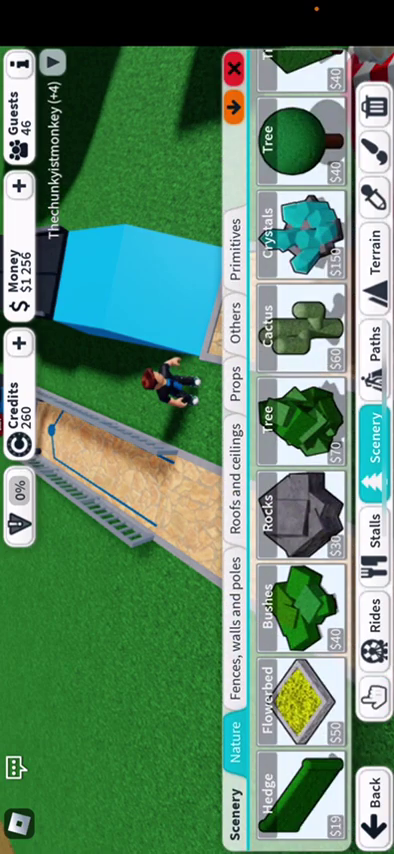
click(374, 530)
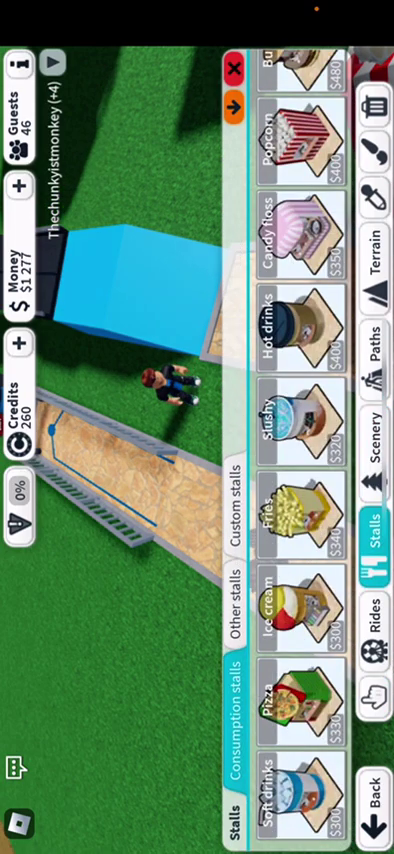
click(374, 345)
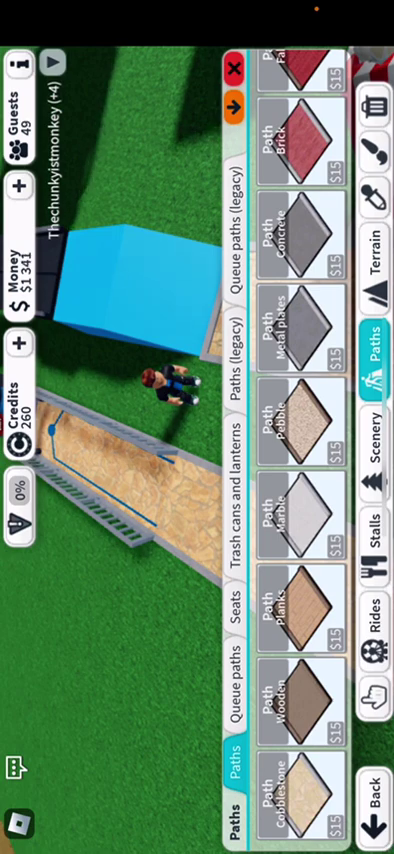
click(374, 693)
click(140, 290)
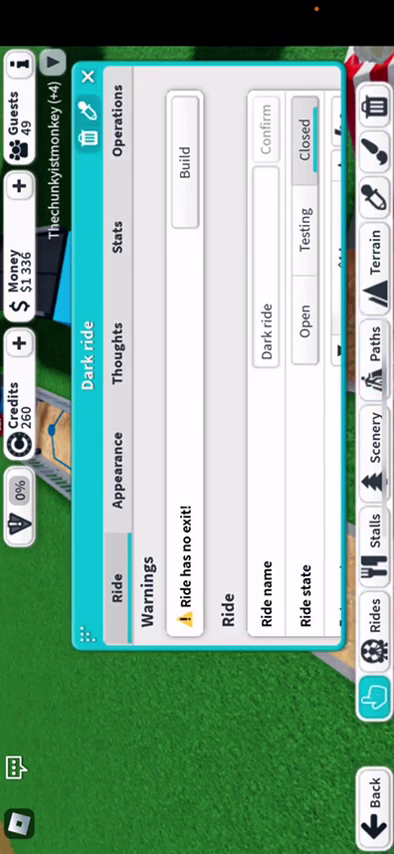
click(185, 170)
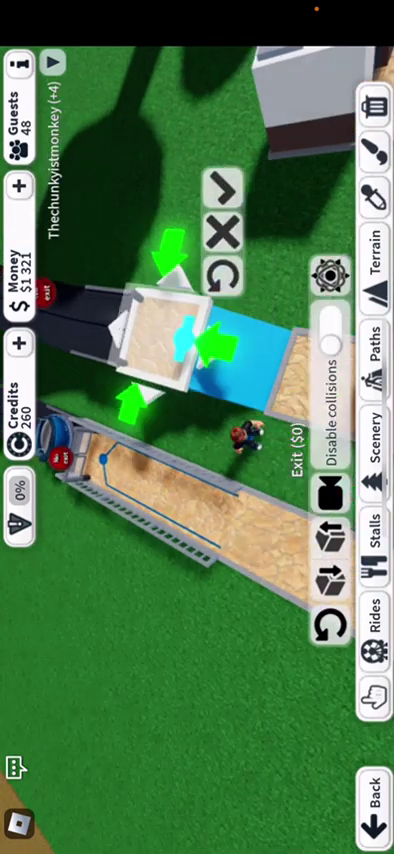
click(222, 186)
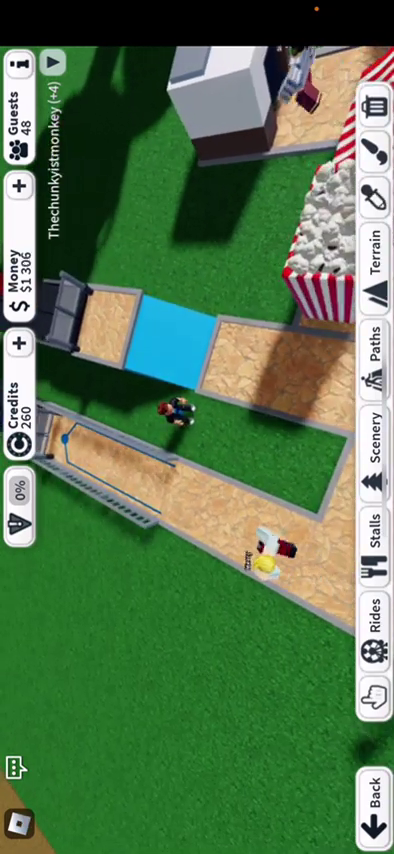
- Lay a path tile linking the exit to the walkway and leave build mode
click(375, 355)
click(300, 420)
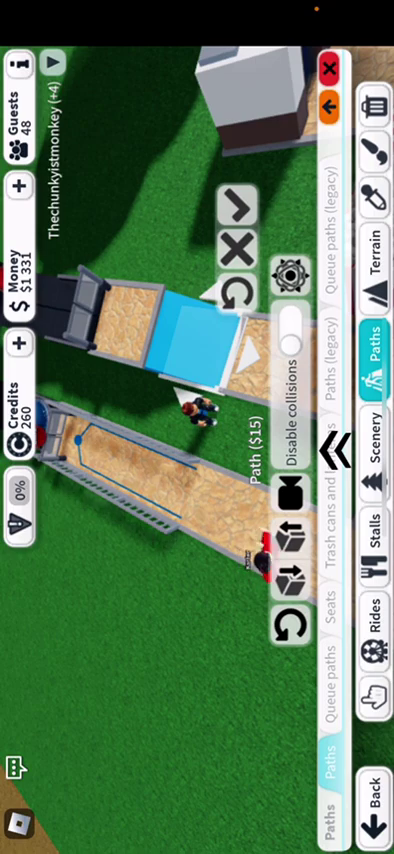
click(335, 452)
click(373, 695)
scroll(197, 427, down, 5)
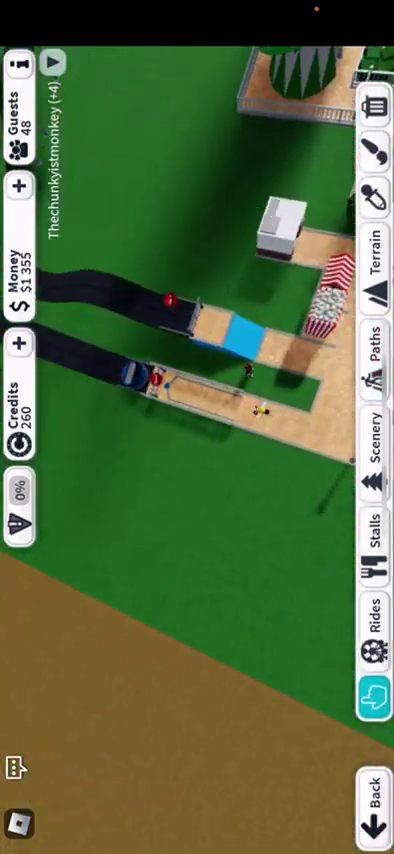
click(375, 800)
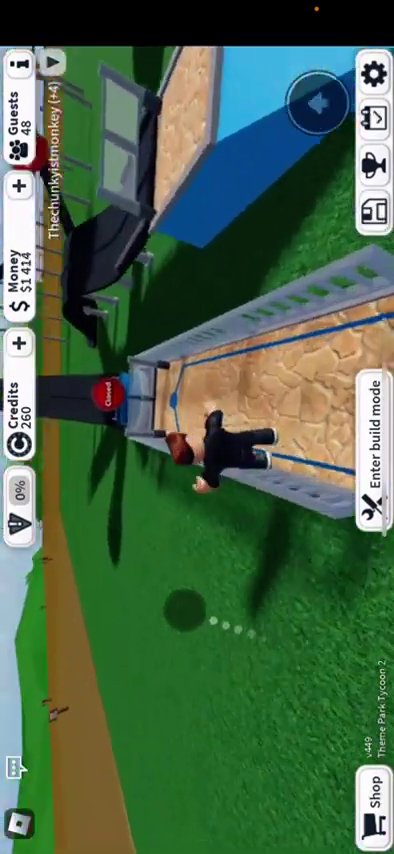
- Walk to the Dark ride, switch its Ride state from Closed, and board a car
drag(215, 715, 177, 620)
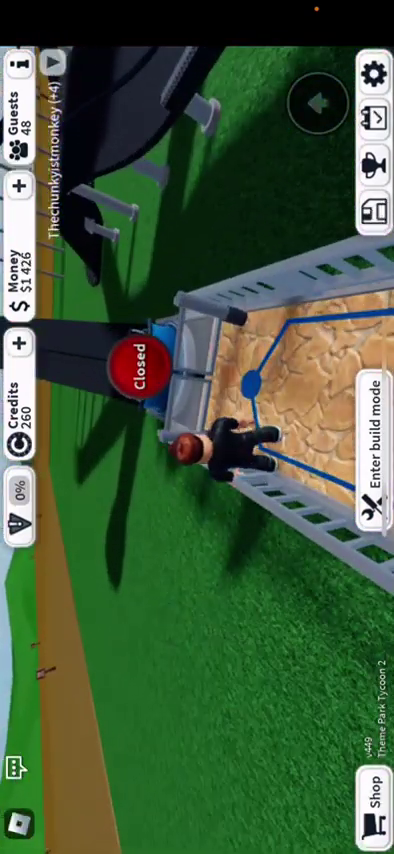
click(140, 366)
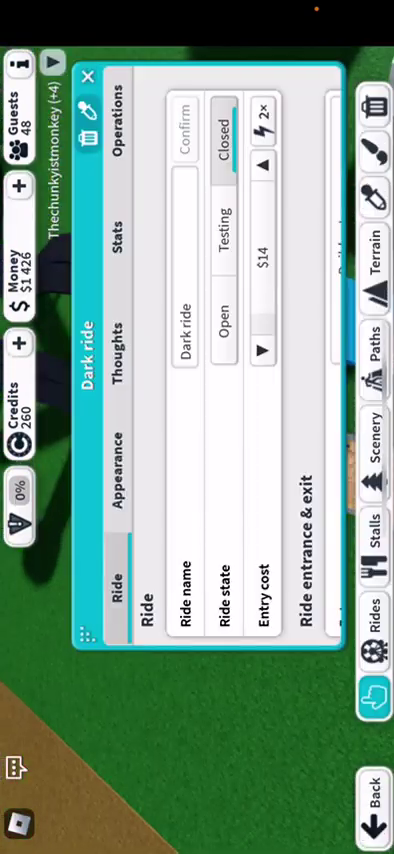
click(87, 76)
click(300, 90)
click(87, 76)
click(375, 805)
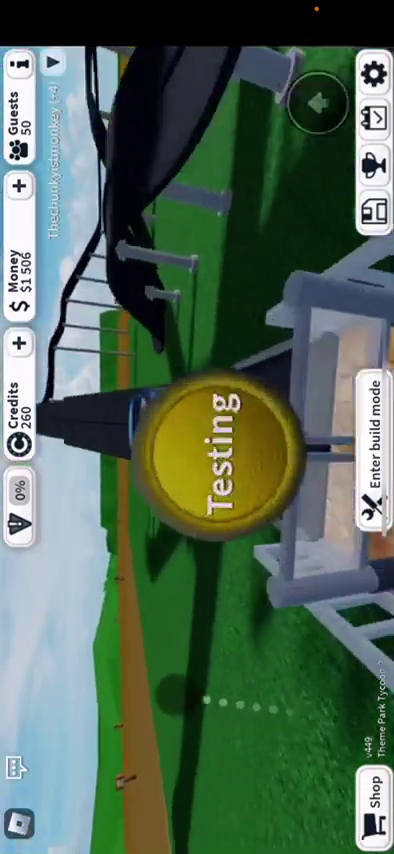
drag(175, 693, 148, 700)
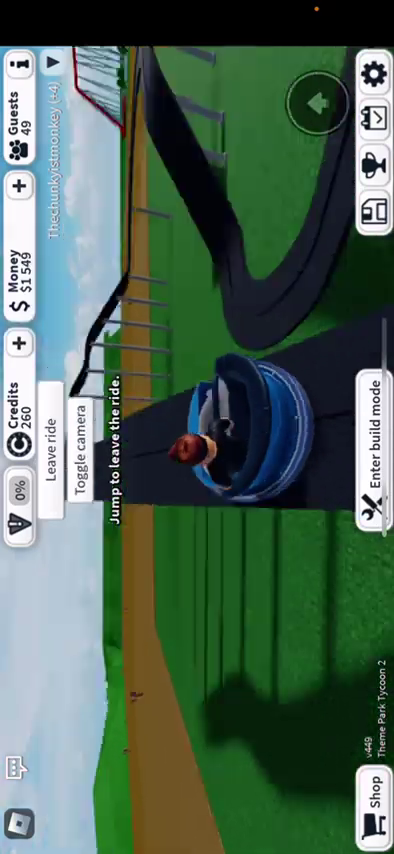